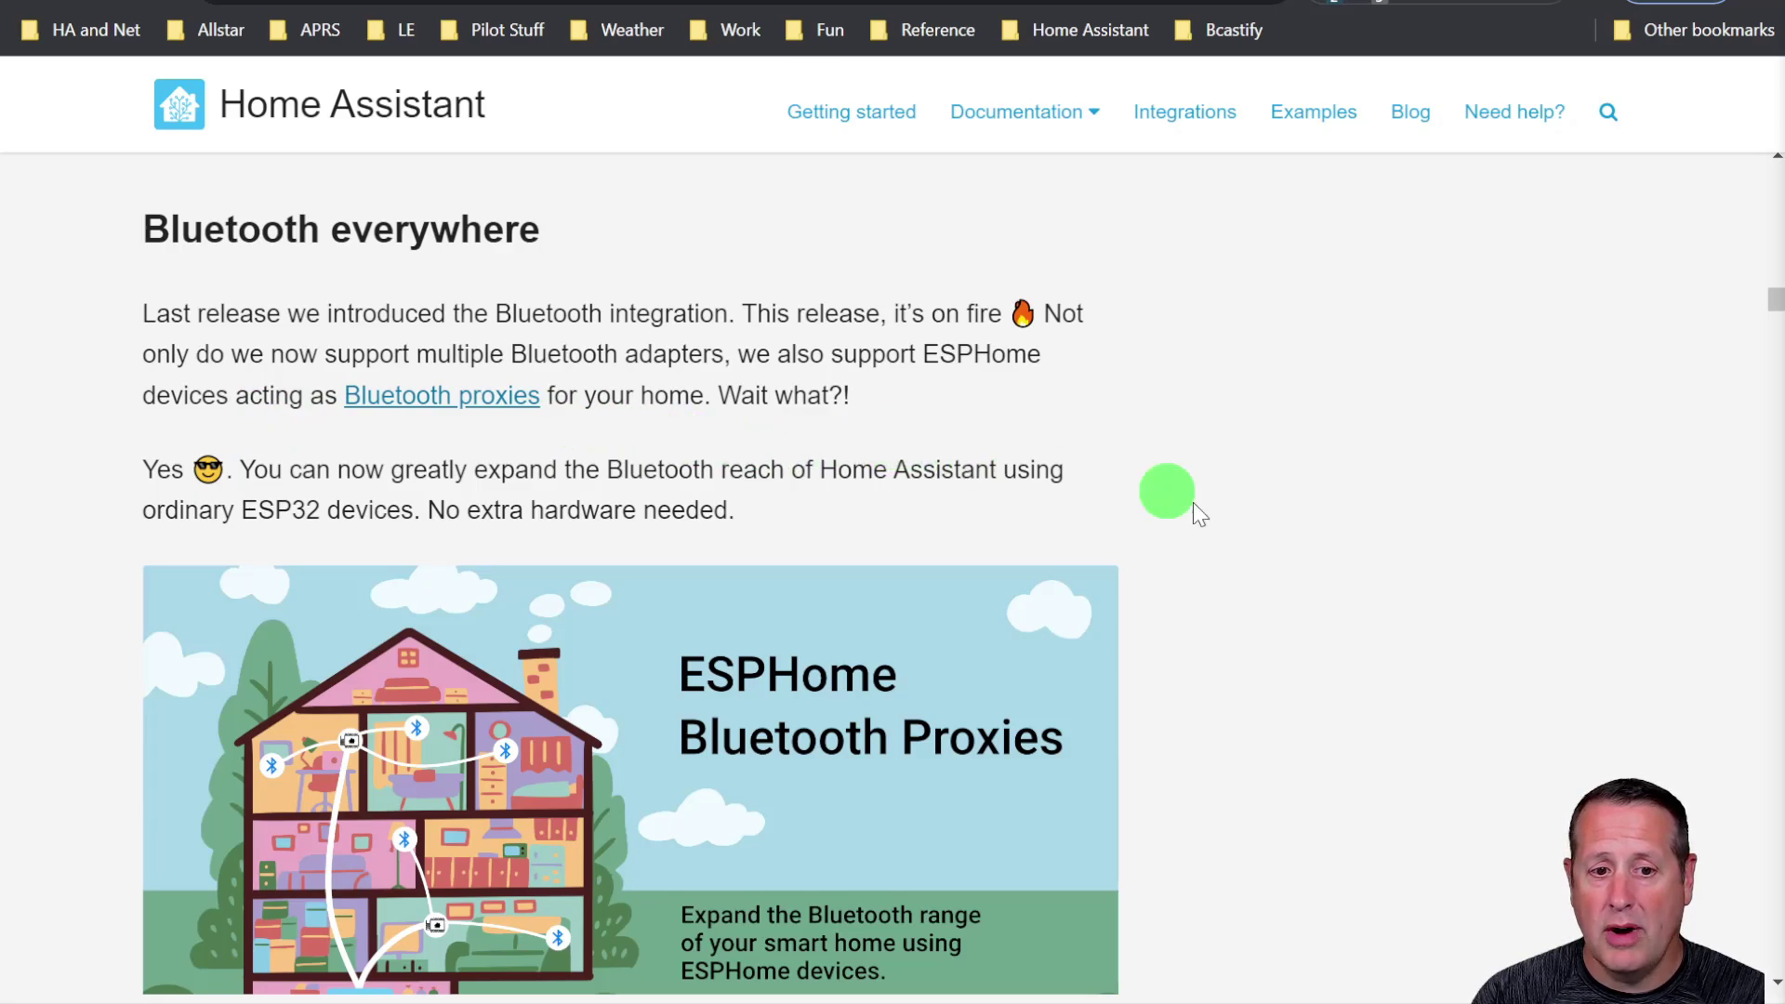
Step: Scroll the release post past the Bluetooth Proxies banner, zooming in and back out, to reach the installer-website paragraph
{"action": "scroll", "coordinate": [1387, 559], "scroll_direction": "down", "scroll_amount": 1}
{"action": "scroll", "coordinate": [1387, 559], "scroll_direction": "down", "scroll_amount": 1}
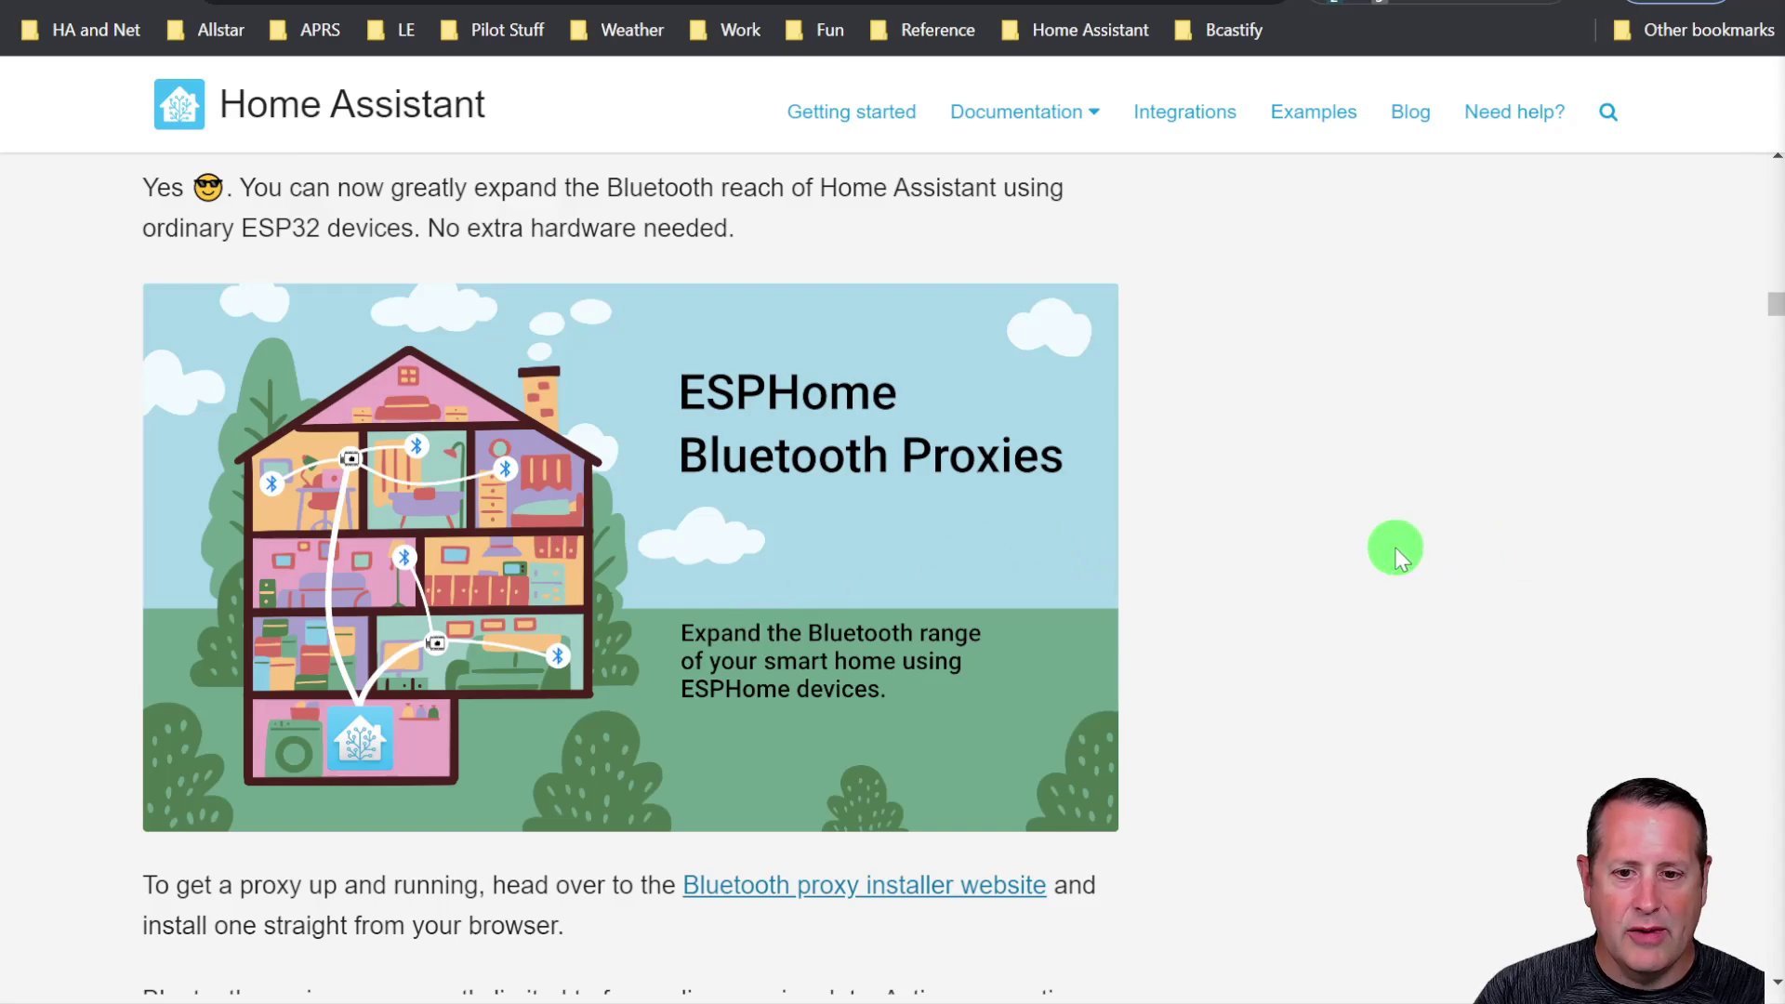
{"action": "key", "text": "ctrl+plus"}
{"action": "key", "text": "ctrl+plus"}
{"action": "key", "text": "ctrl+plus"}
{"action": "scroll", "coordinate": [1170, 435], "scroll_direction": "down", "scroll_amount": 2}
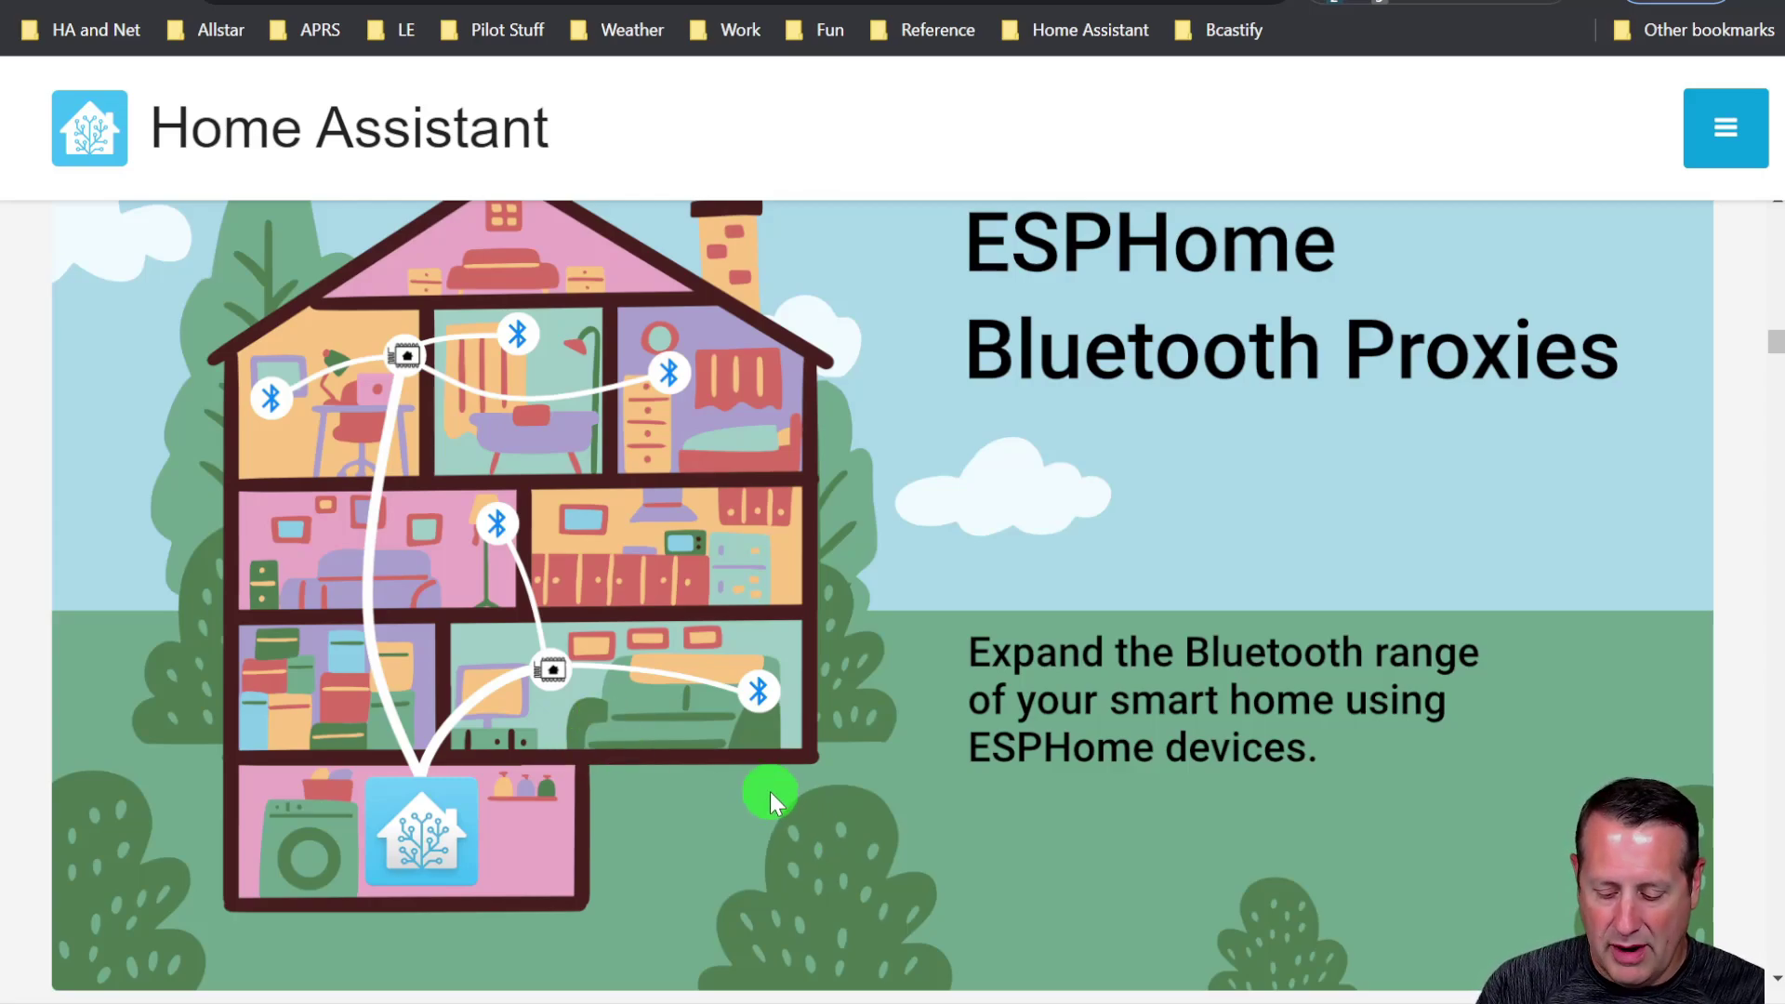
{"action": "key", "text": "ctrl+minus"}
{"action": "key", "text": "ctrl+minus"}
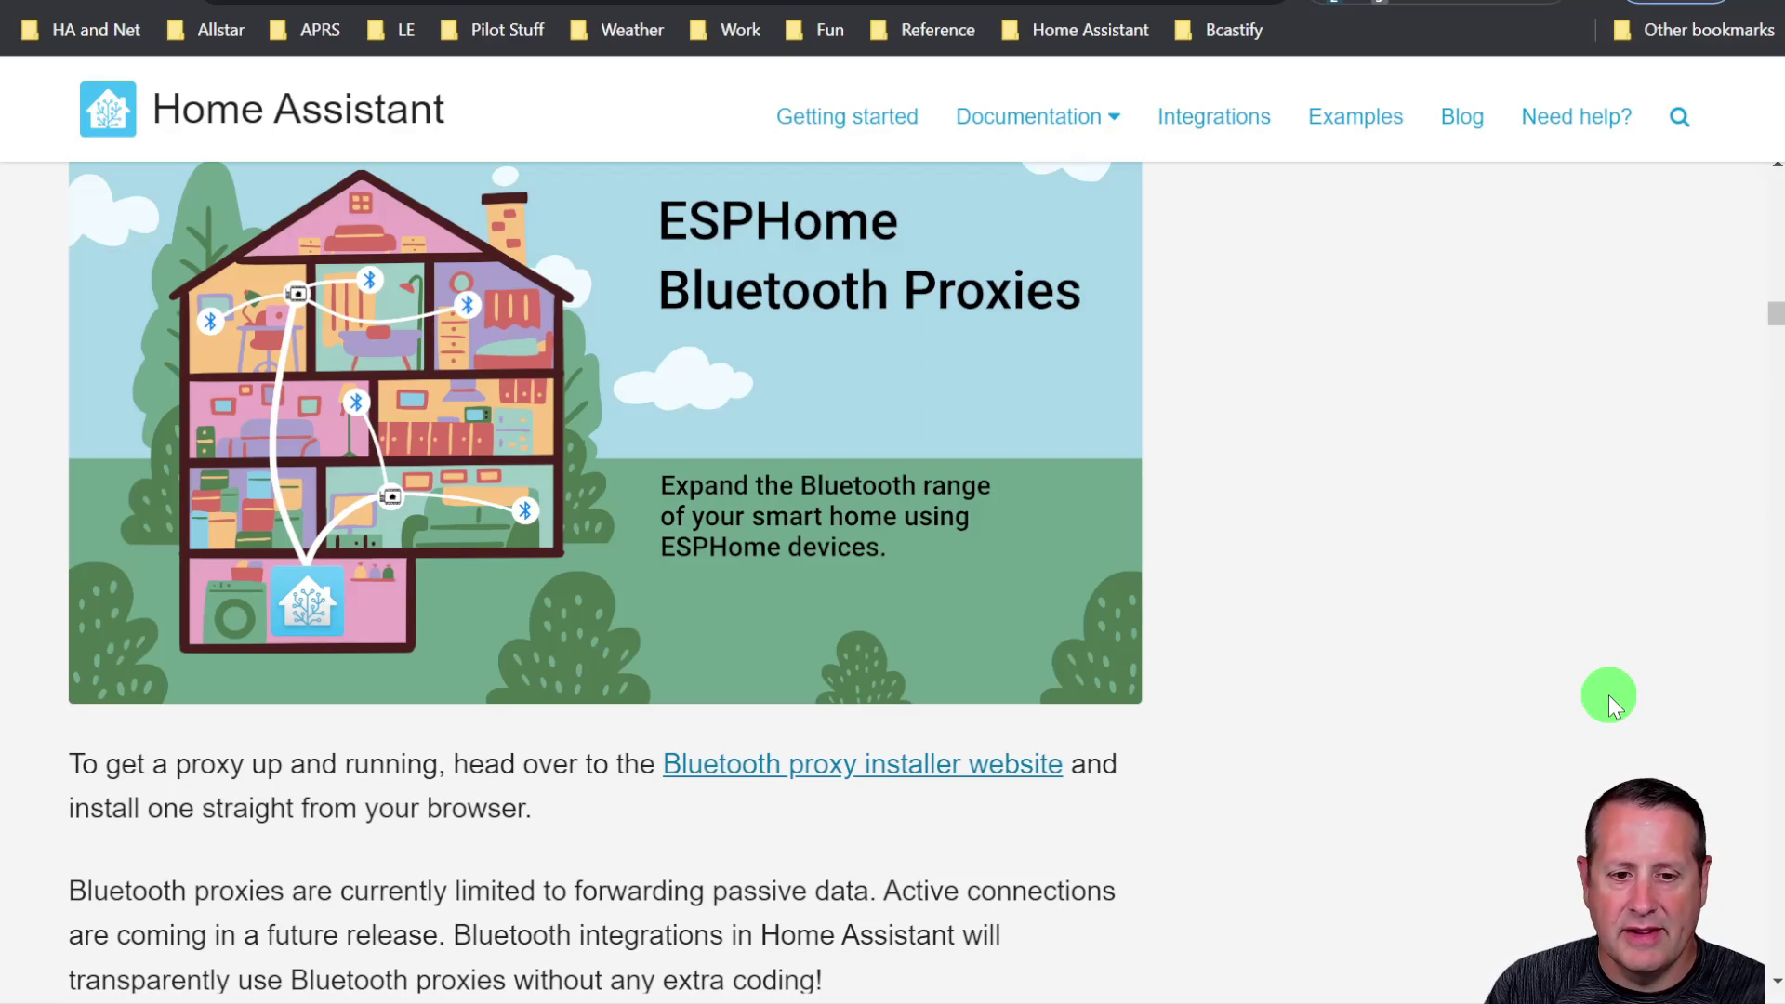
{"action": "scroll", "coordinate": [1469, 642], "scroll_direction": "down", "scroll_amount": 5}
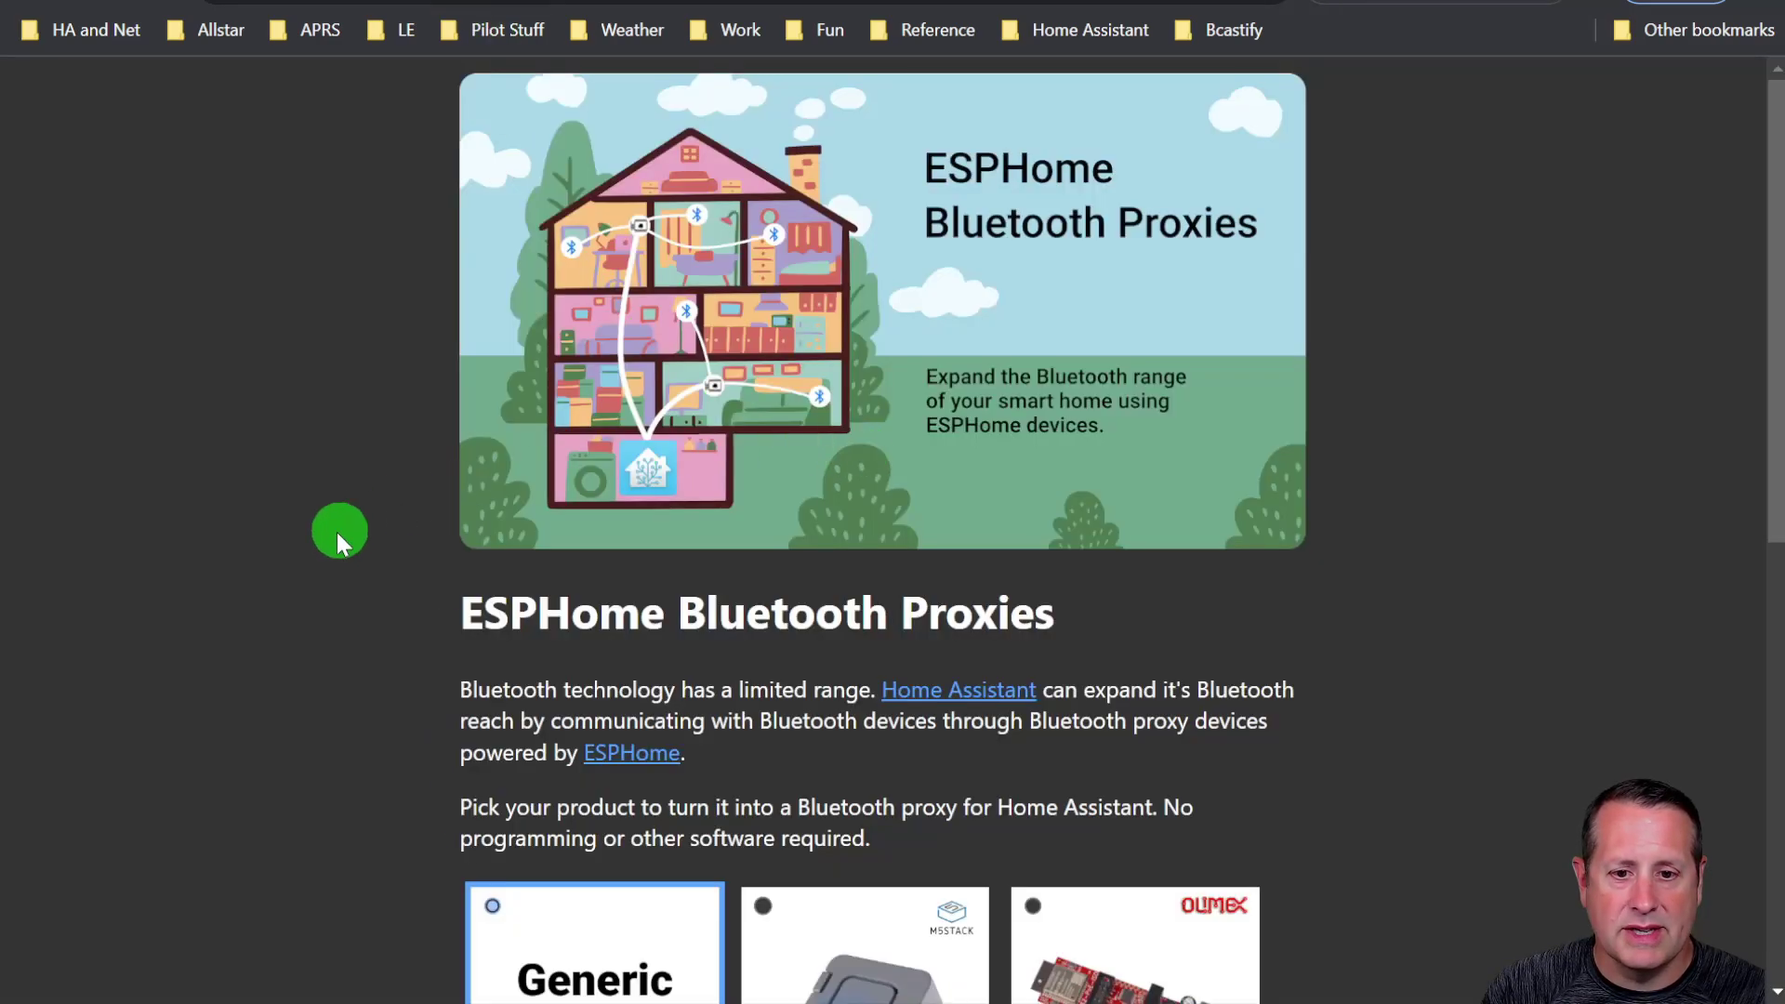
{"action": "scroll", "coordinate": [326, 539], "scroll_direction": "down", "scroll_amount": 8}
{"action": "scroll", "coordinate": [321, 558], "scroll_direction": "up", "scroll_amount": 10}
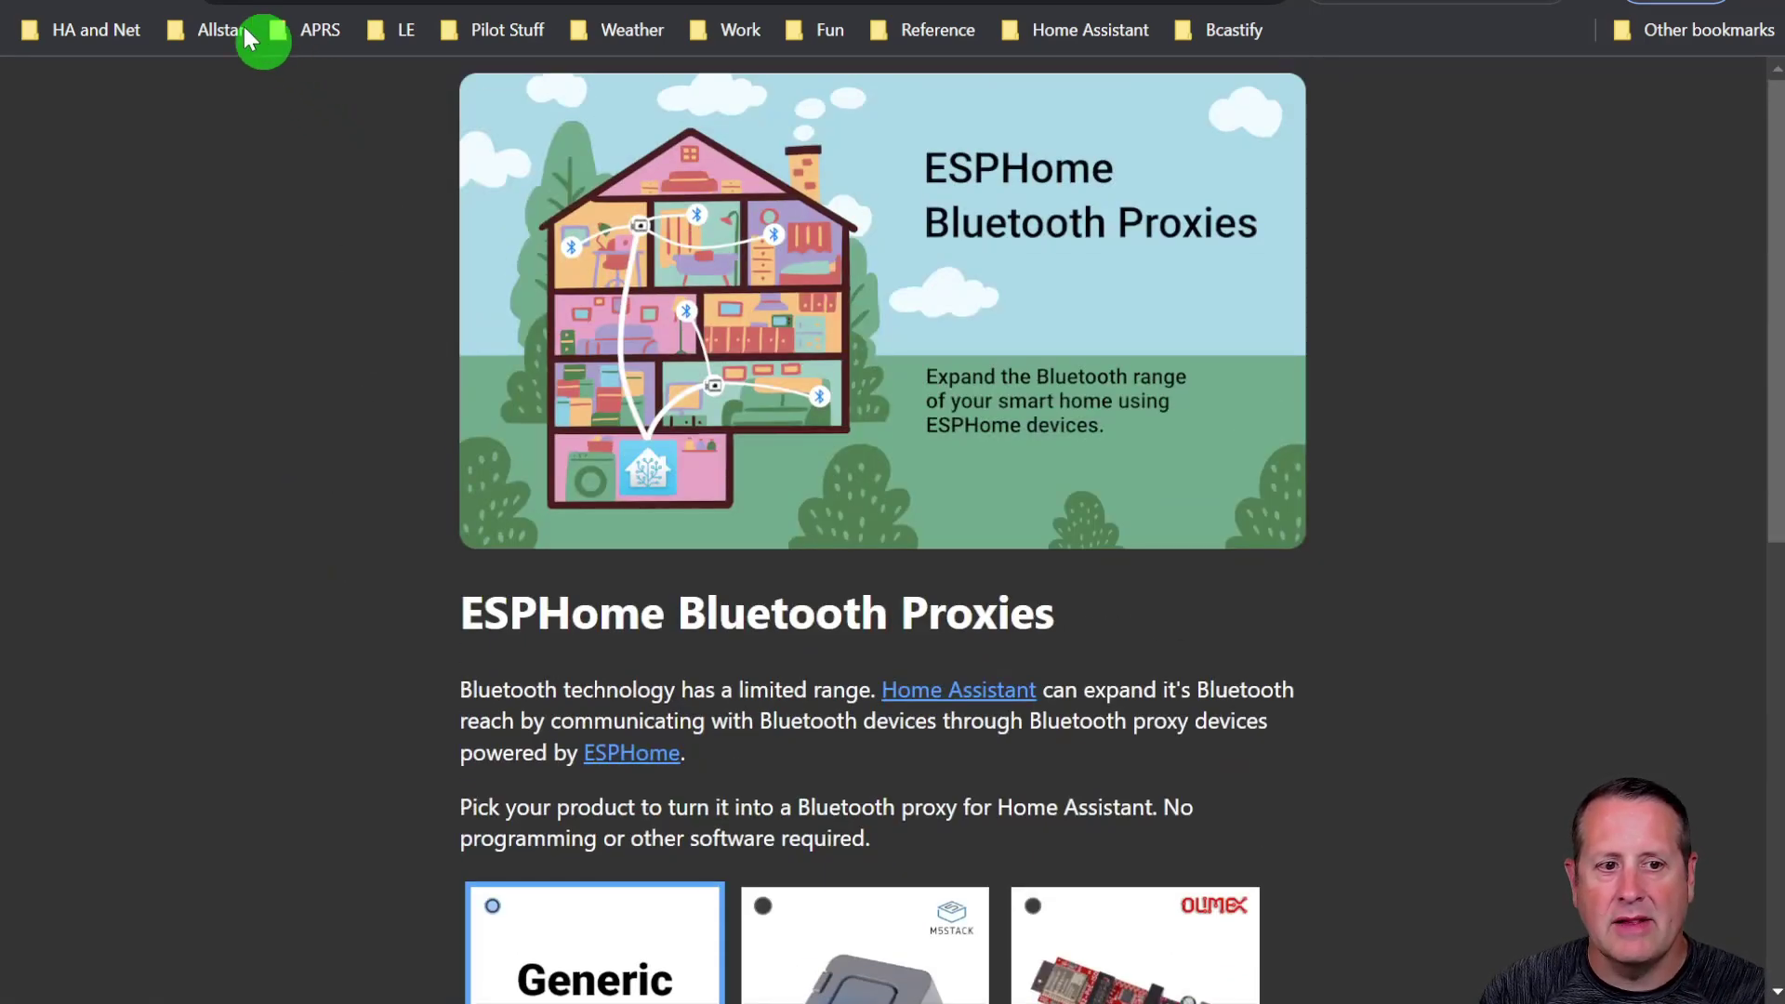
{"action": "key", "text": "alt+Left"}
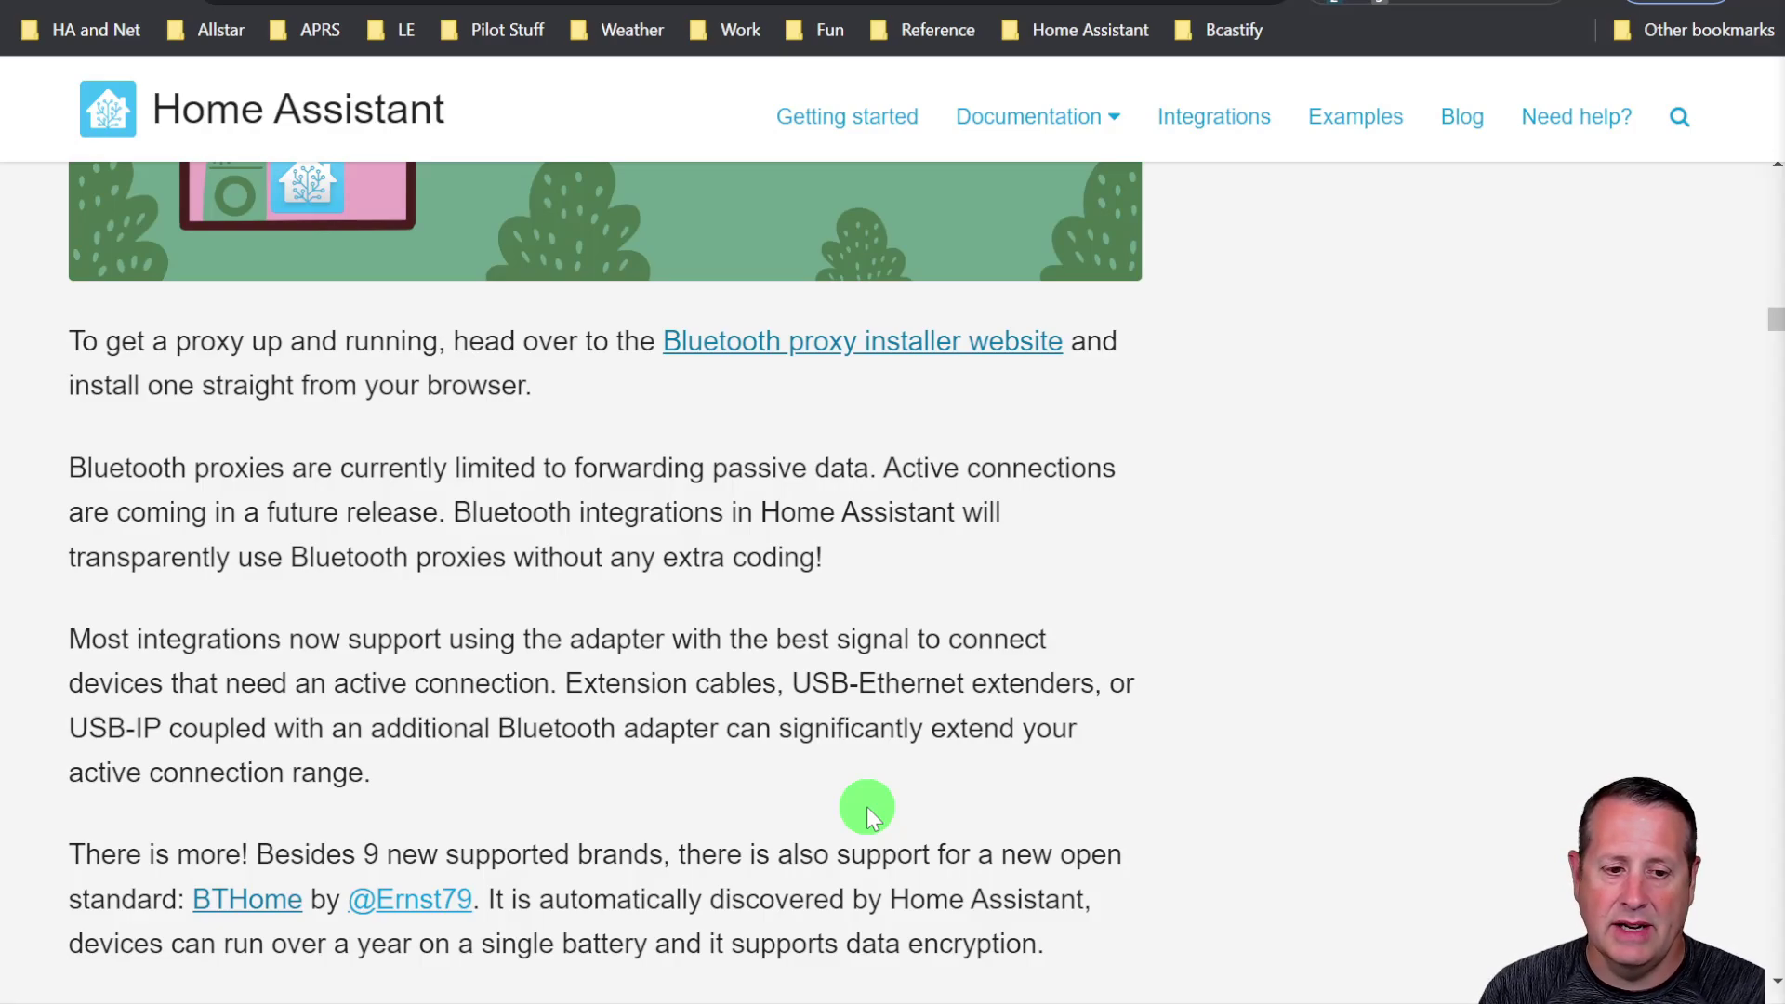
{"action": "scroll", "coordinate": [866, 807], "scroll_direction": "down", "scroll_amount": 1}
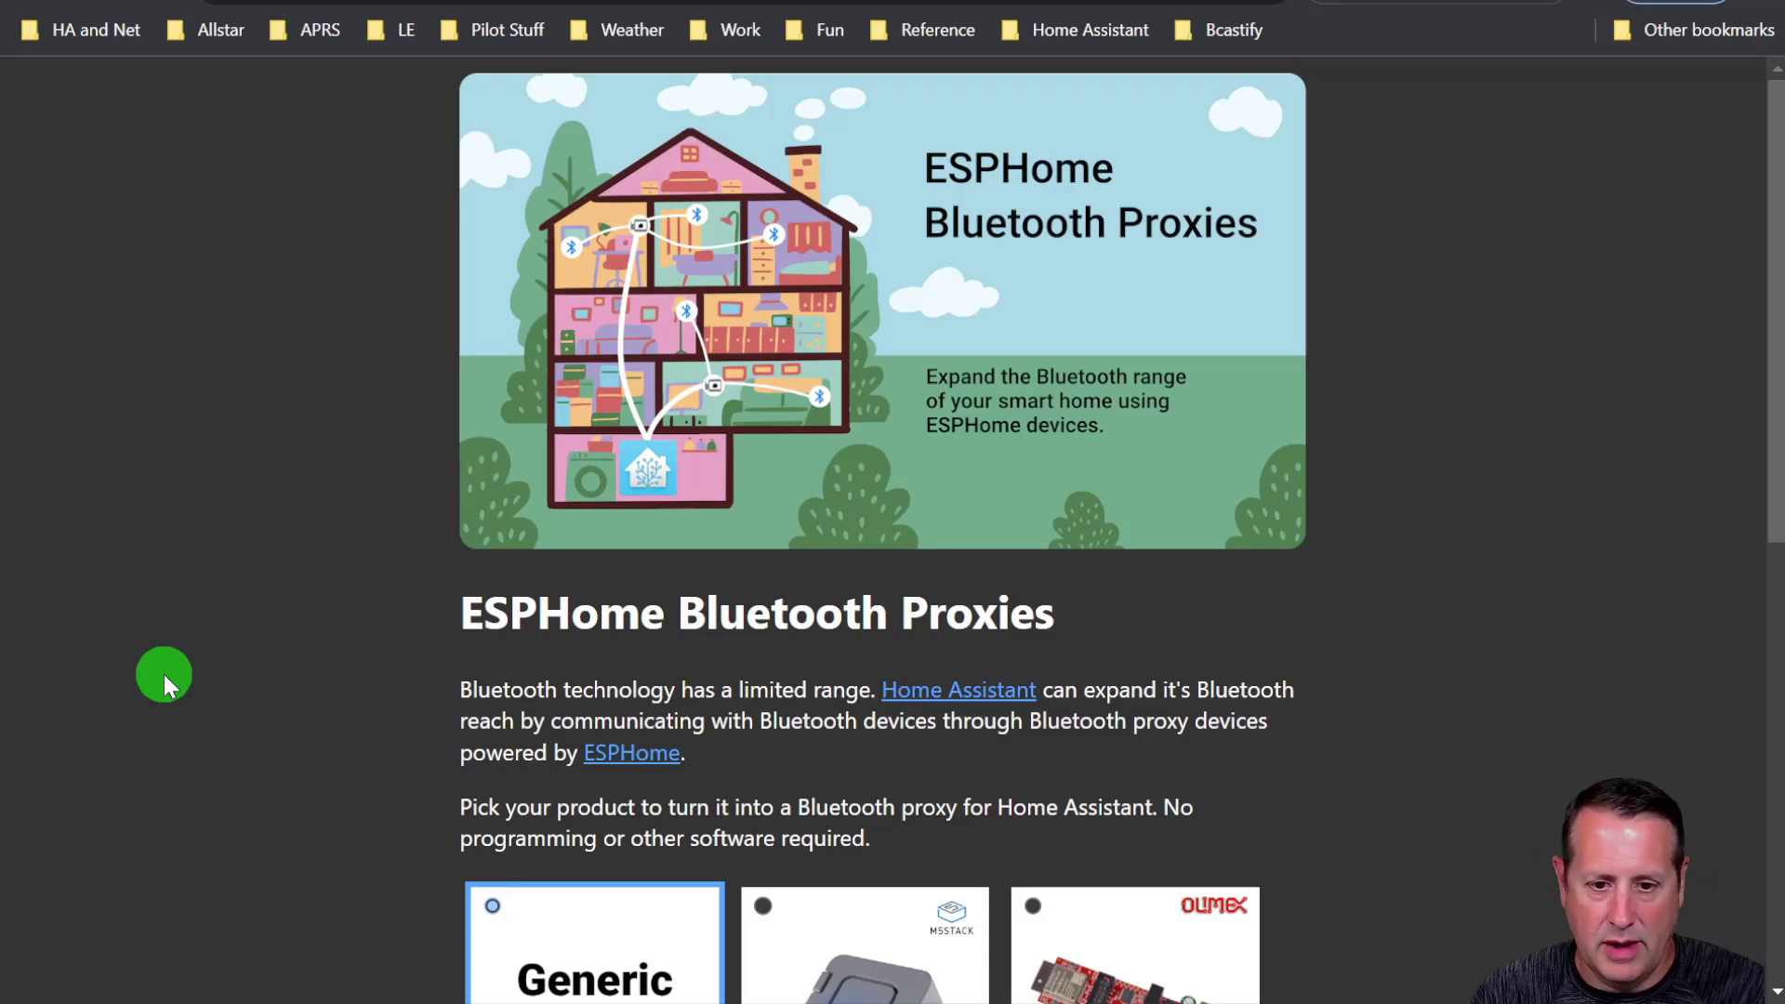
Step: Compare the M5Stack Atom Lite and Olimex PoE boards, then choose Generic ESP32 and connect to it
{"action": "scroll", "coordinate": [292, 673], "scroll_direction": "down", "scroll_amount": 6}
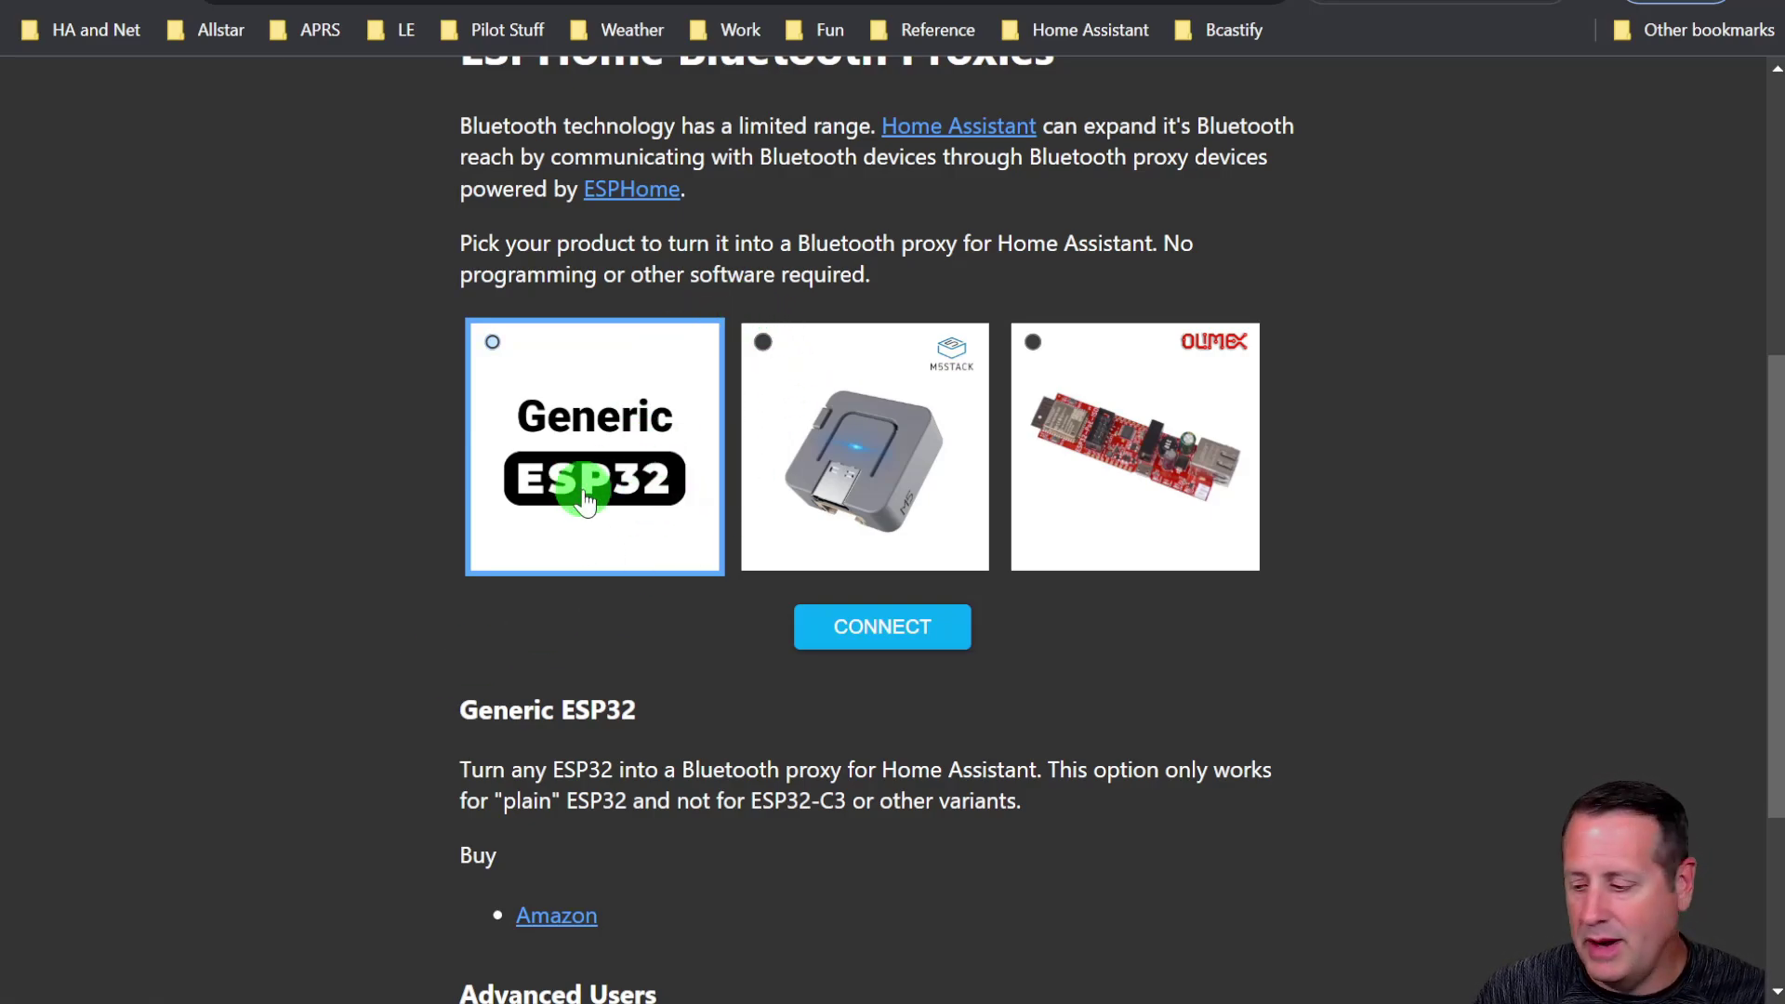
{"action": "left_click", "coordinate": [962, 474]}
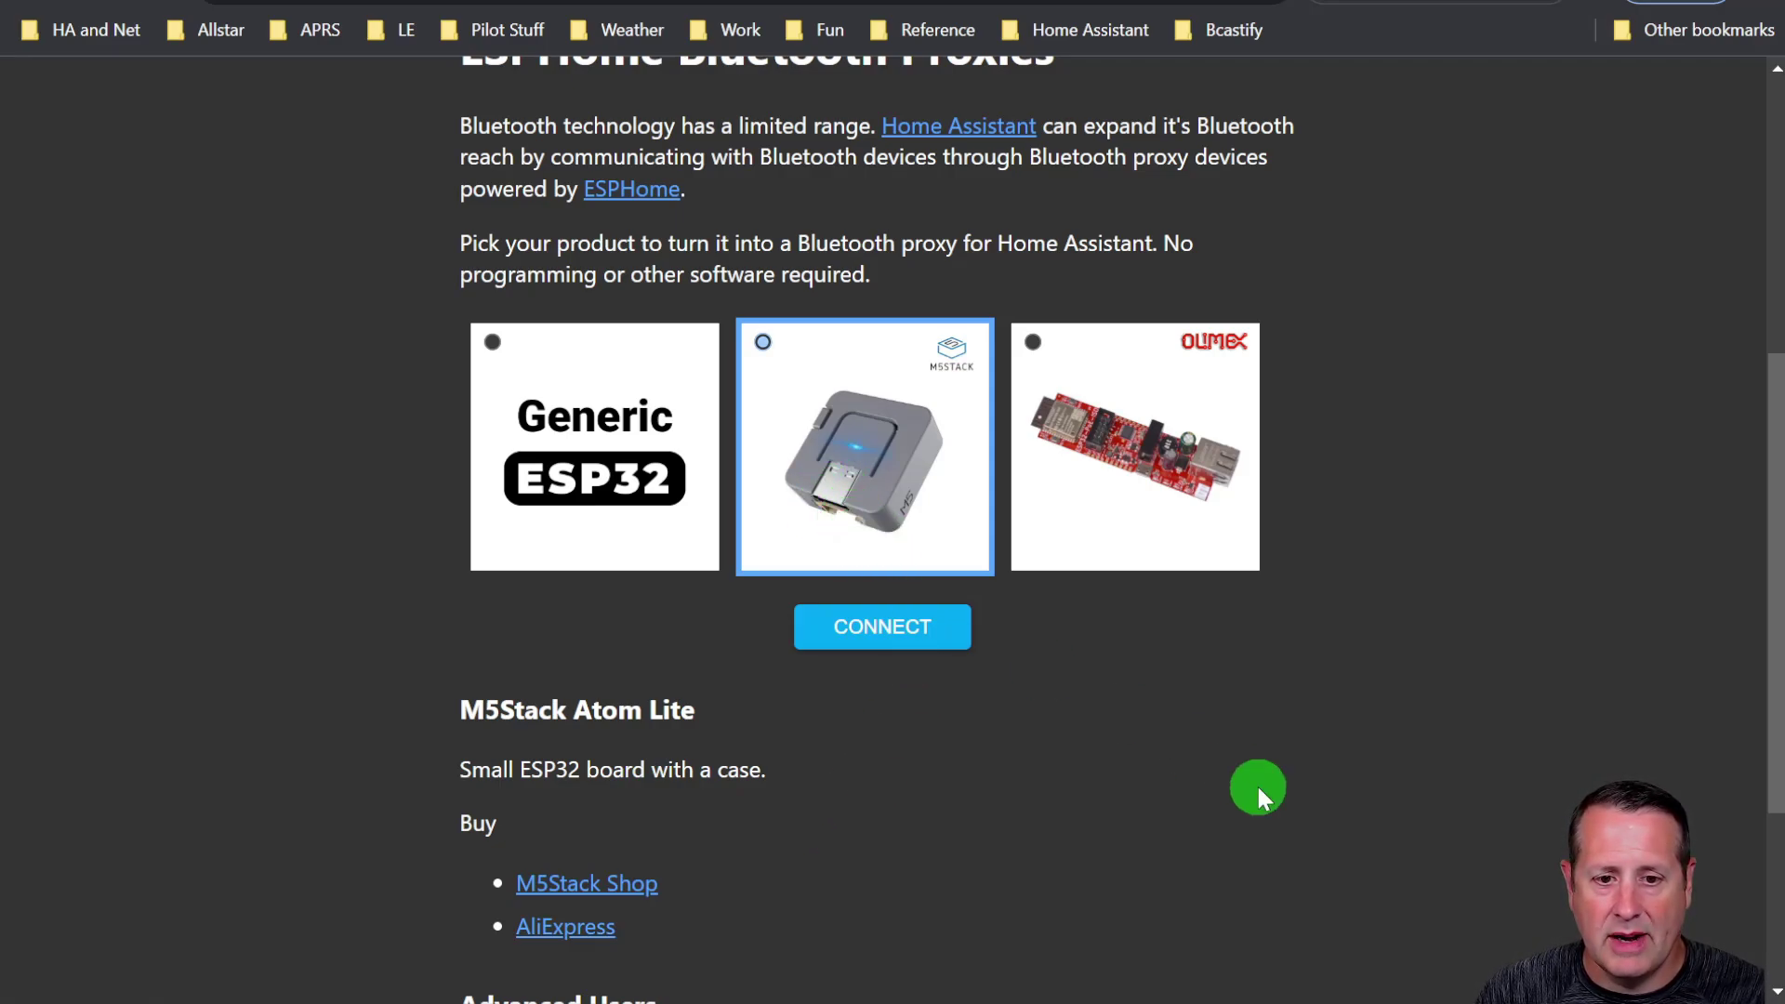
{"action": "left_click", "coordinate": [1166, 455]}
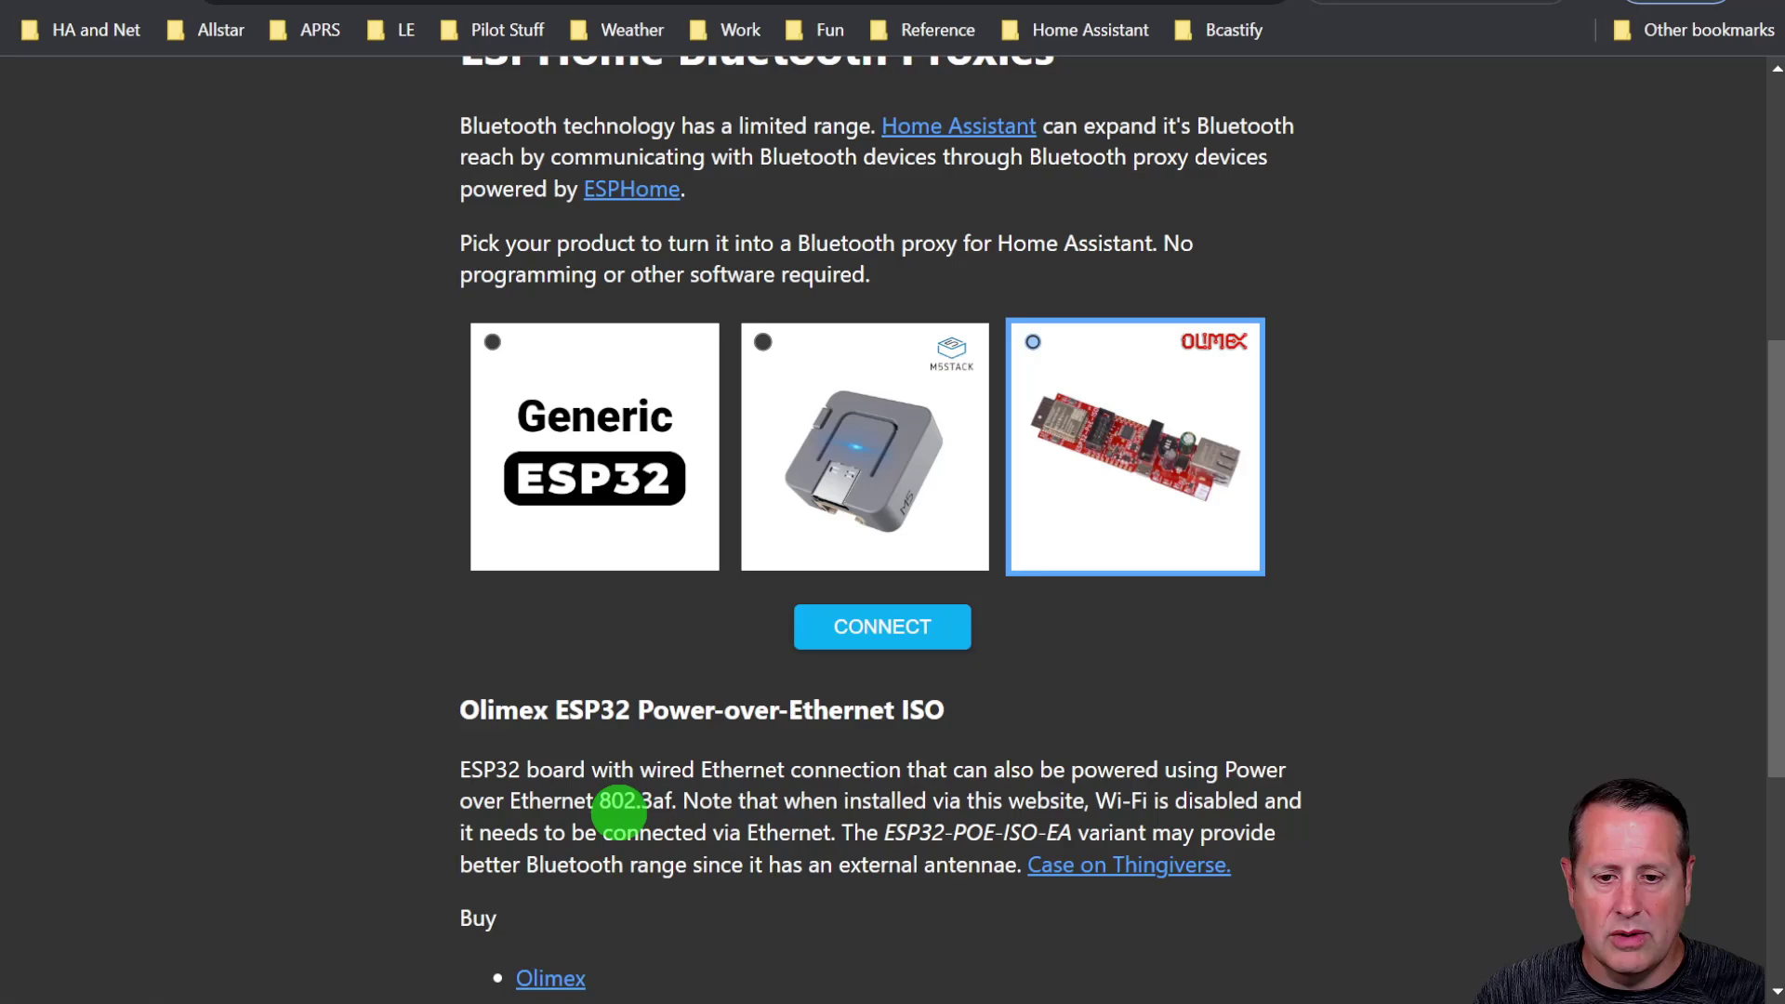
{"action": "left_click", "coordinate": [589, 513]}
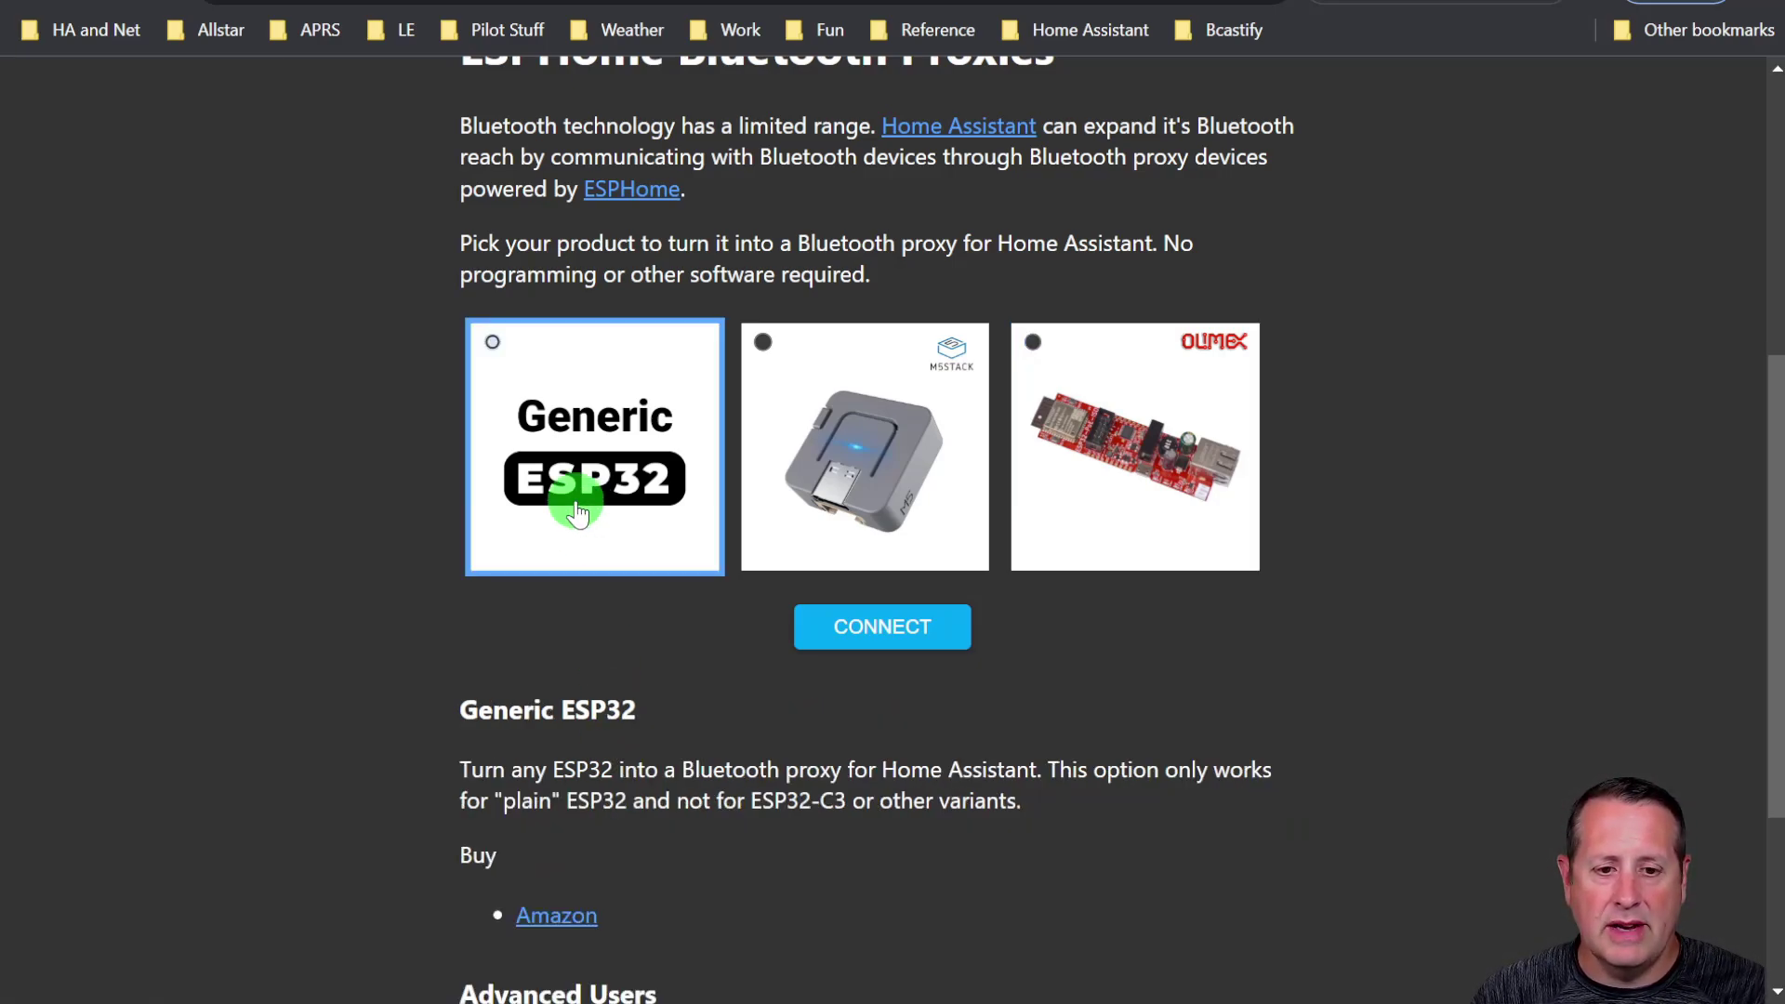
{"action": "left_click", "coordinate": [936, 651]}
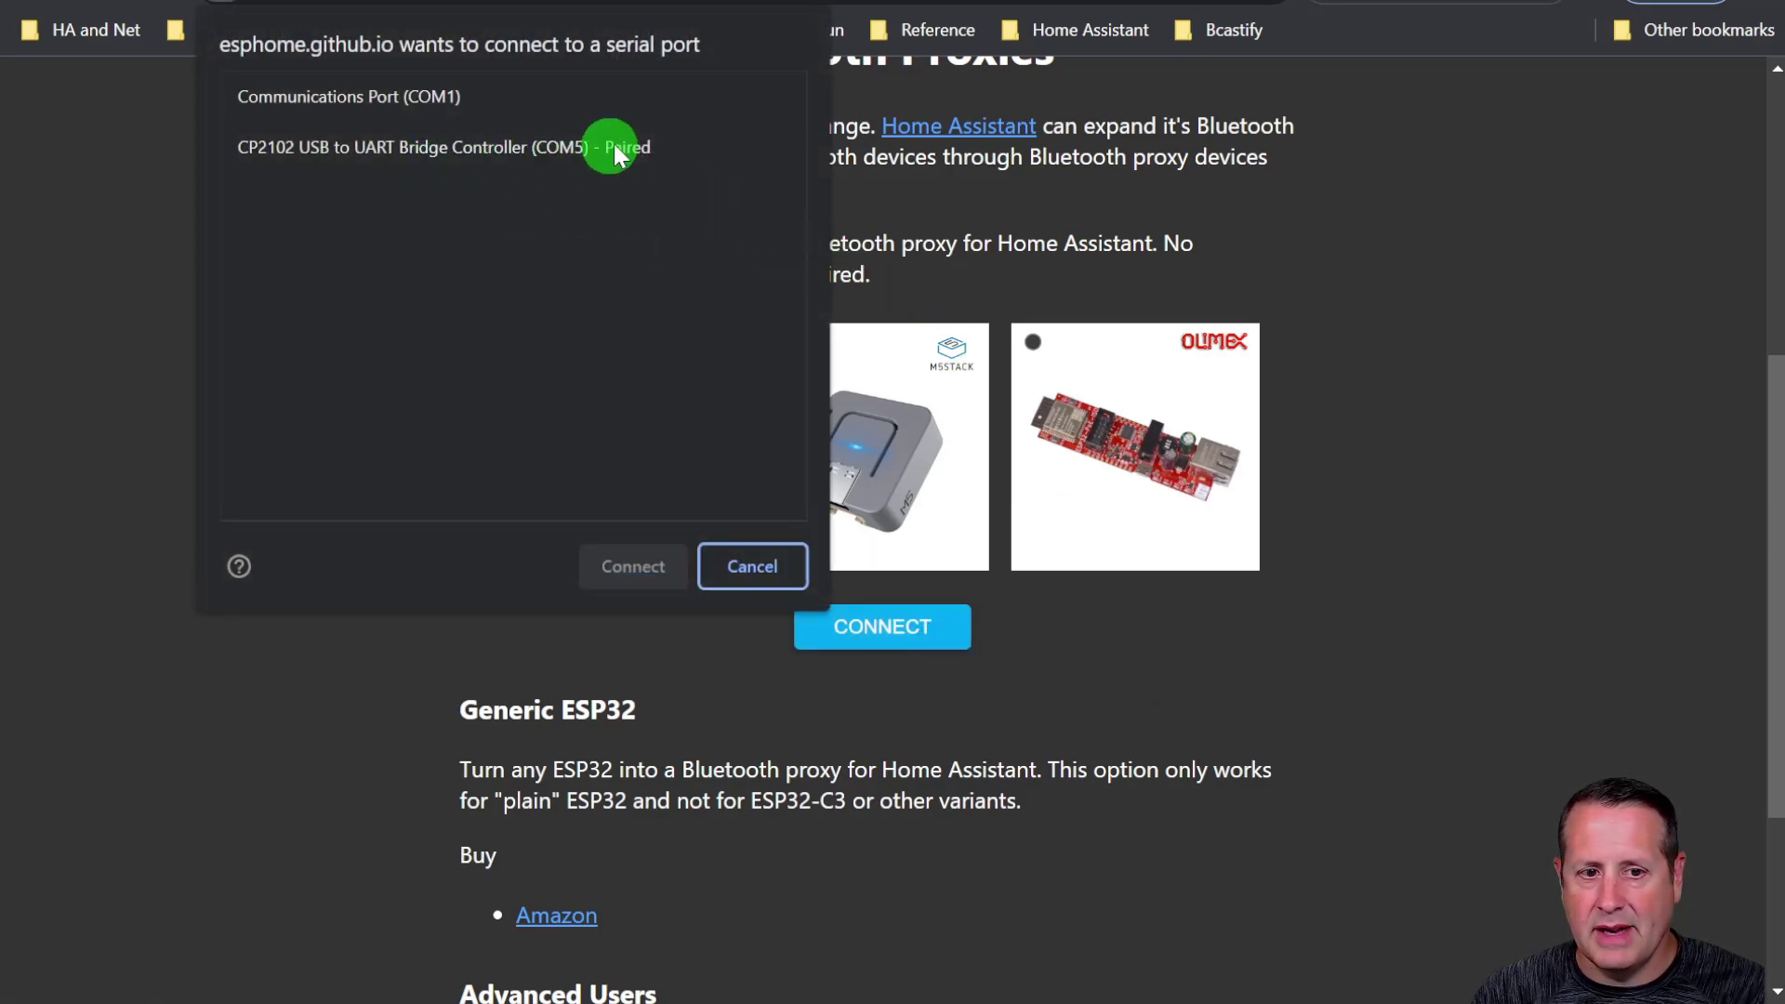
Step: Connect to the ESP32 through the CP2102 USB to UART Bridge Controller on COM5
{"action": "left_click", "coordinate": [304, 149]}
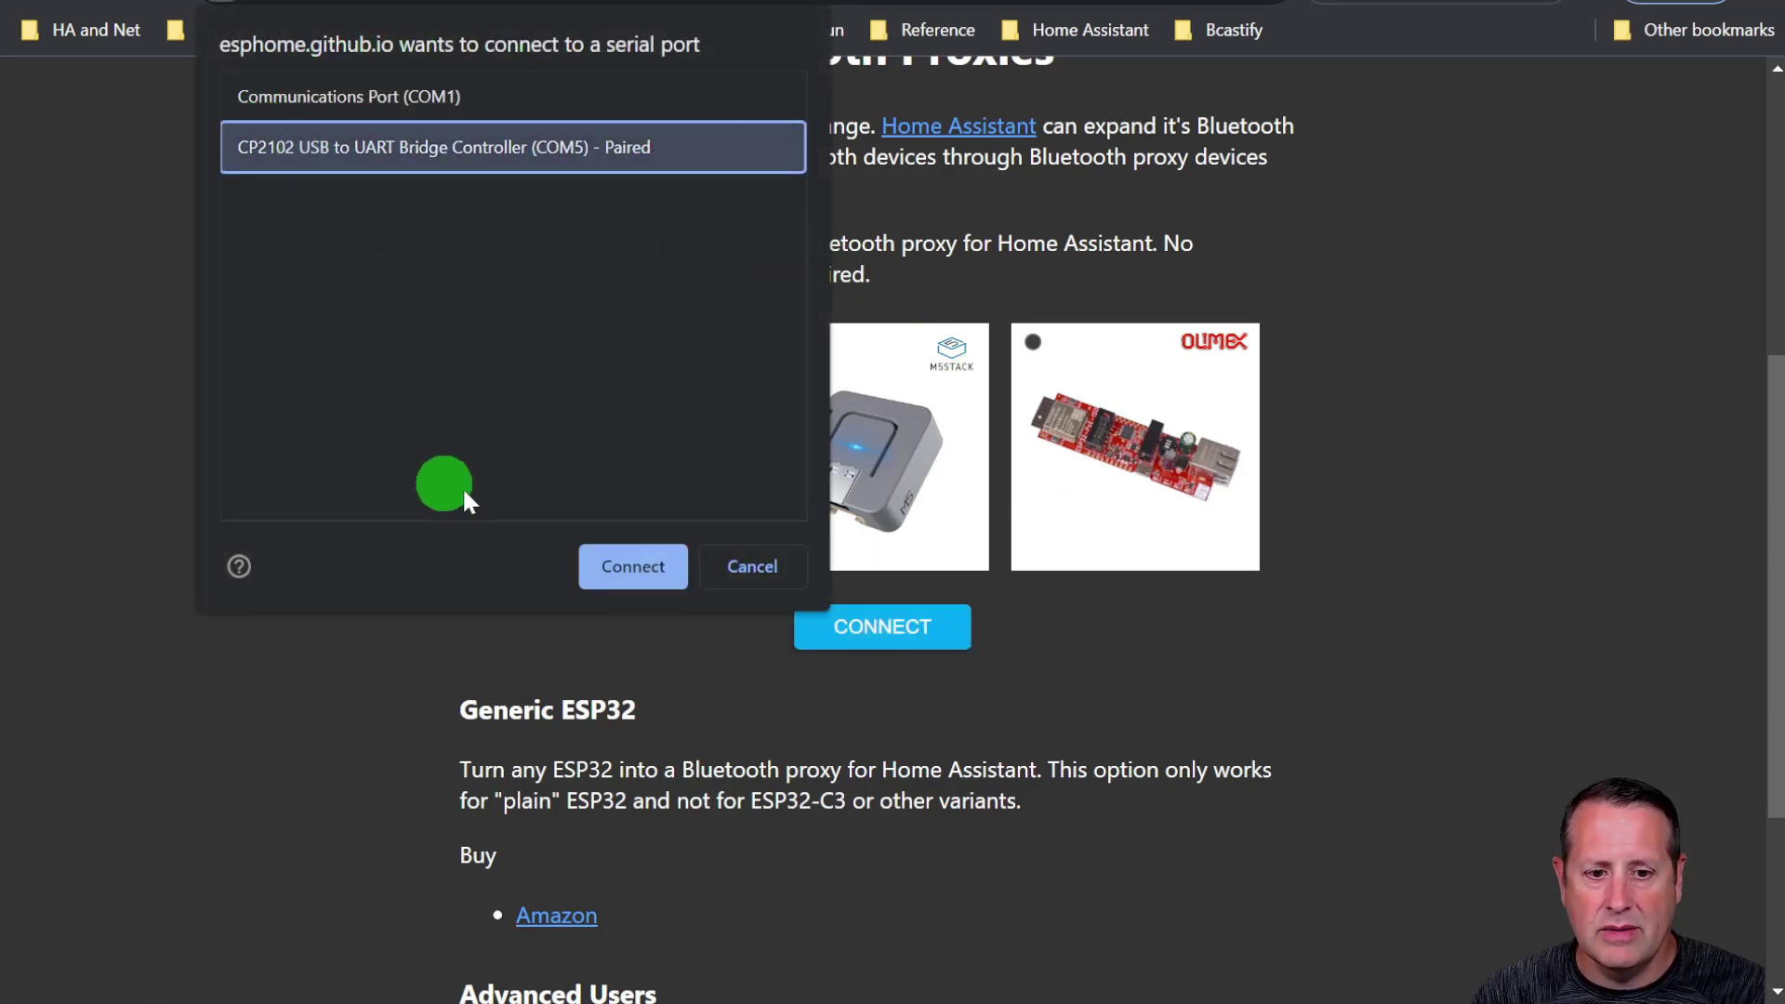
{"action": "left_click", "coordinate": [644, 565]}
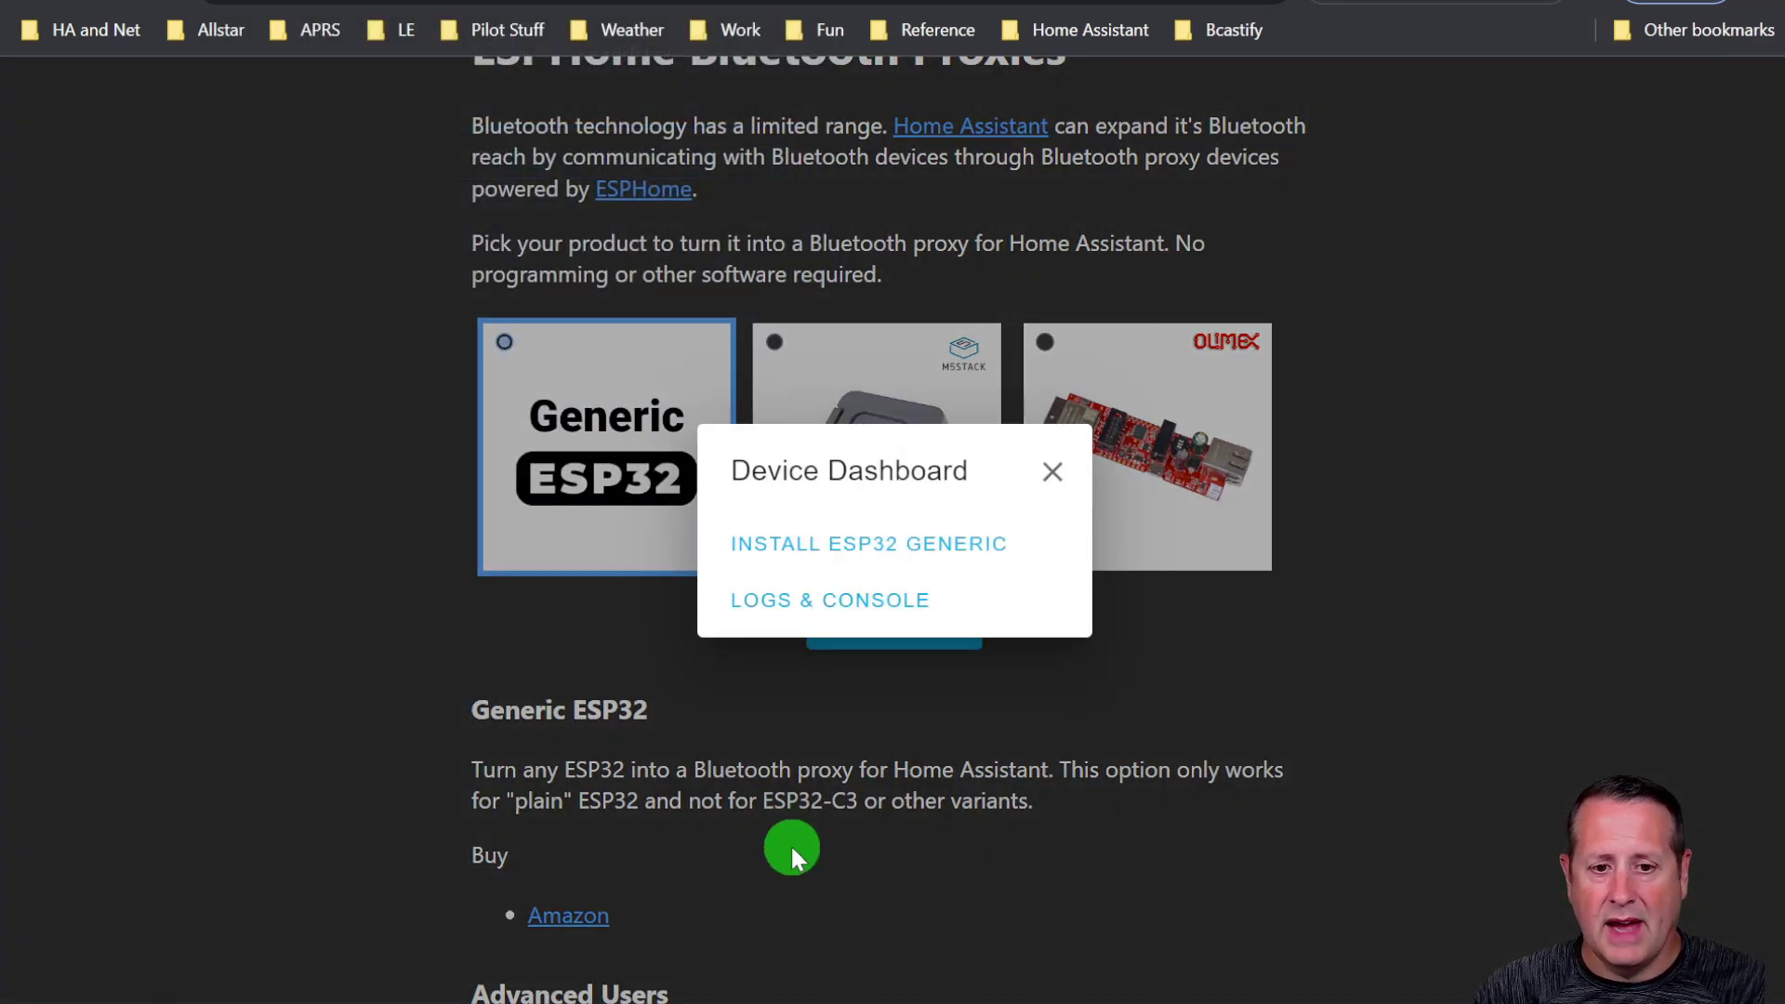
Step: Install the ESP32 Generic firmware and confirm erasing the device
{"action": "left_click", "coordinate": [840, 550]}
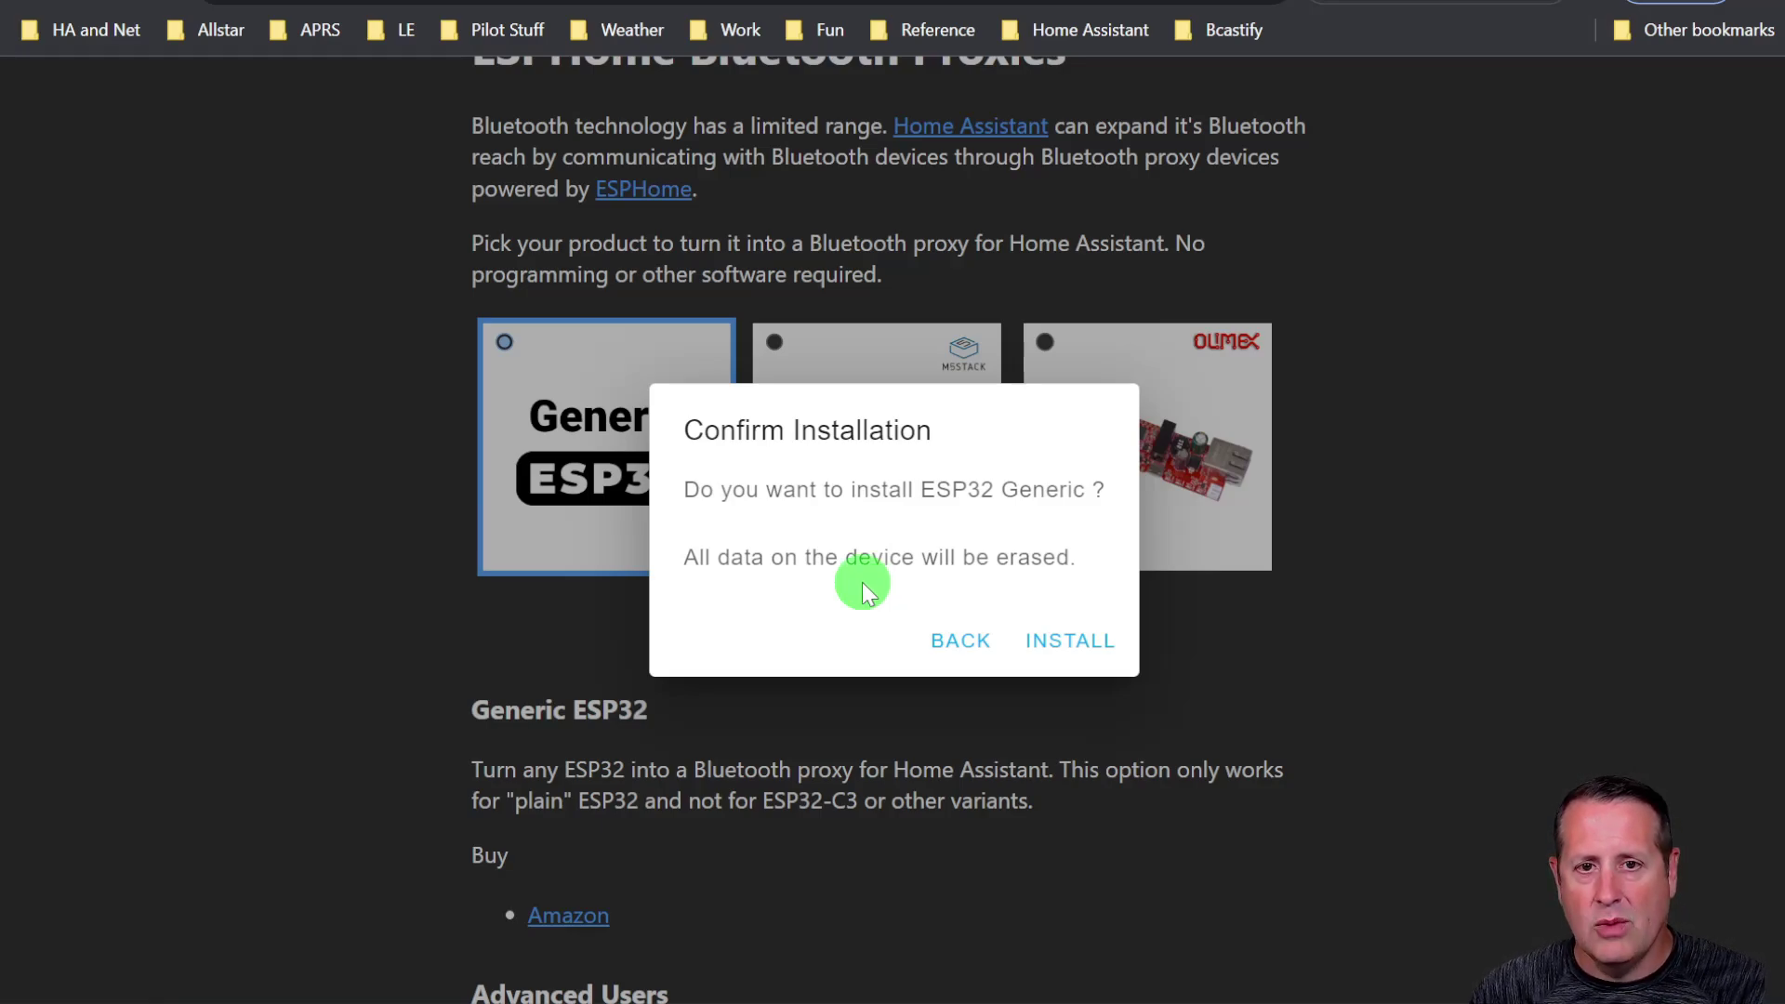
{"action": "left_click", "coordinate": [1090, 643]}
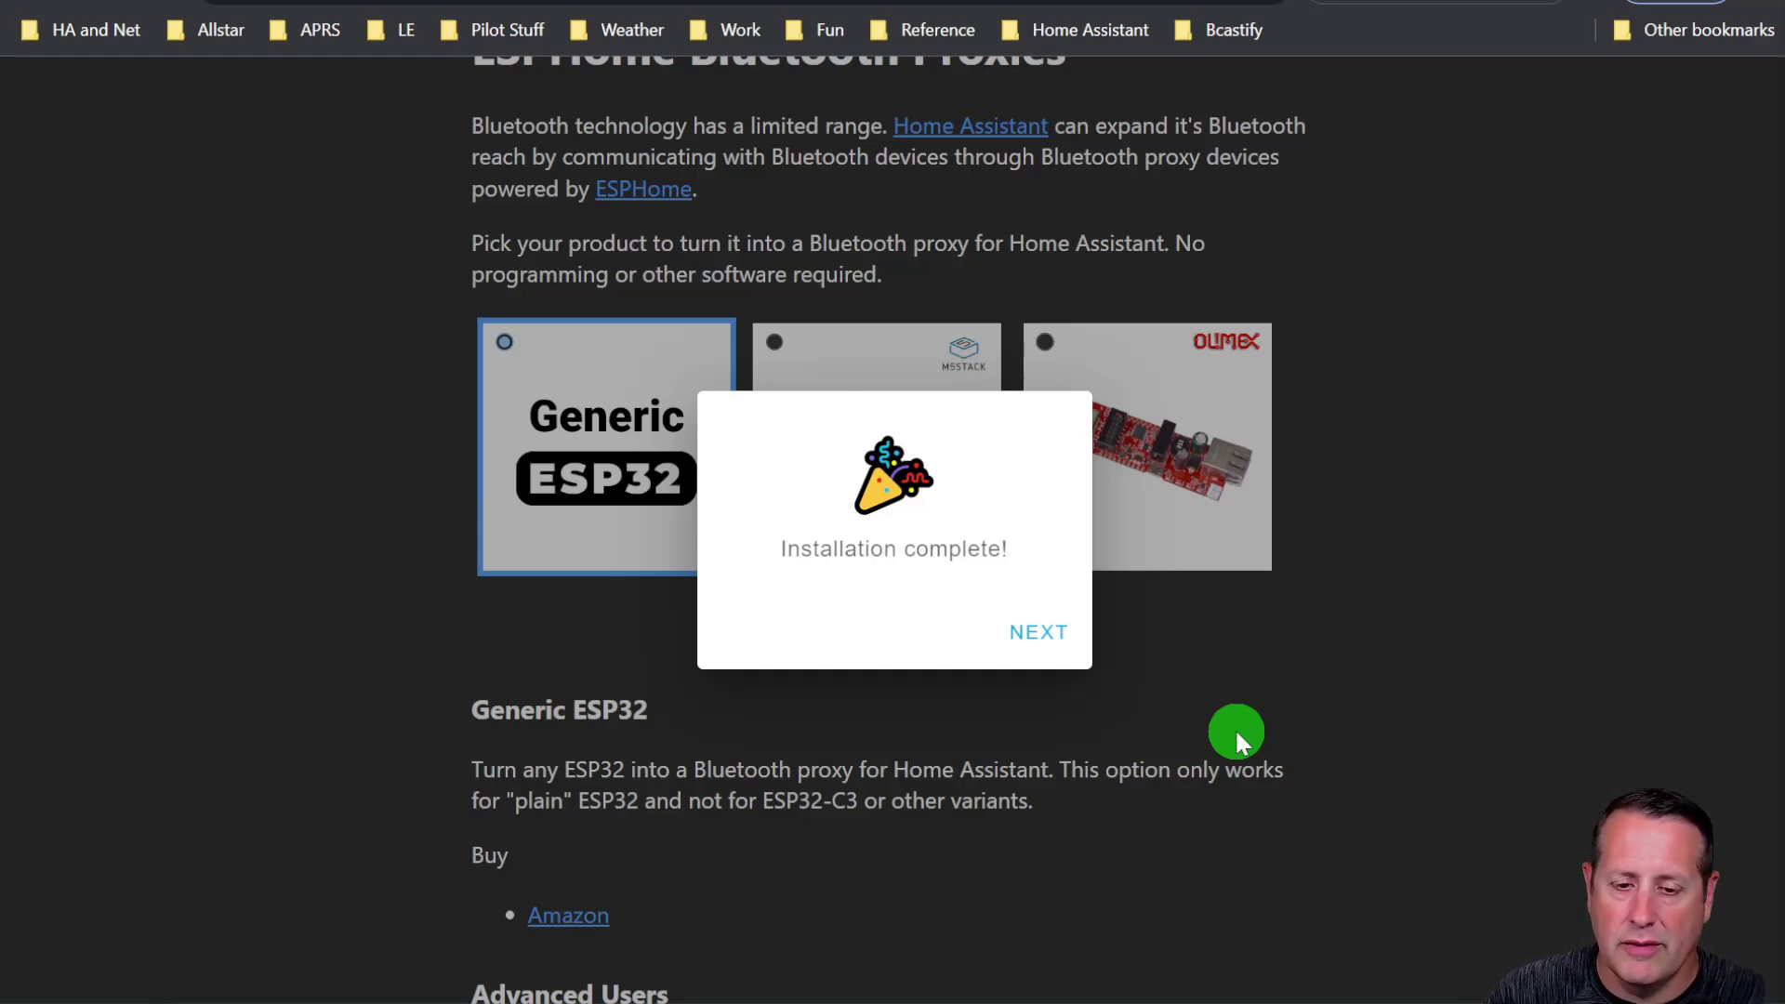
Step: Join the proxy to the chosen Wi-Fi network with its password and hand it over to Home Assistant
{"action": "left_click", "coordinate": [1033, 640]}
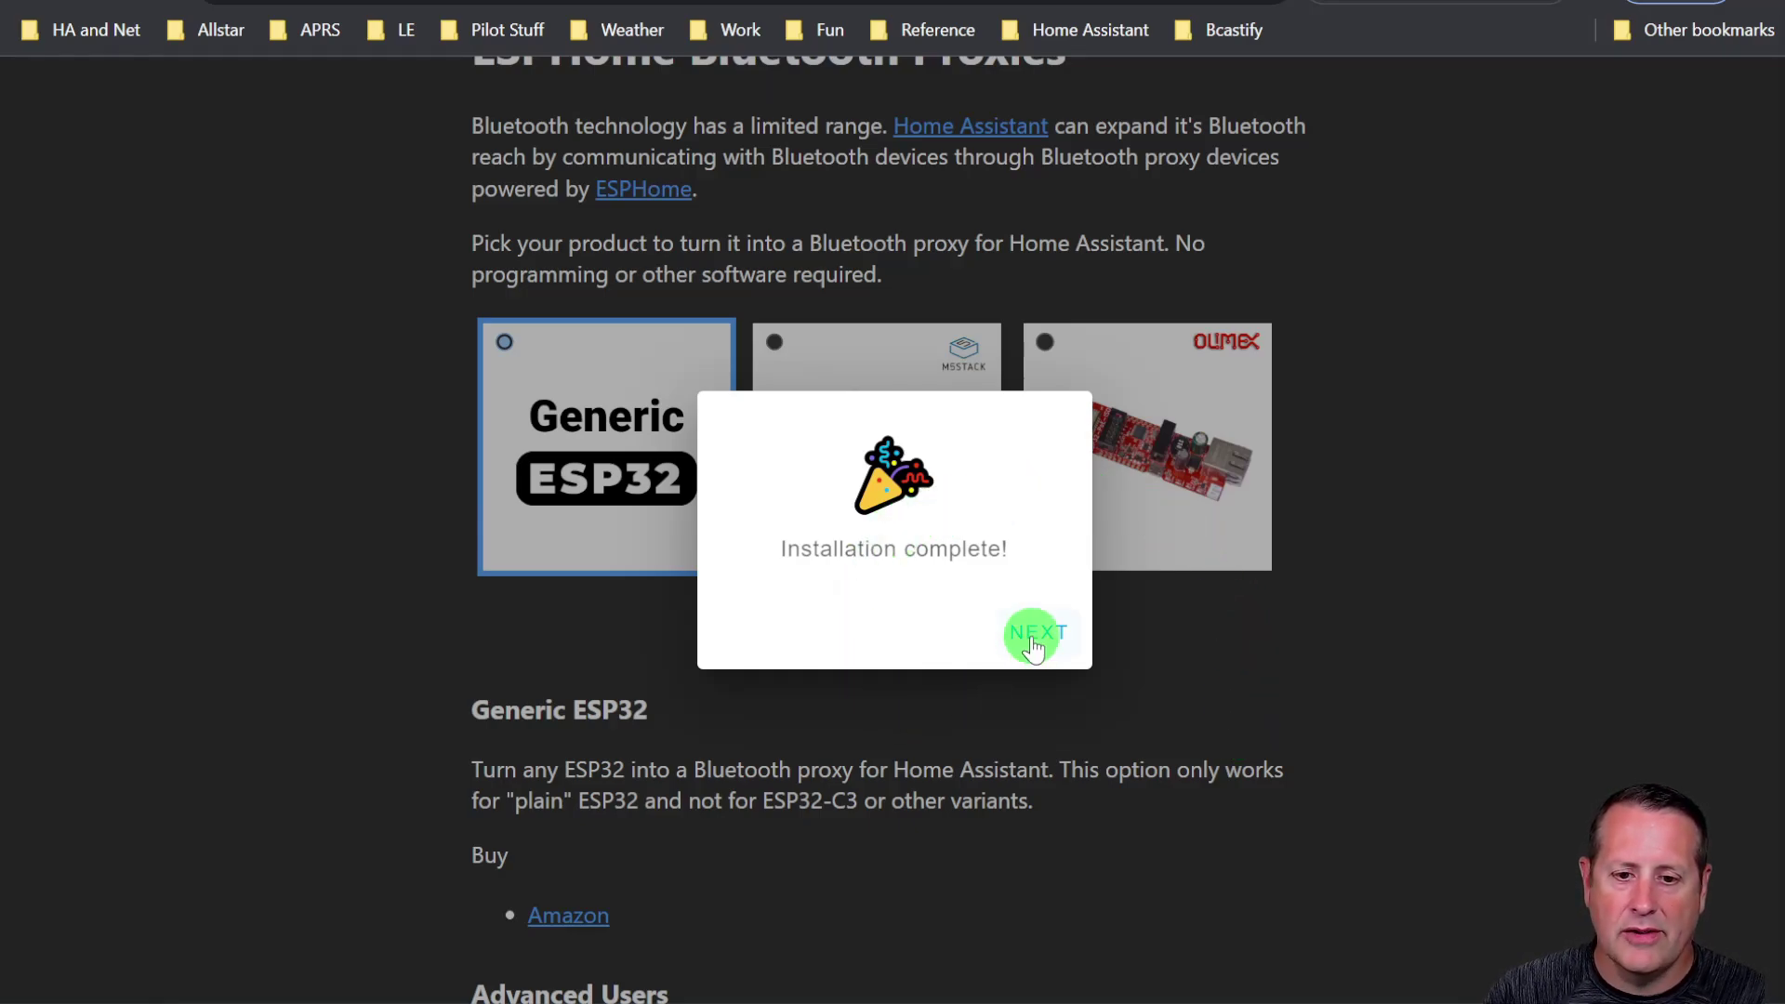
{"action": "left_click", "coordinate": [981, 638]}
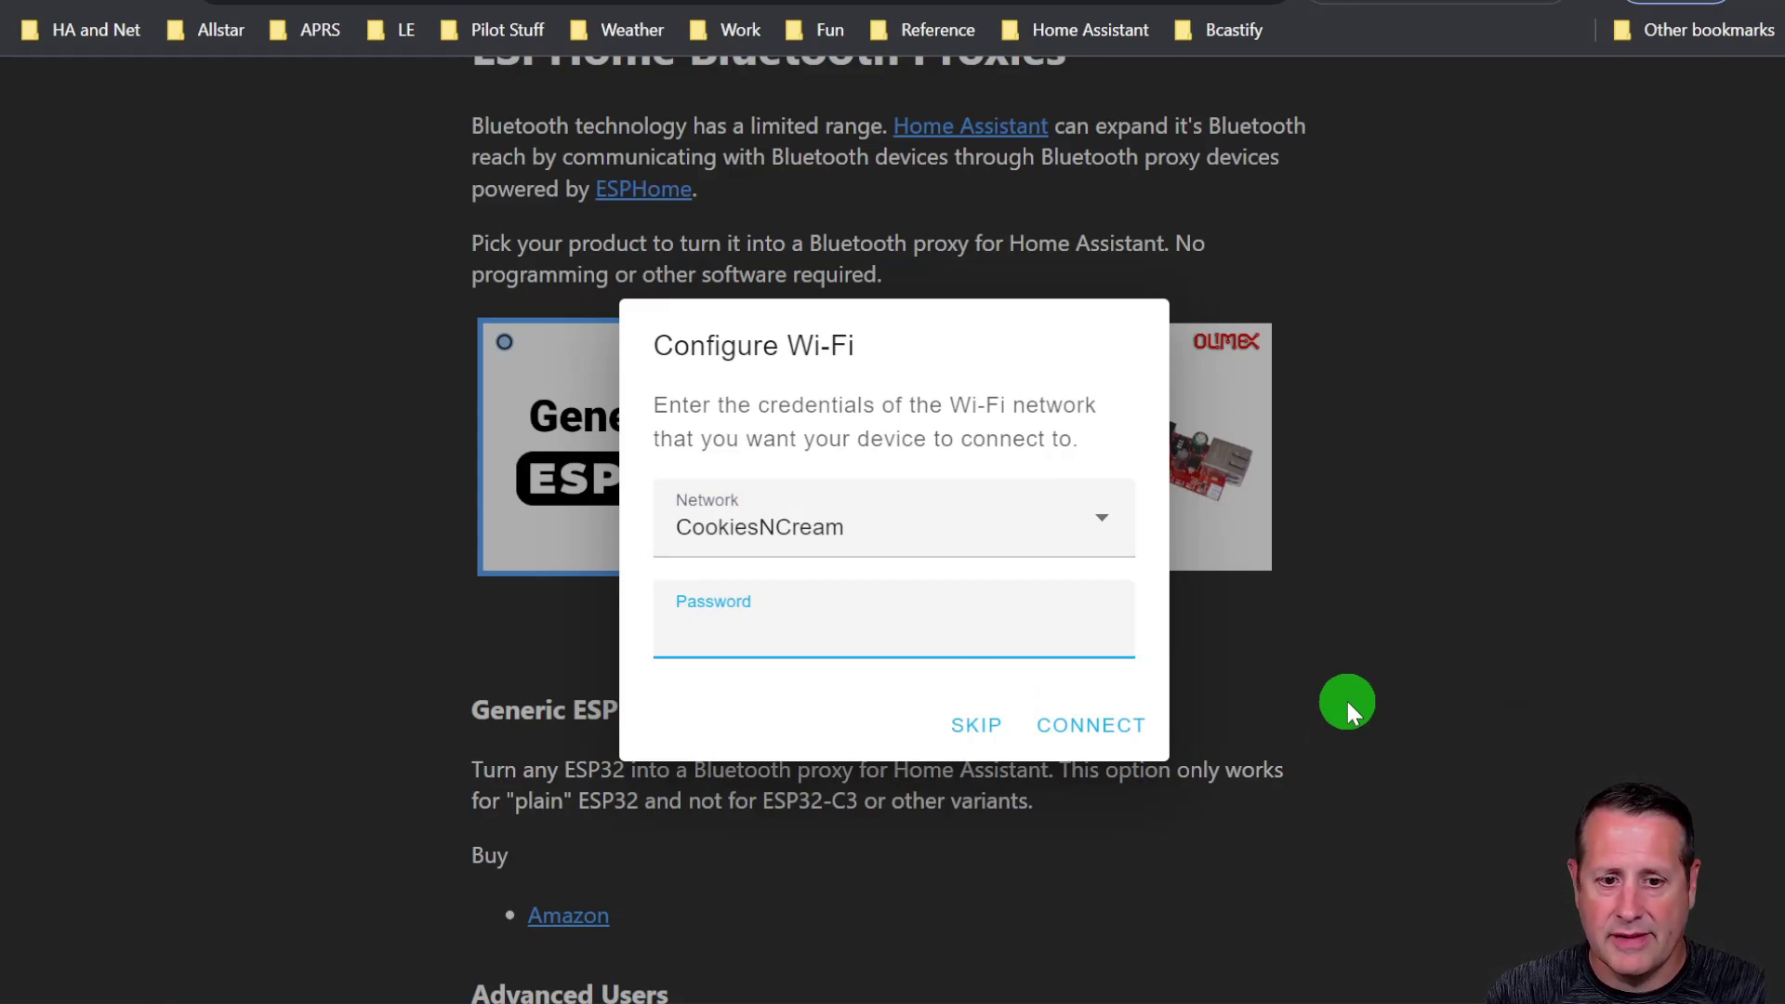
{"action": "type", "text": "••••"}
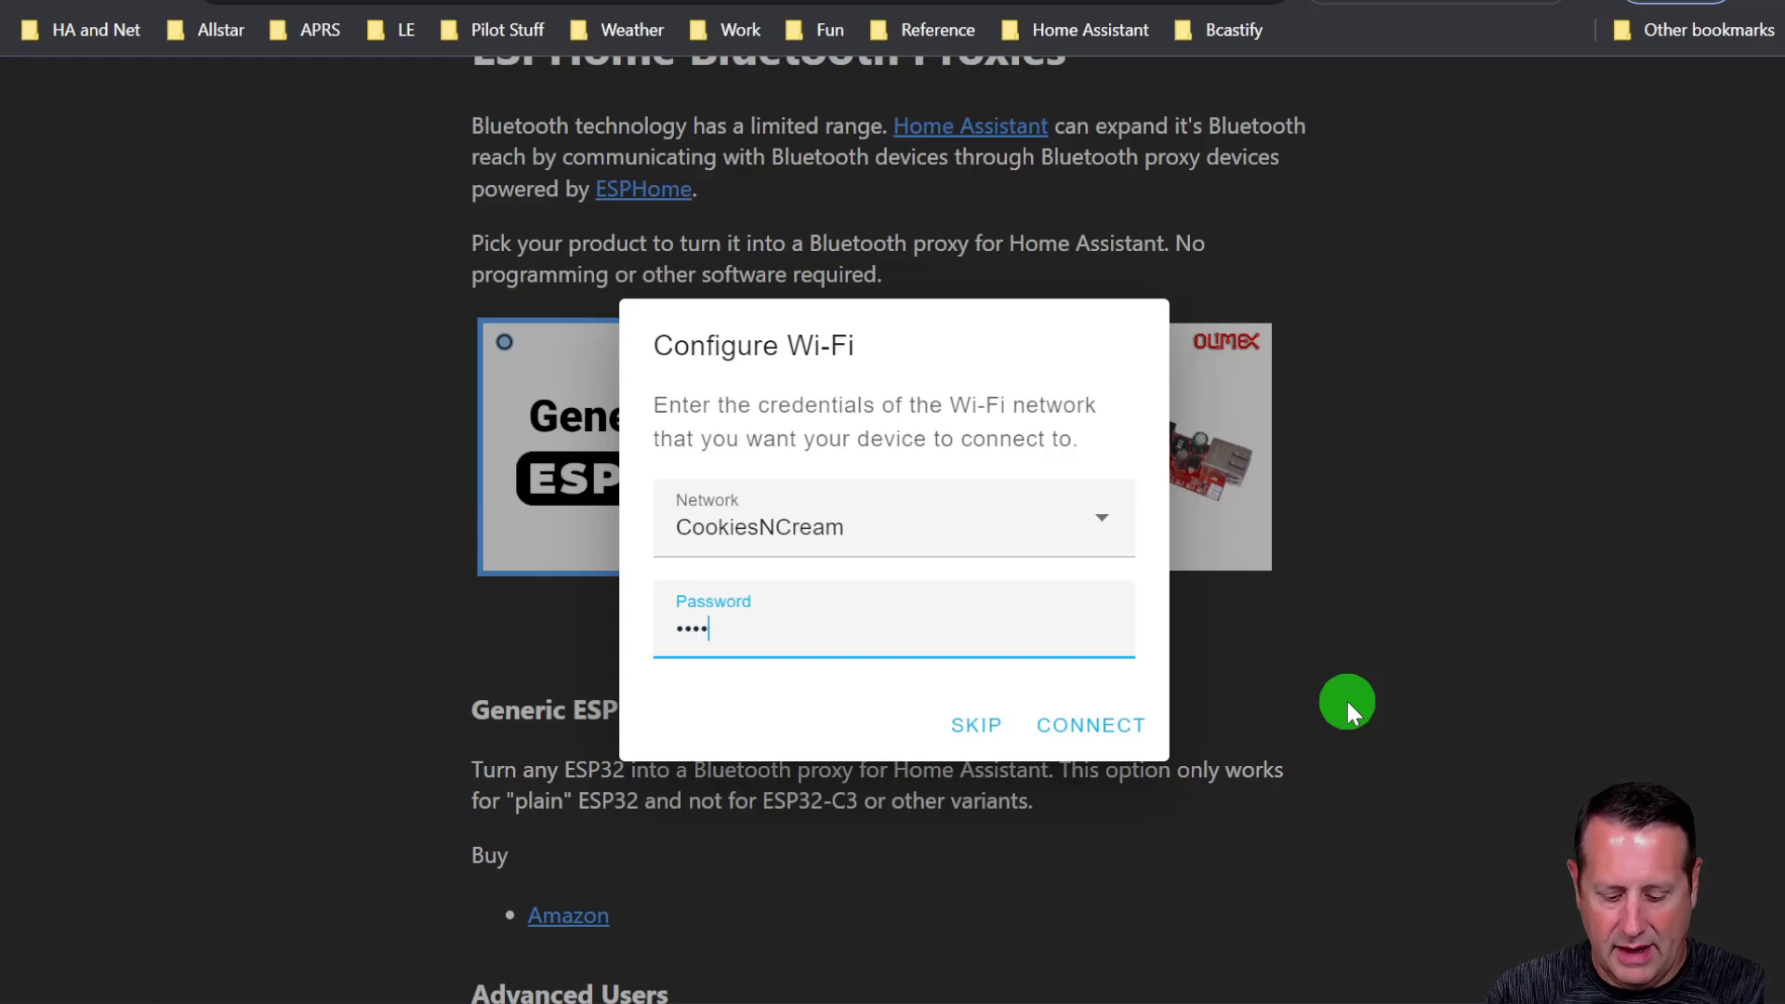
{"action": "type", "text": "•••••"}
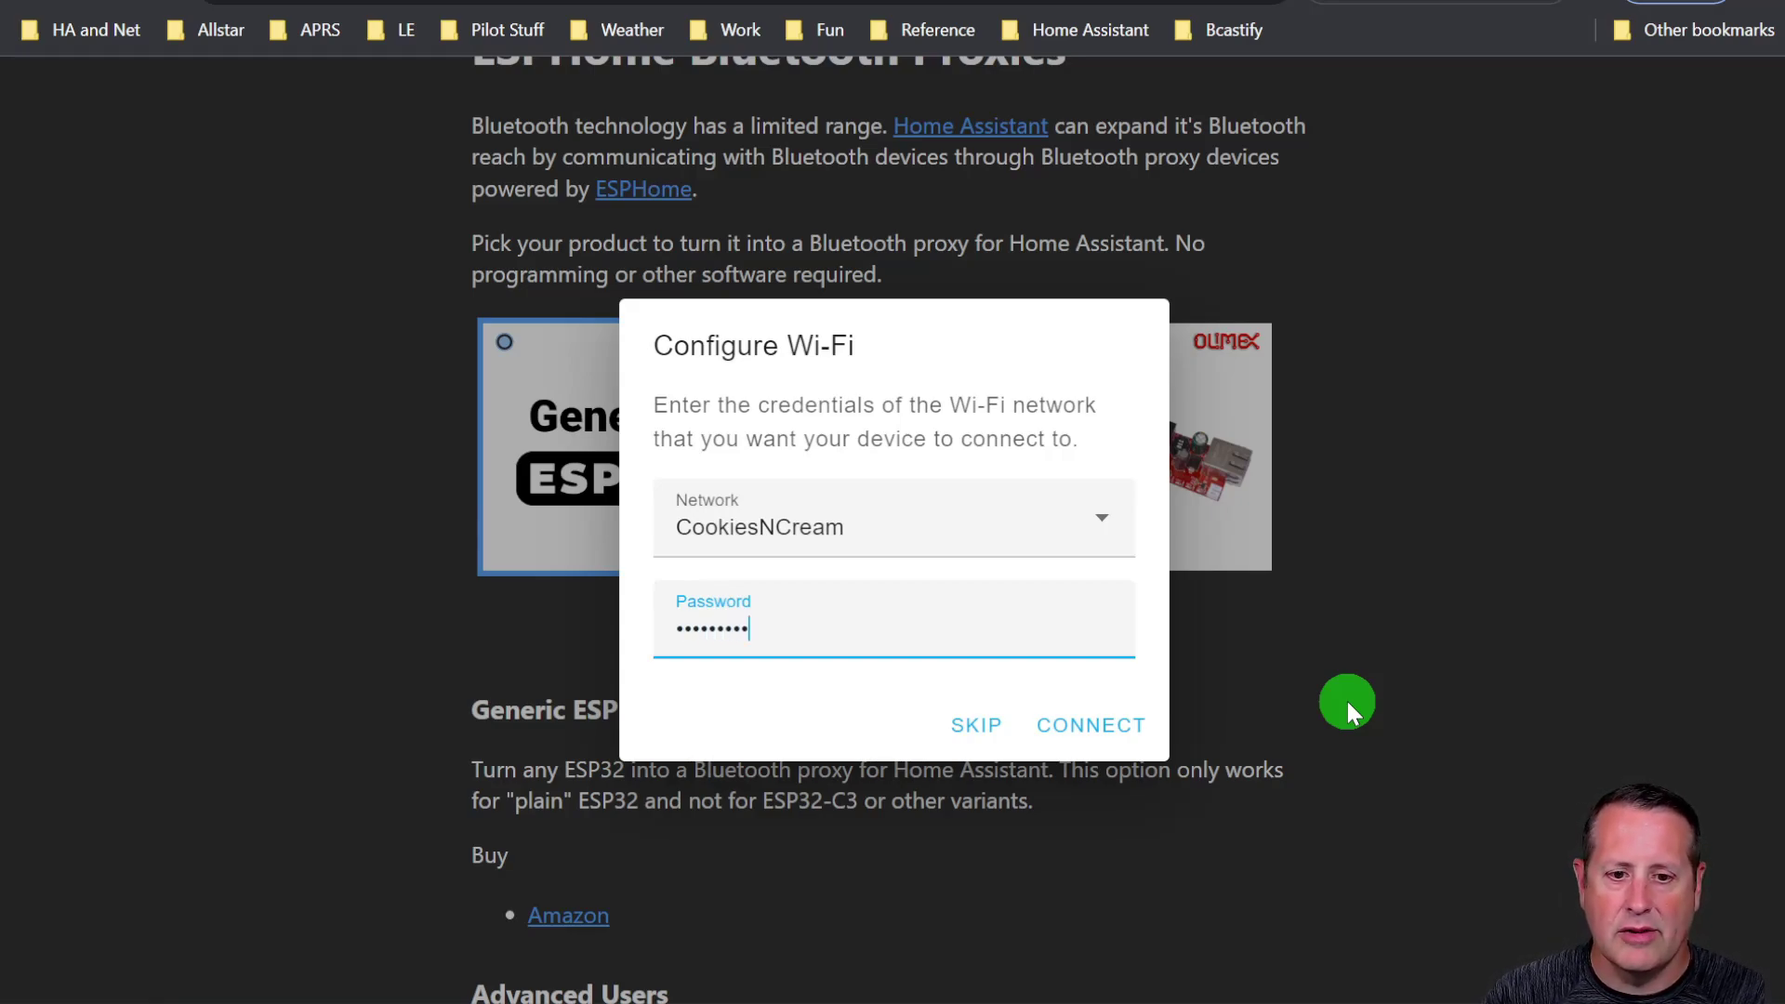
{"action": "left_click", "coordinate": [1140, 727]}
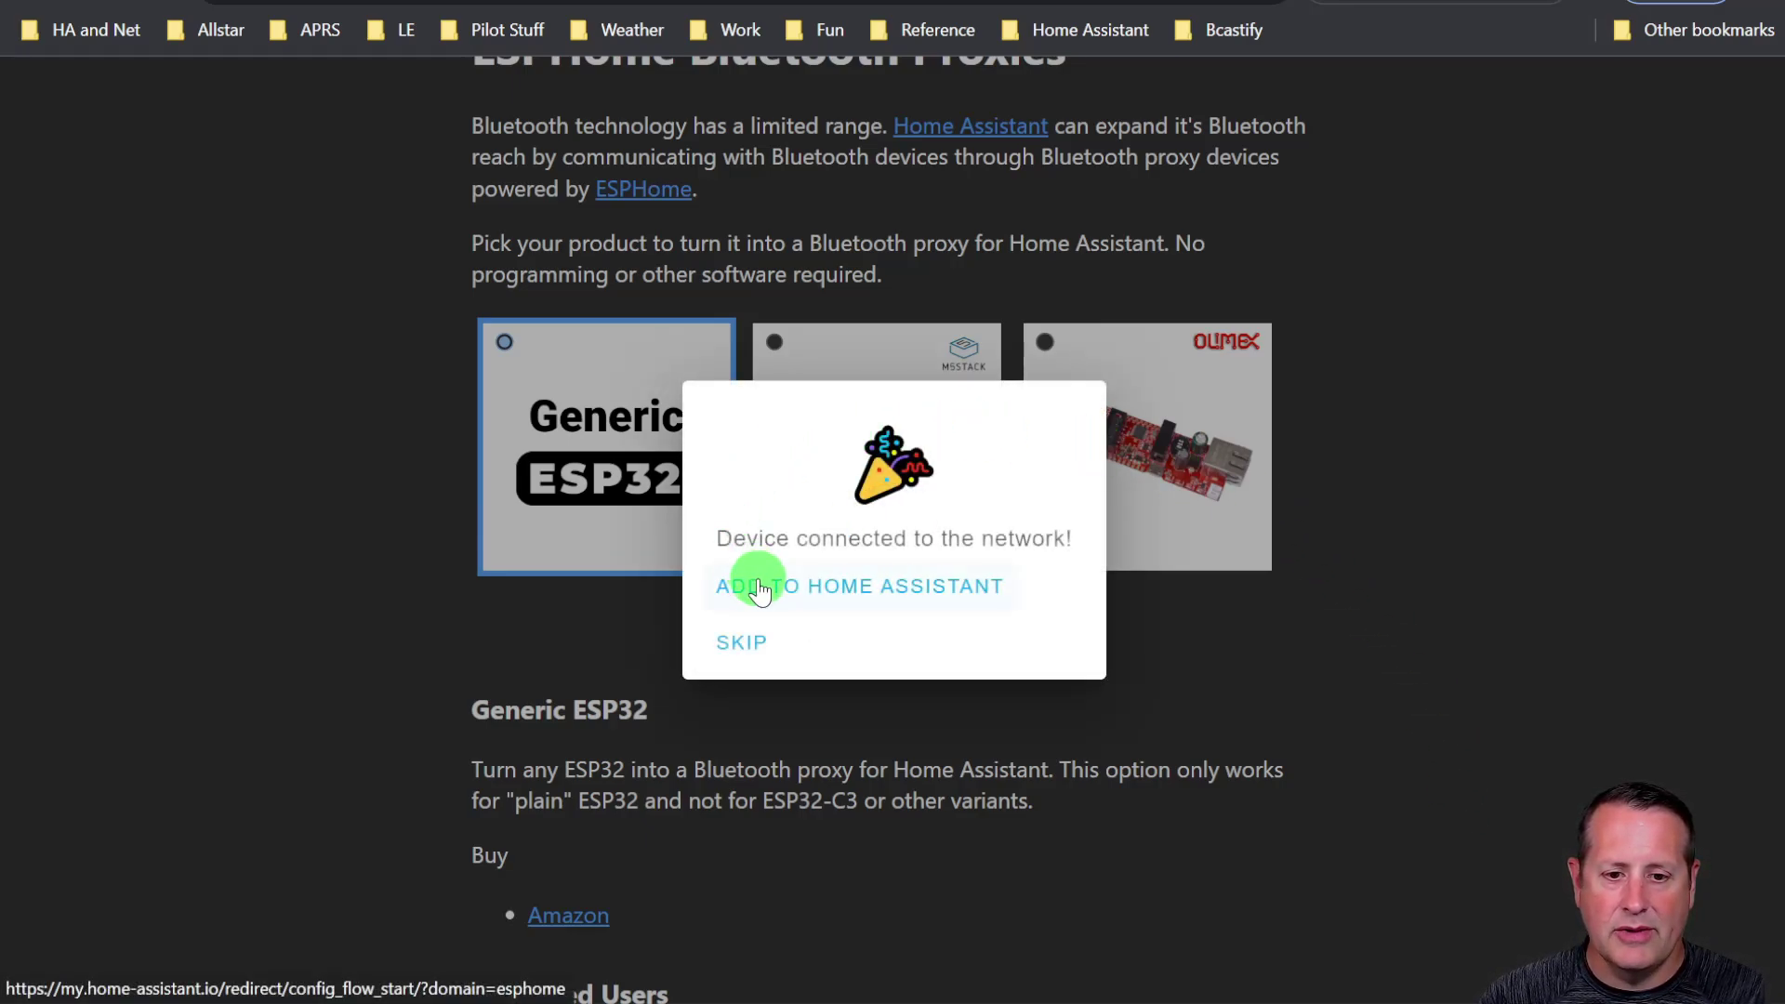
{"action": "left_click", "coordinate": [874, 595]}
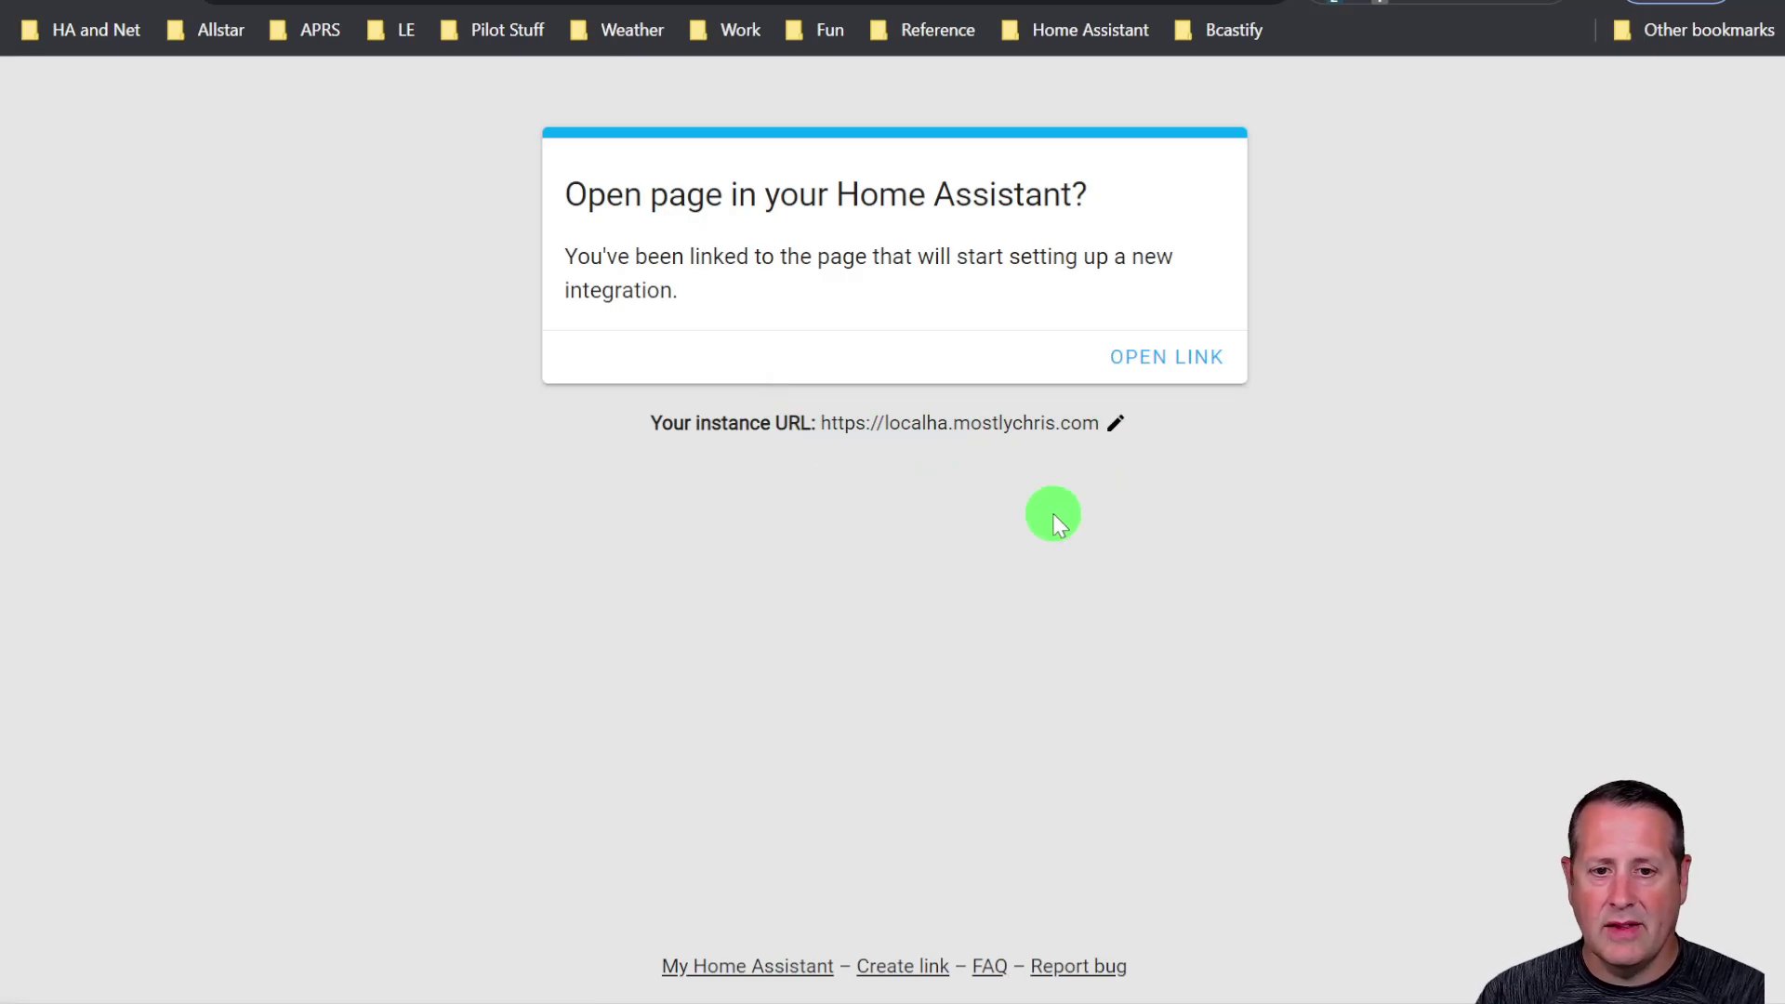
Step: Accept the ESPHome setup and enter host 172.16.1.205, checking the proxy's IP among network clients
{"action": "left_click", "coordinate": [1173, 357]}
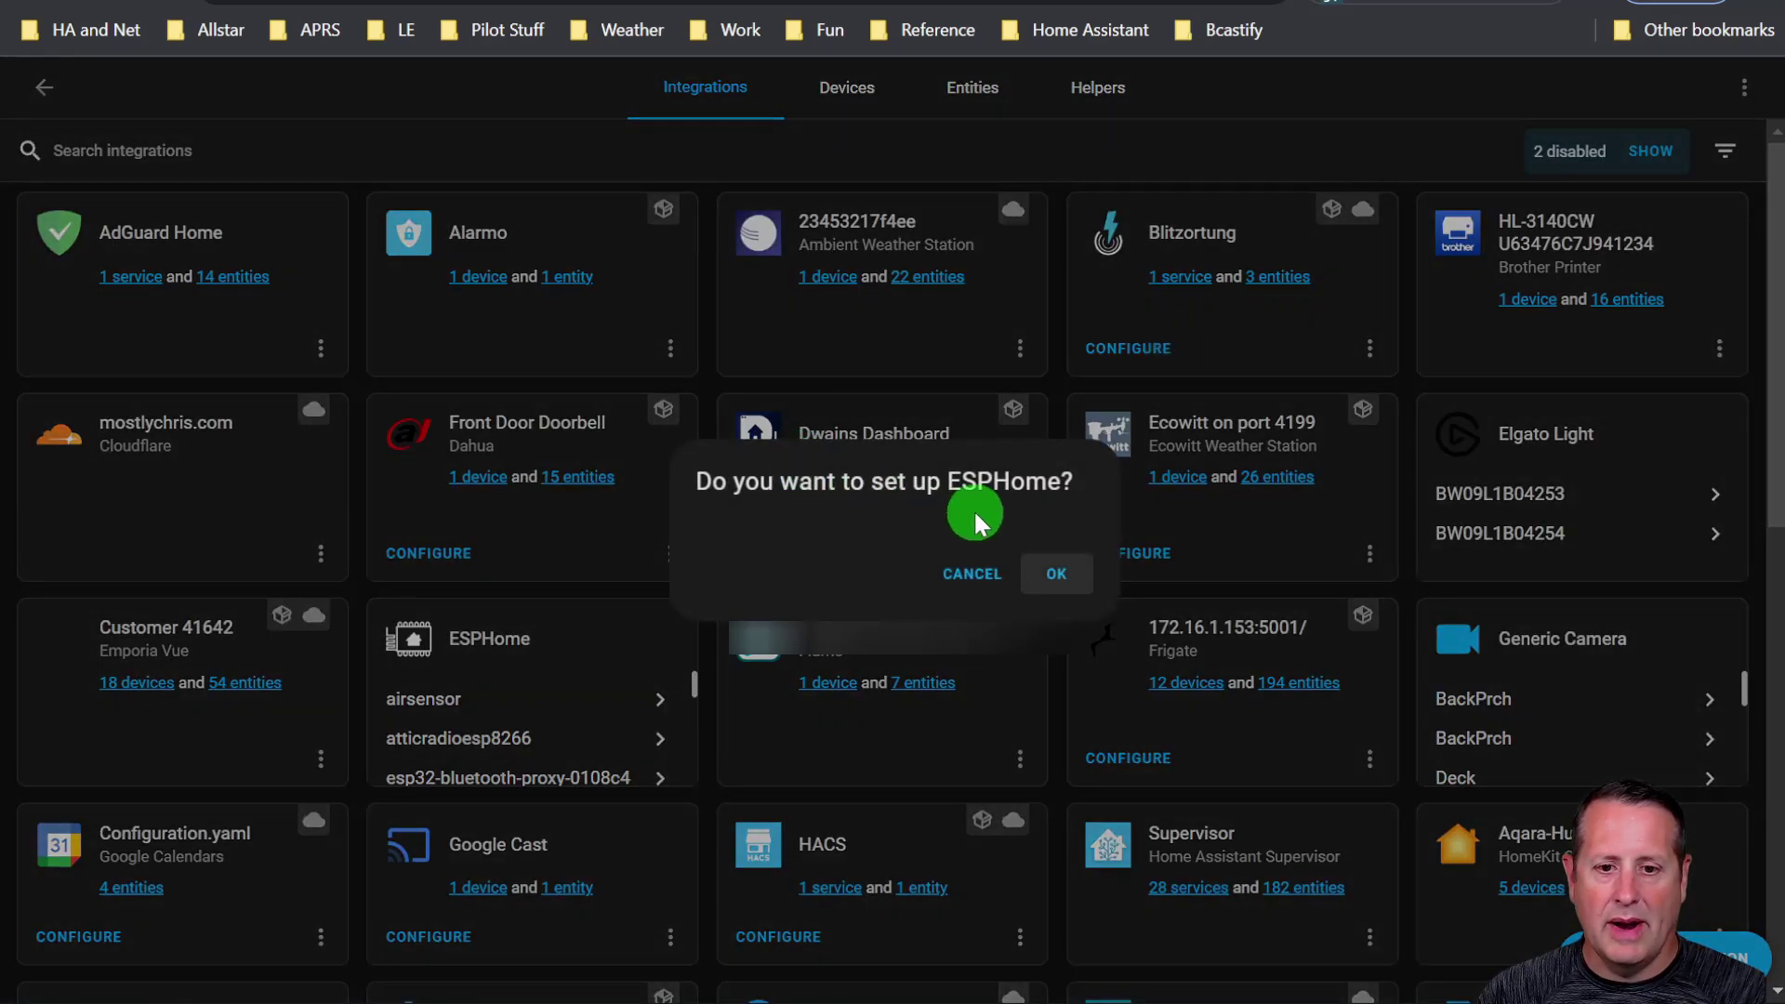
{"action": "left_click", "coordinate": [1060, 578]}
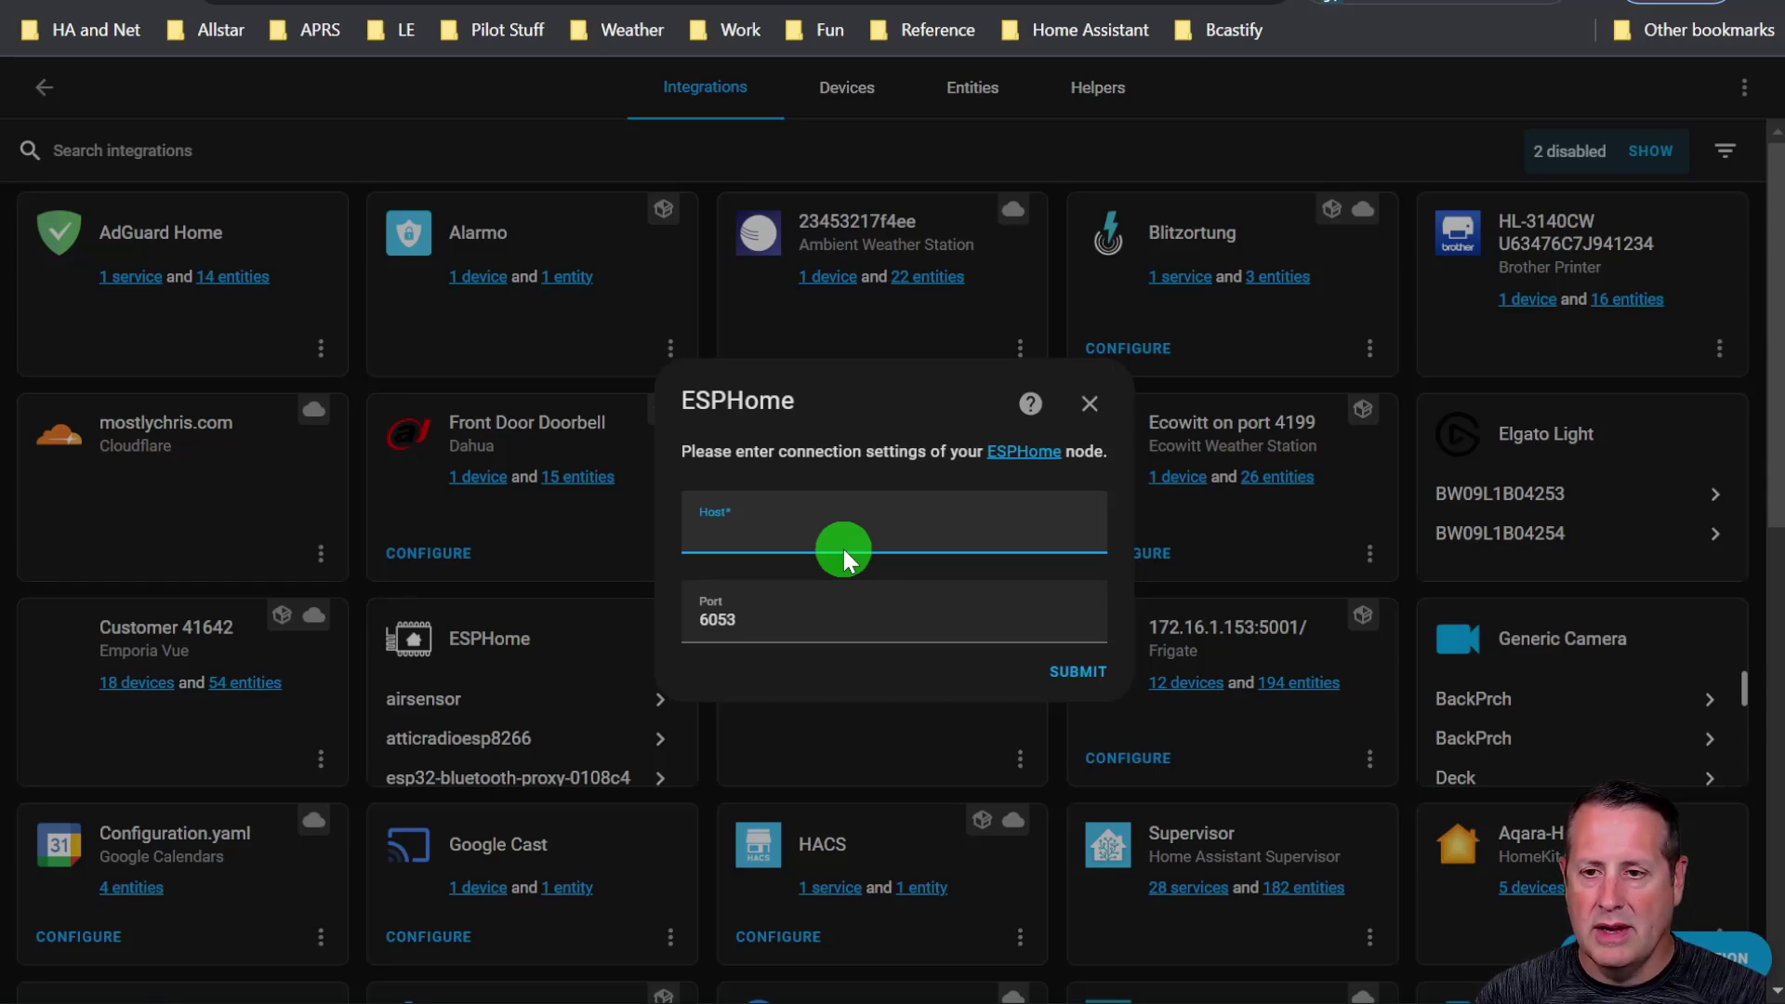
{"action": "type", "text": "172"}
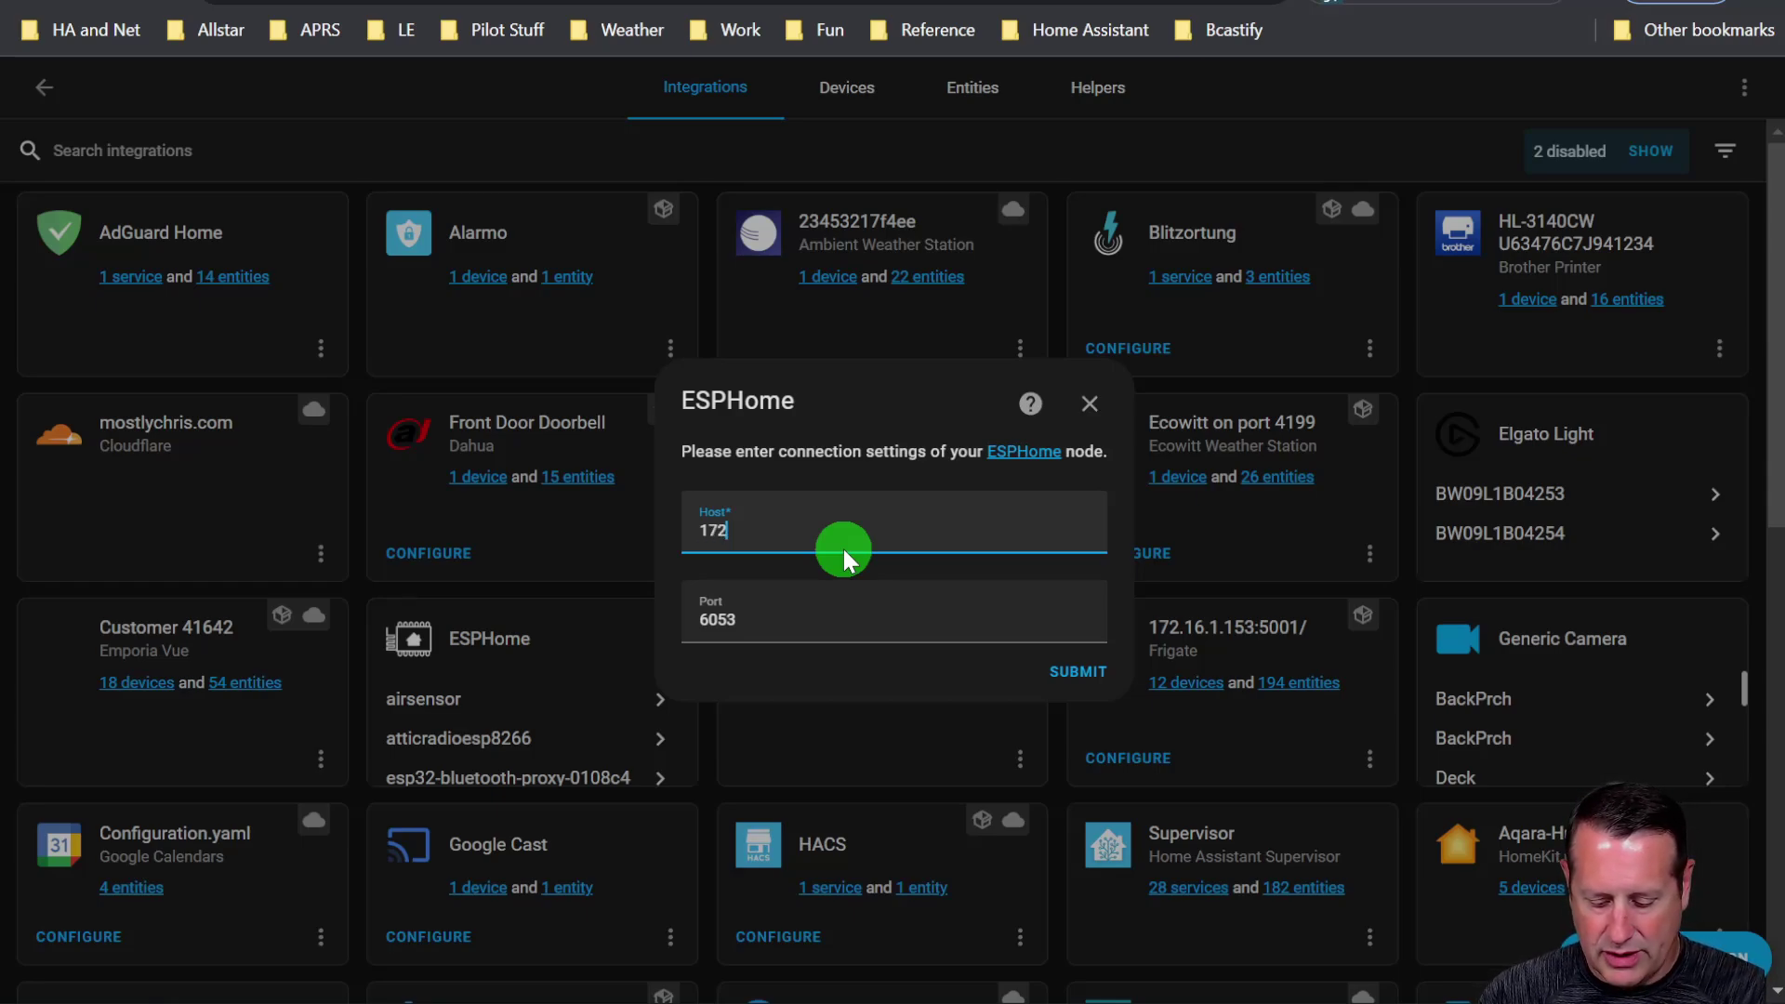
{"action": "type", "text": ".16.1.205"}
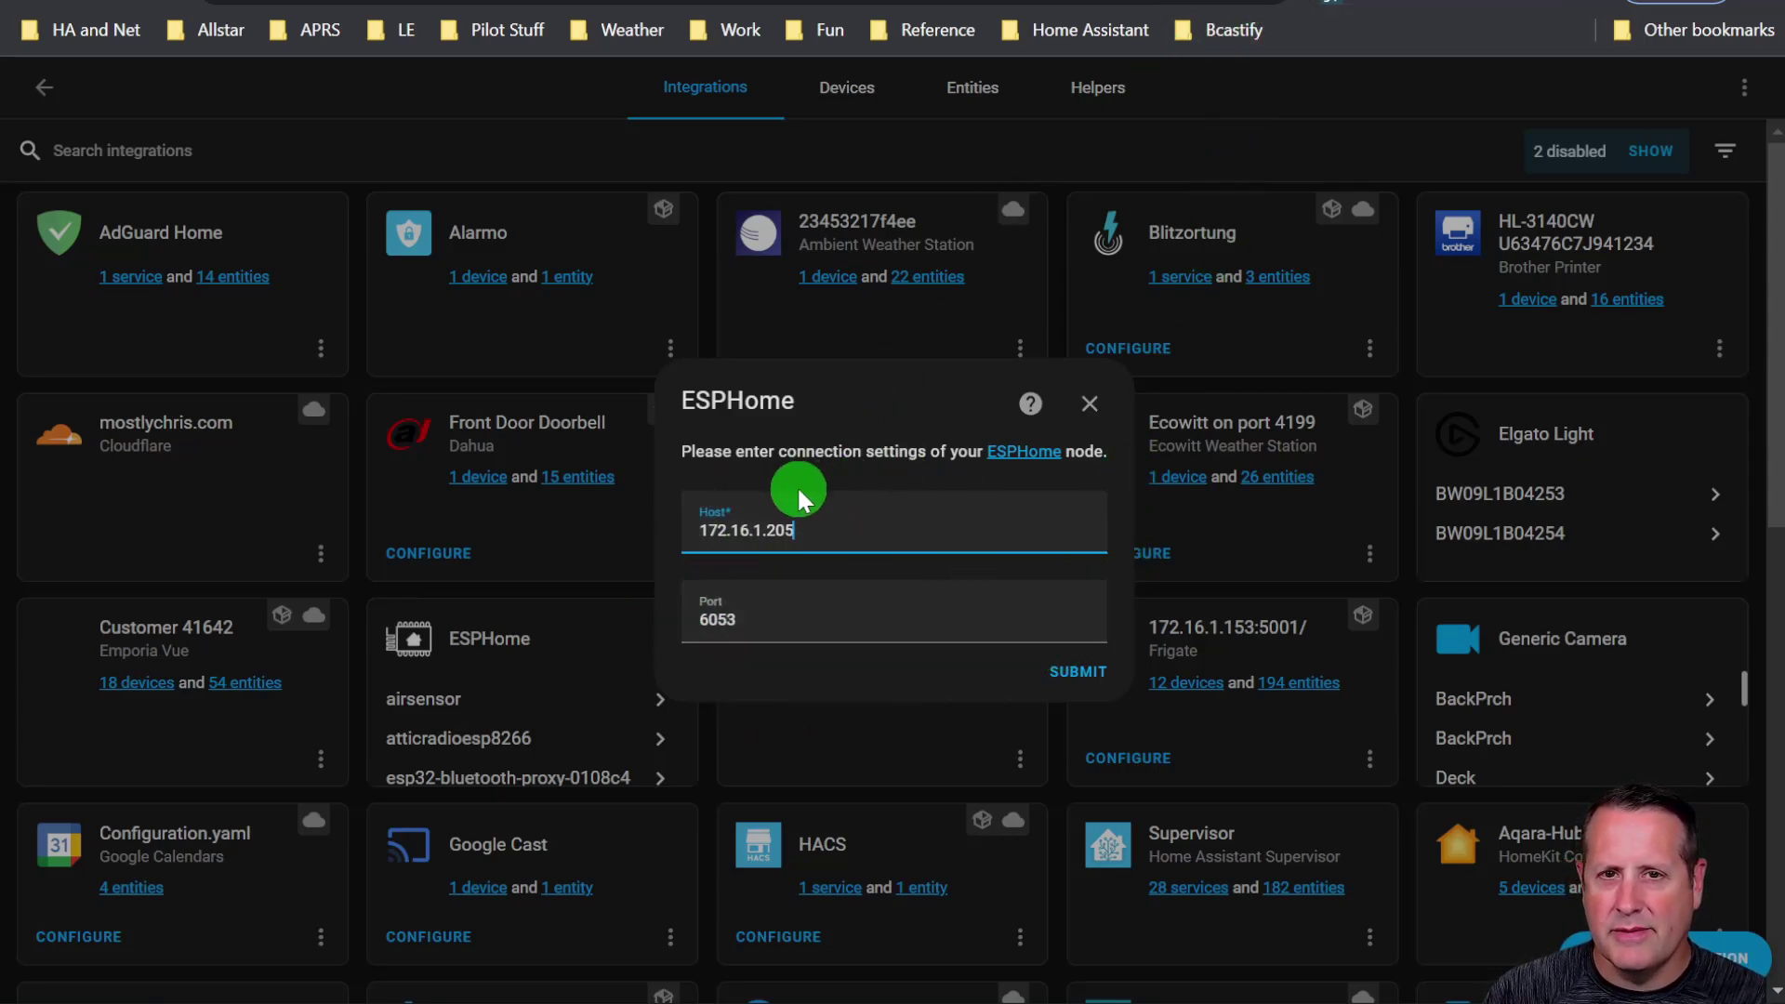
{"action": "left_click", "coordinate": [1233, 10]}
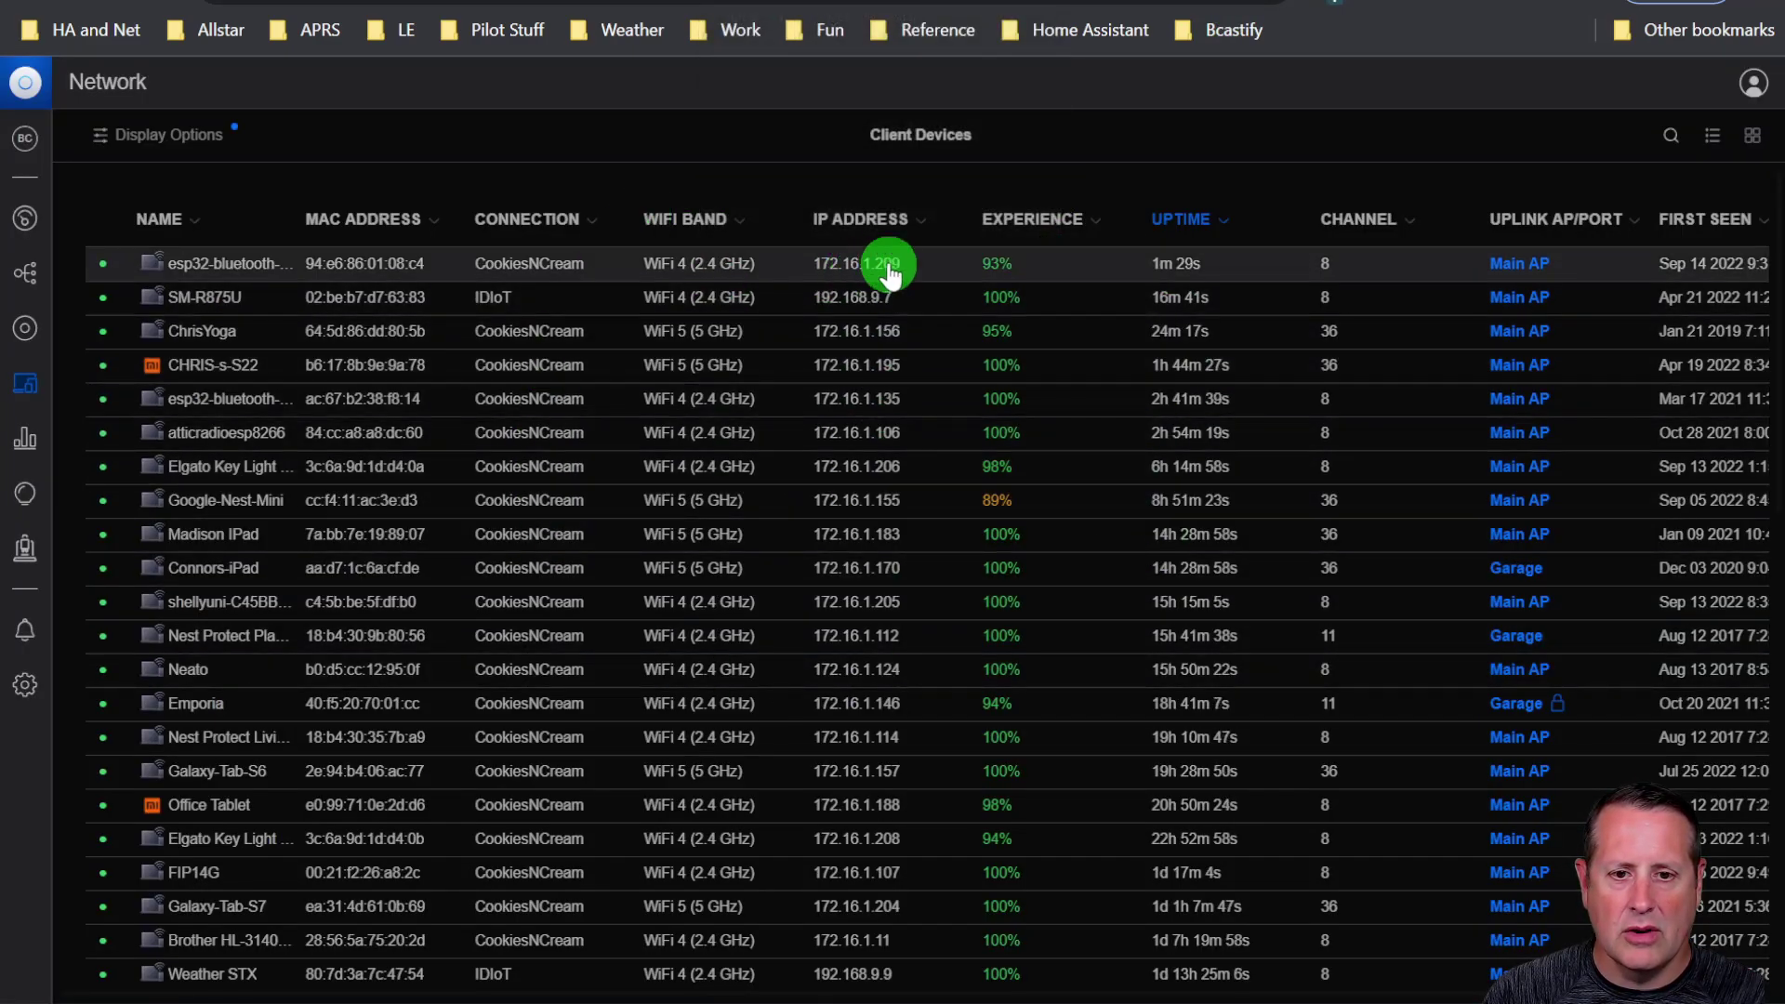
{"action": "left_click", "coordinate": [846, 9]}
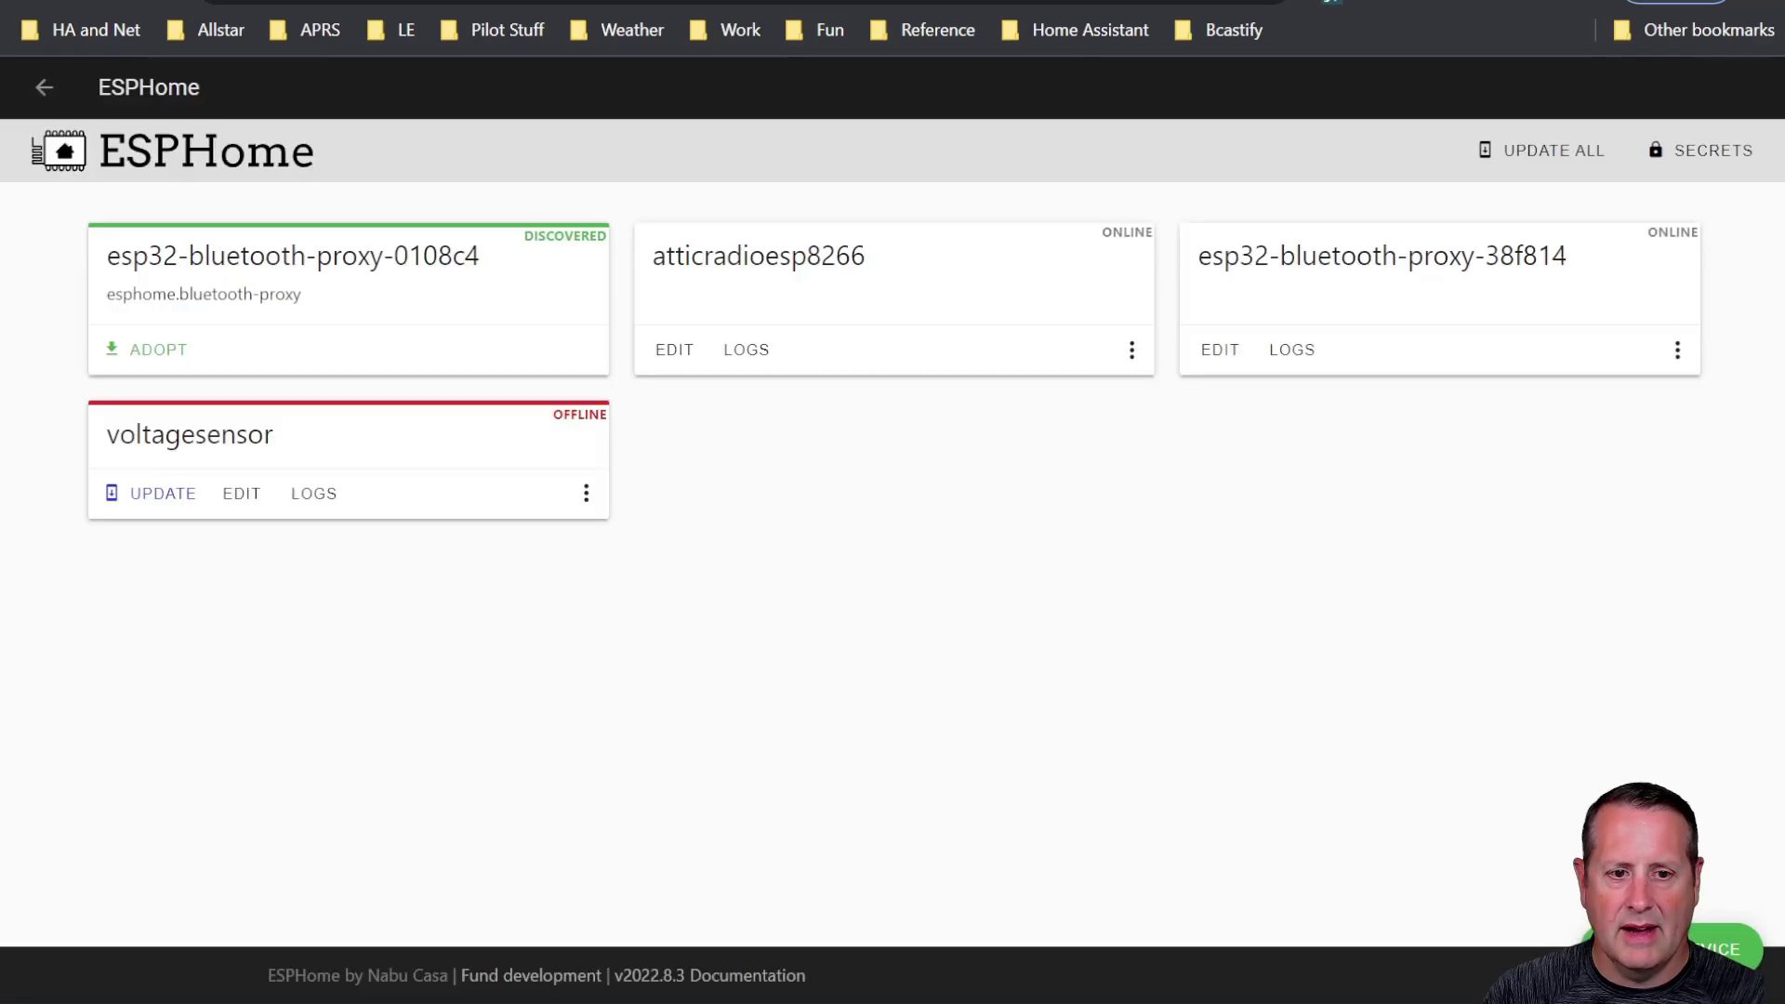
{"action": "left_click", "coordinate": [1023, 7]}
Step: Correct the host to 172.16.1.209, submit, and dismiss the 'Device is already configured' notice
{"action": "left_click", "coordinate": [930, 526]}
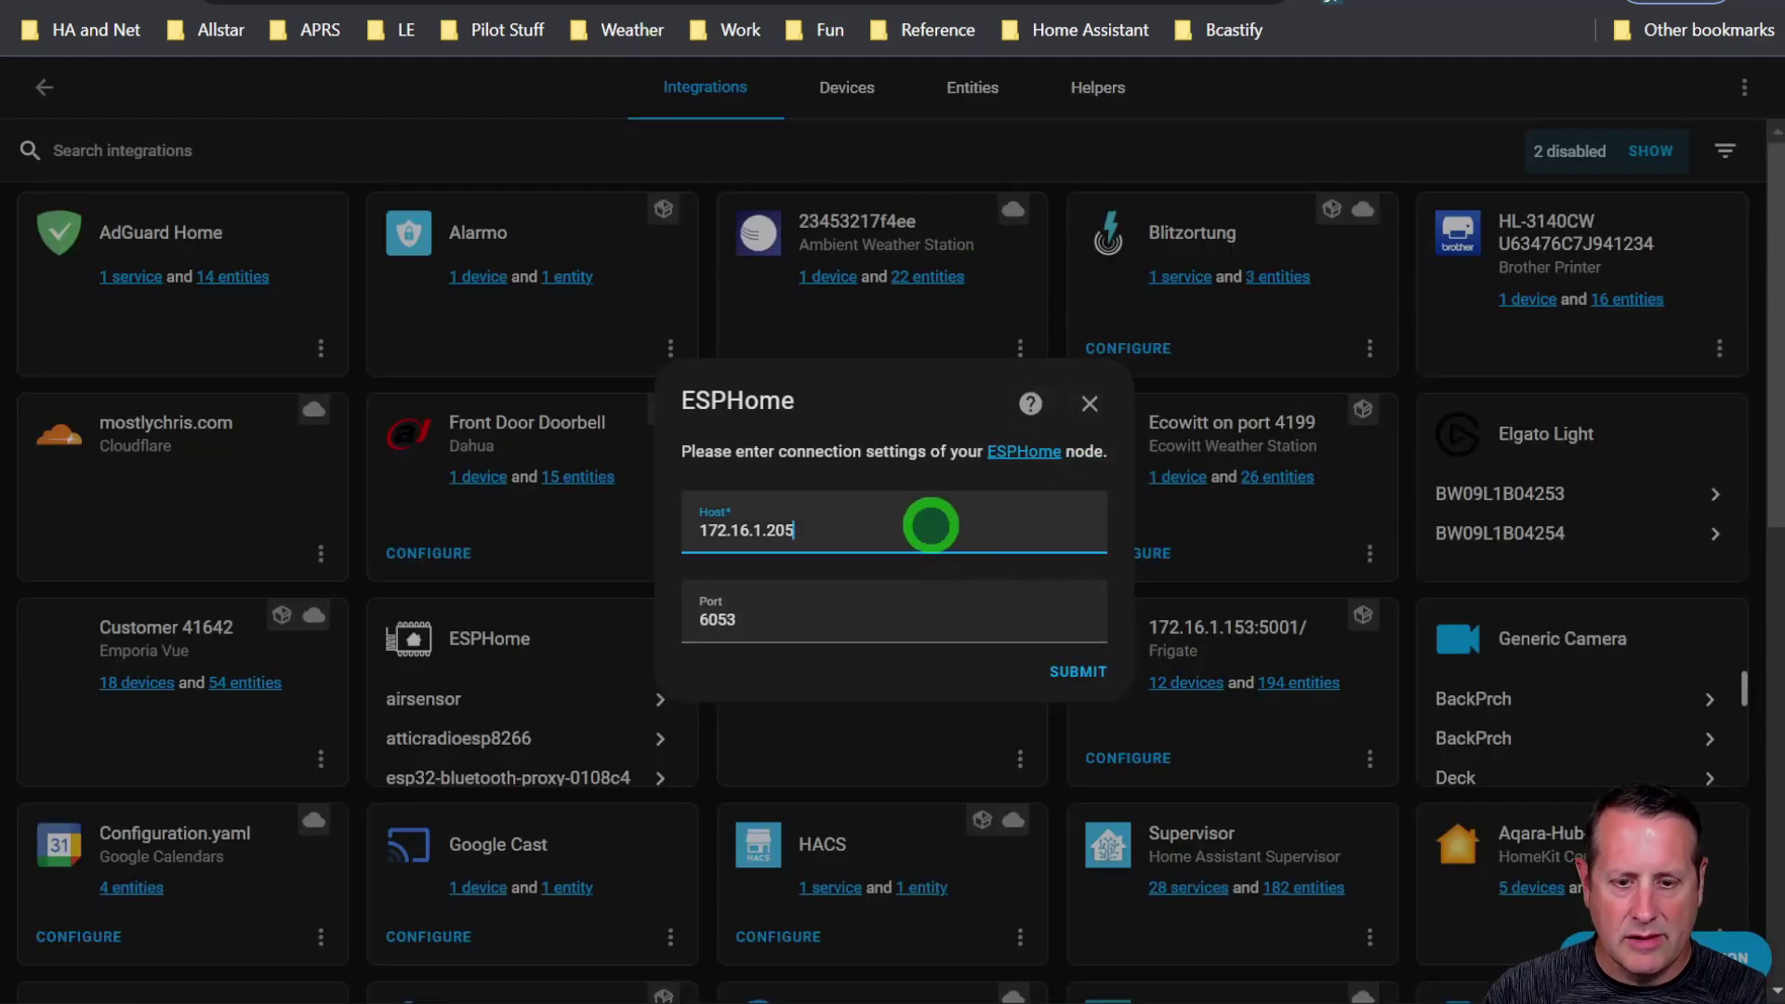
{"action": "type", "text": "9"}
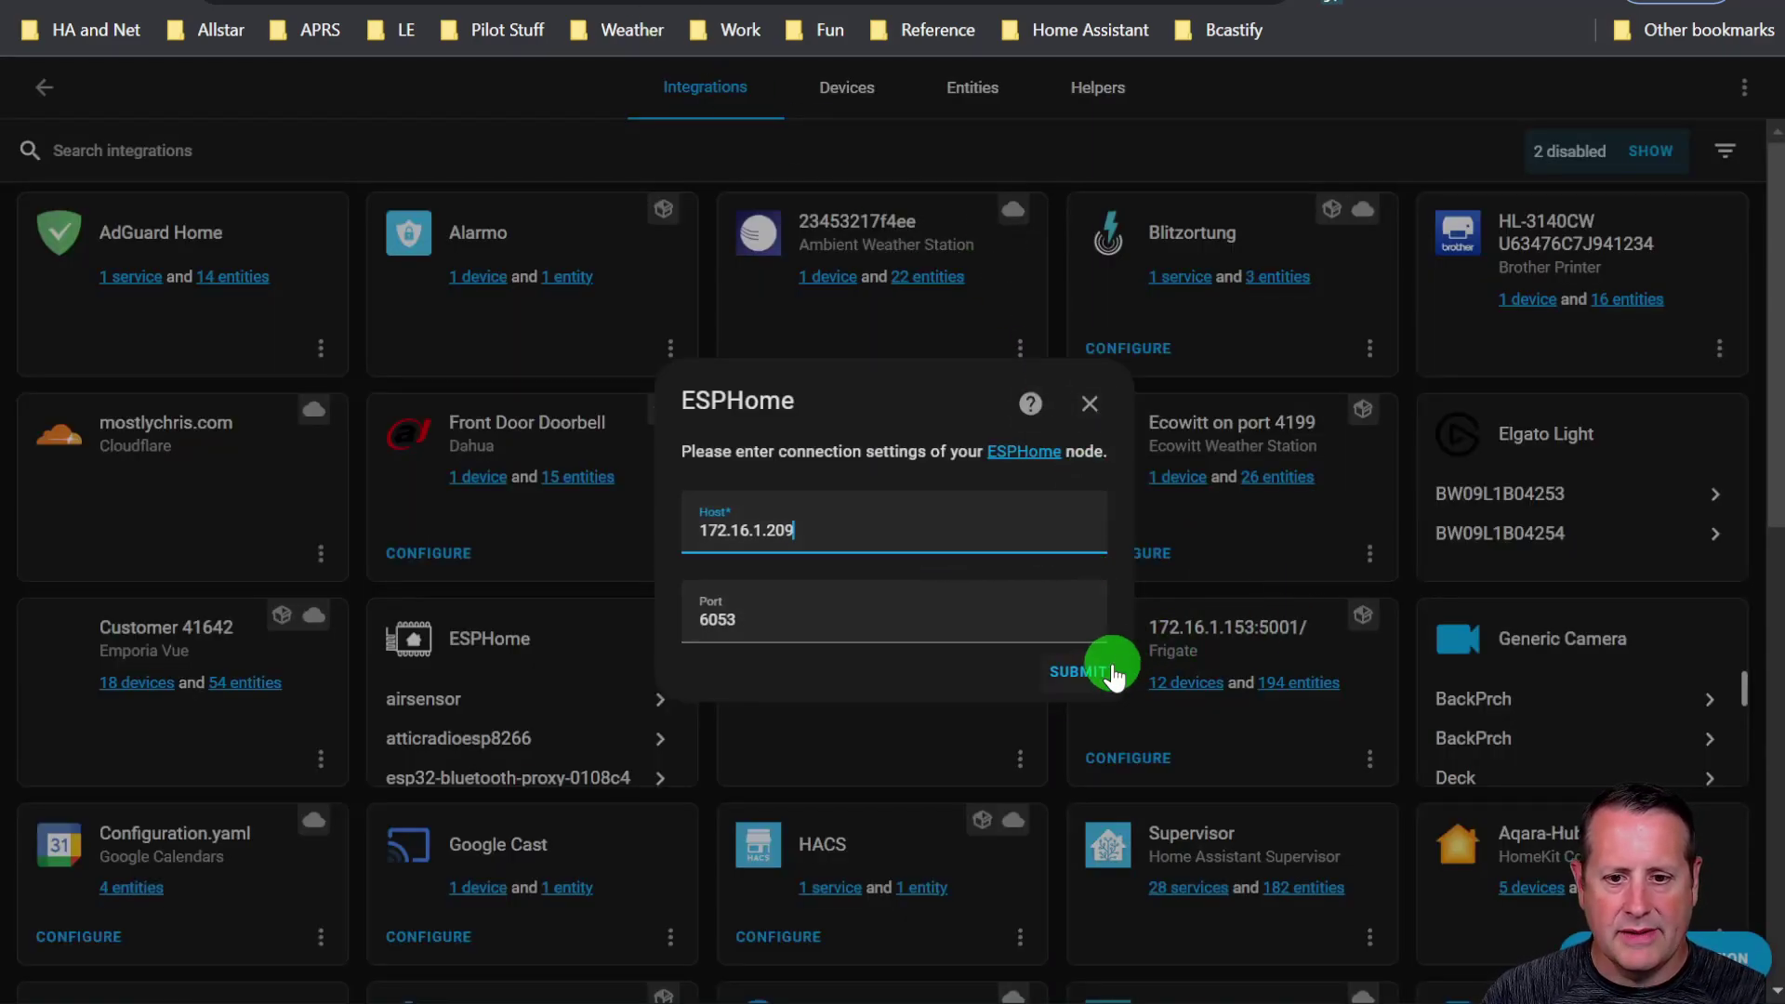
{"action": "left_click", "coordinate": [1076, 671]}
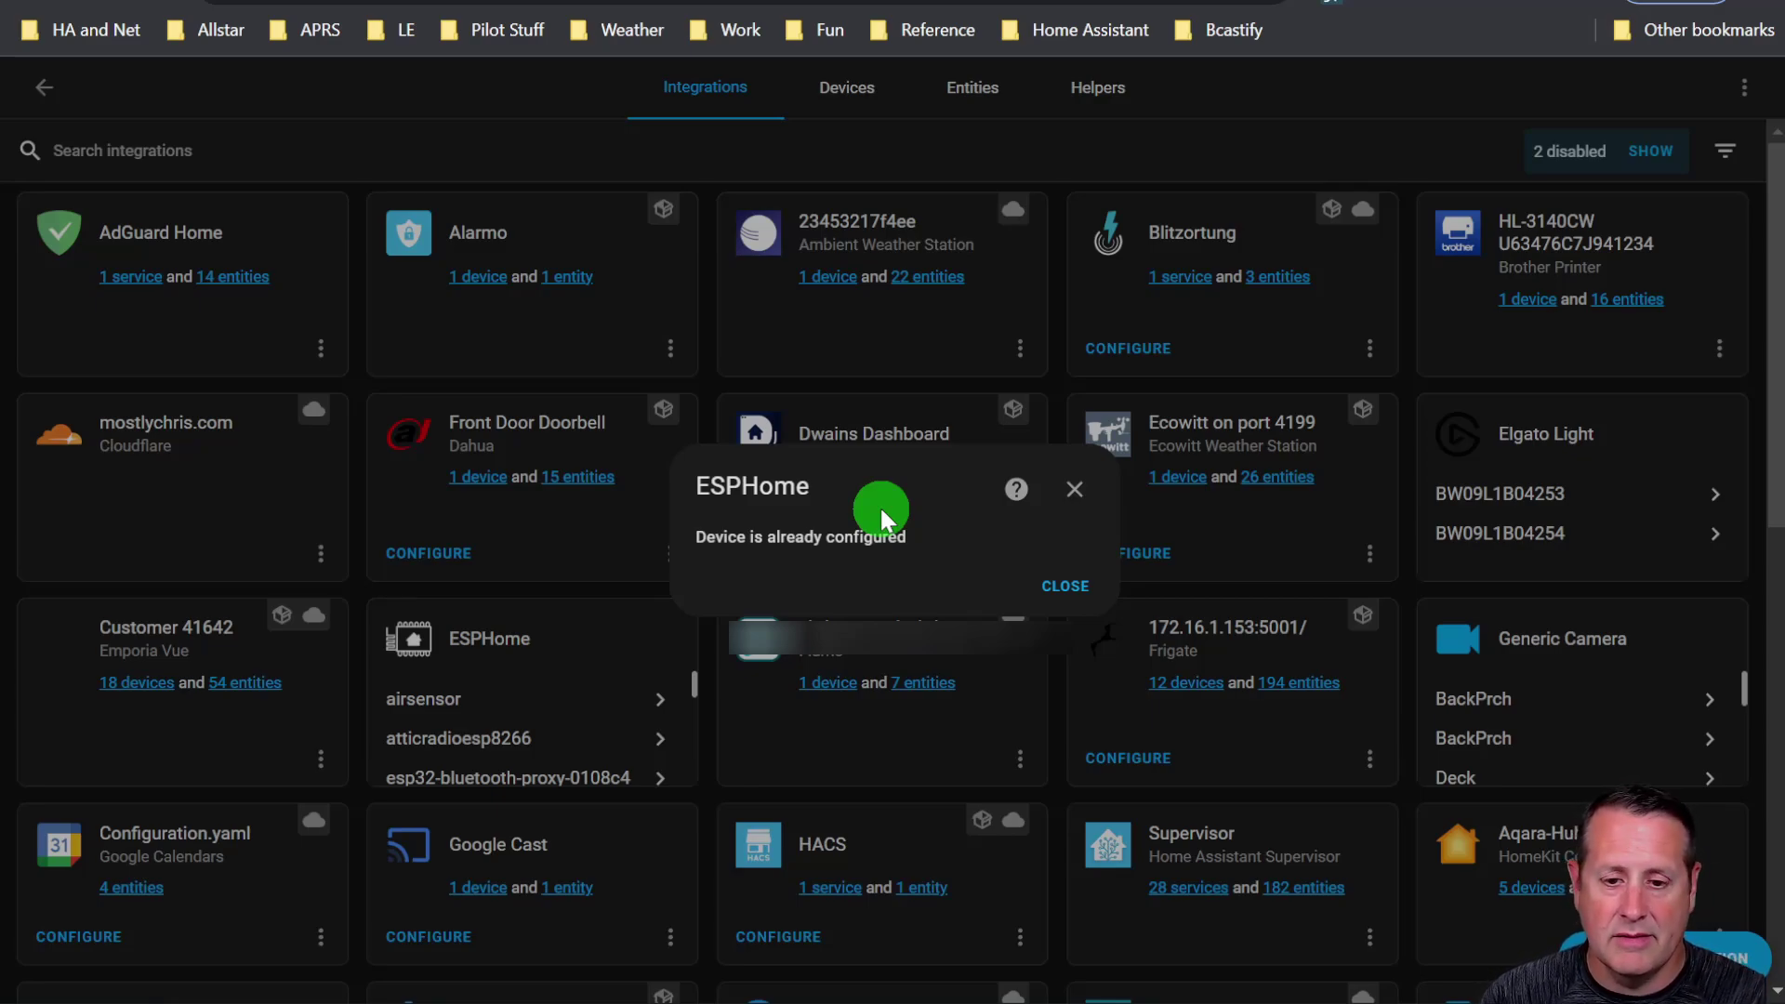
{"action": "left_click", "coordinate": [1032, 604]}
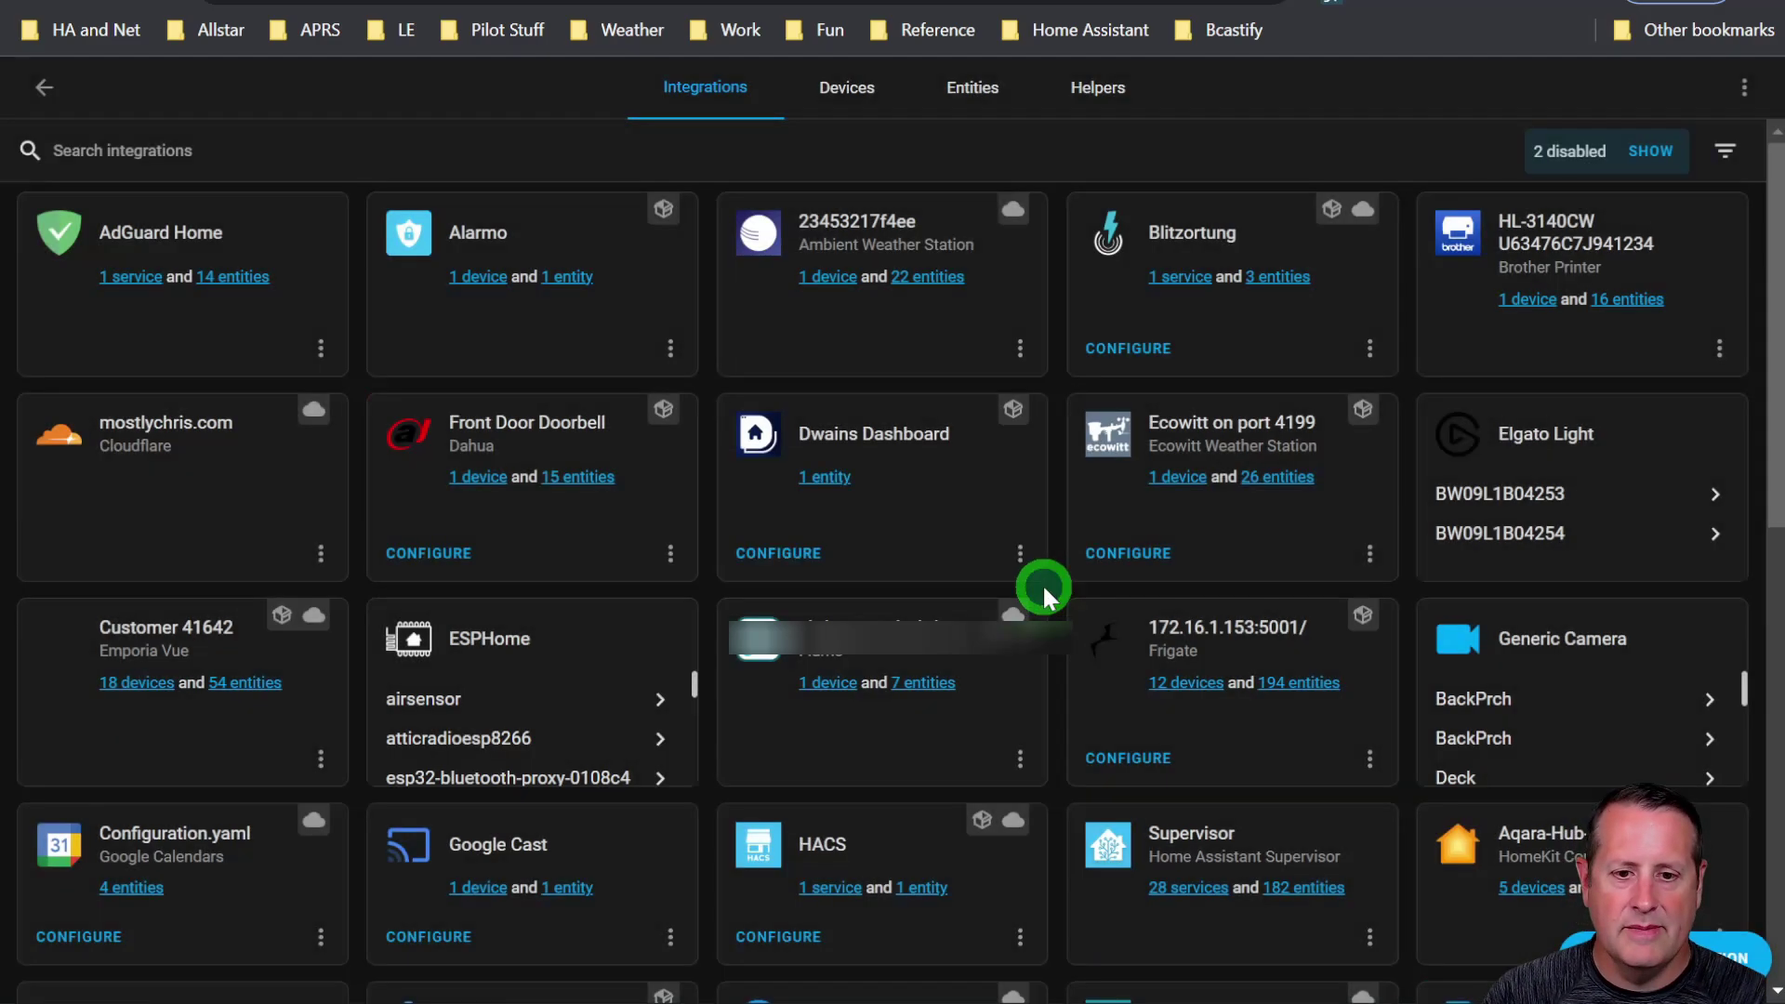
Step: Open the ESPHome dashboard from the sidebar, confirming the proxy's IP in the UniFi client list
{"action": "left_click", "coordinate": [44, 87]}
{"action": "left_click", "coordinate": [31, 93]}
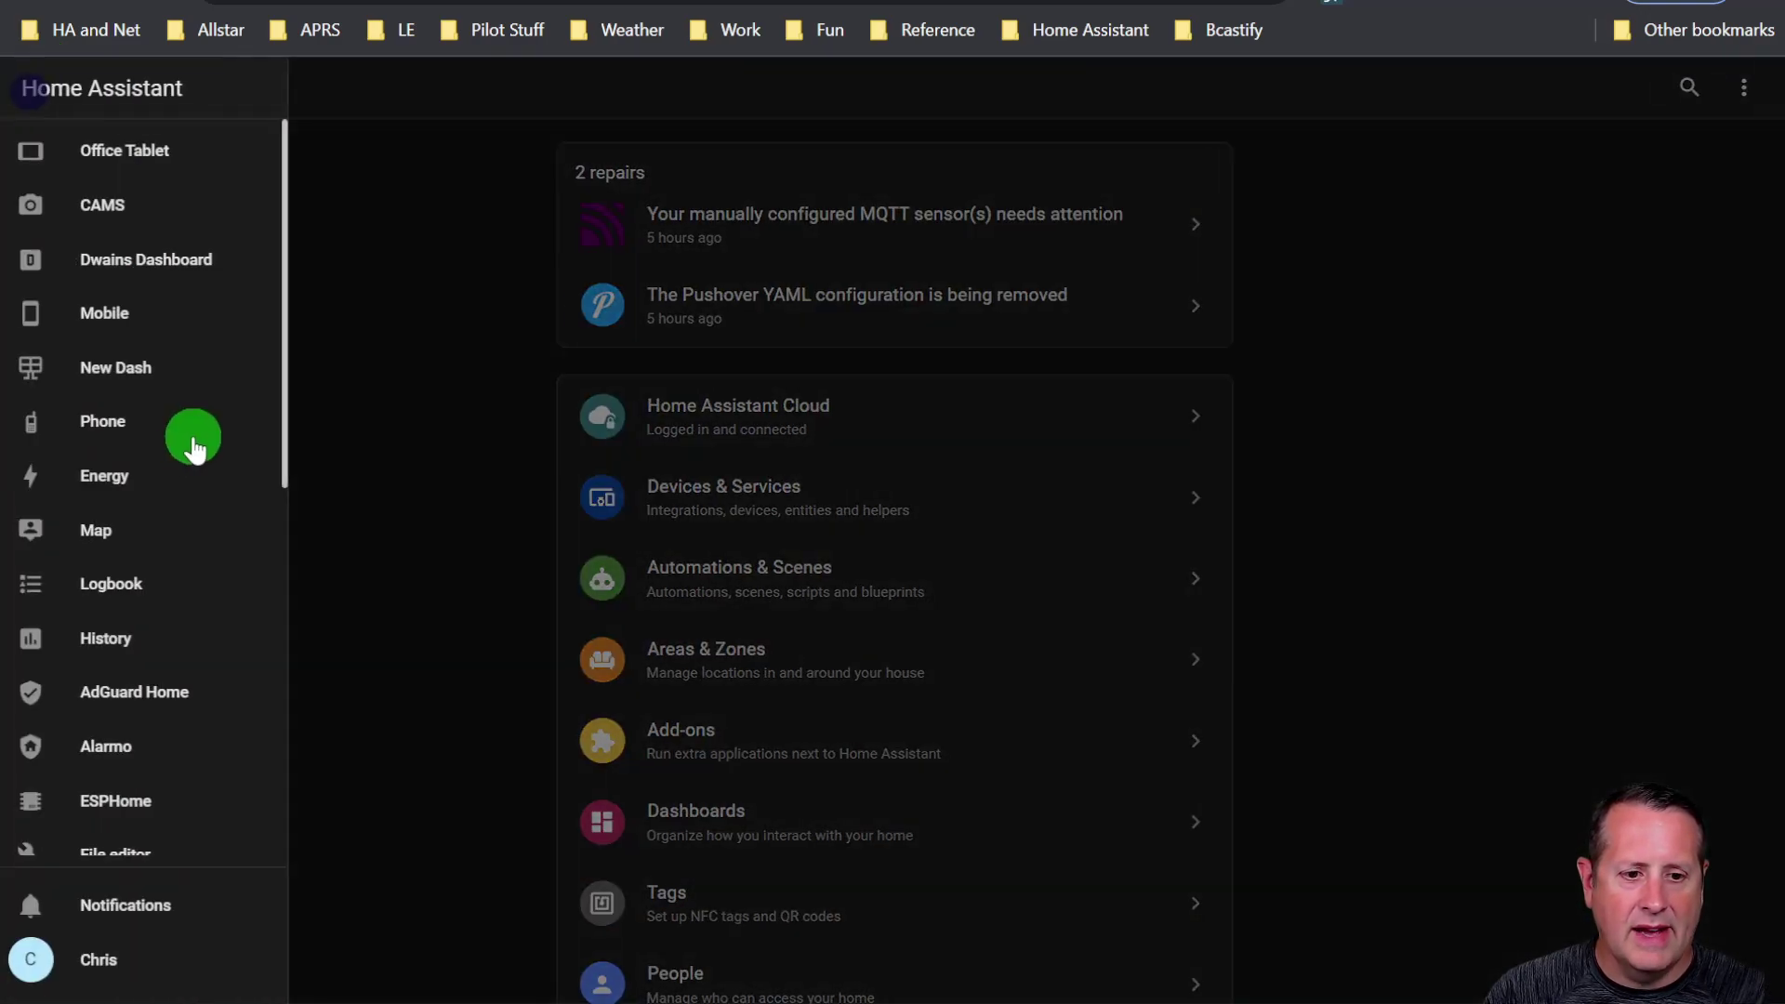
{"action": "scroll", "coordinate": [187, 436], "scroll_direction": "down", "scroll_amount": 3}
{"action": "left_click", "coordinate": [123, 378]}
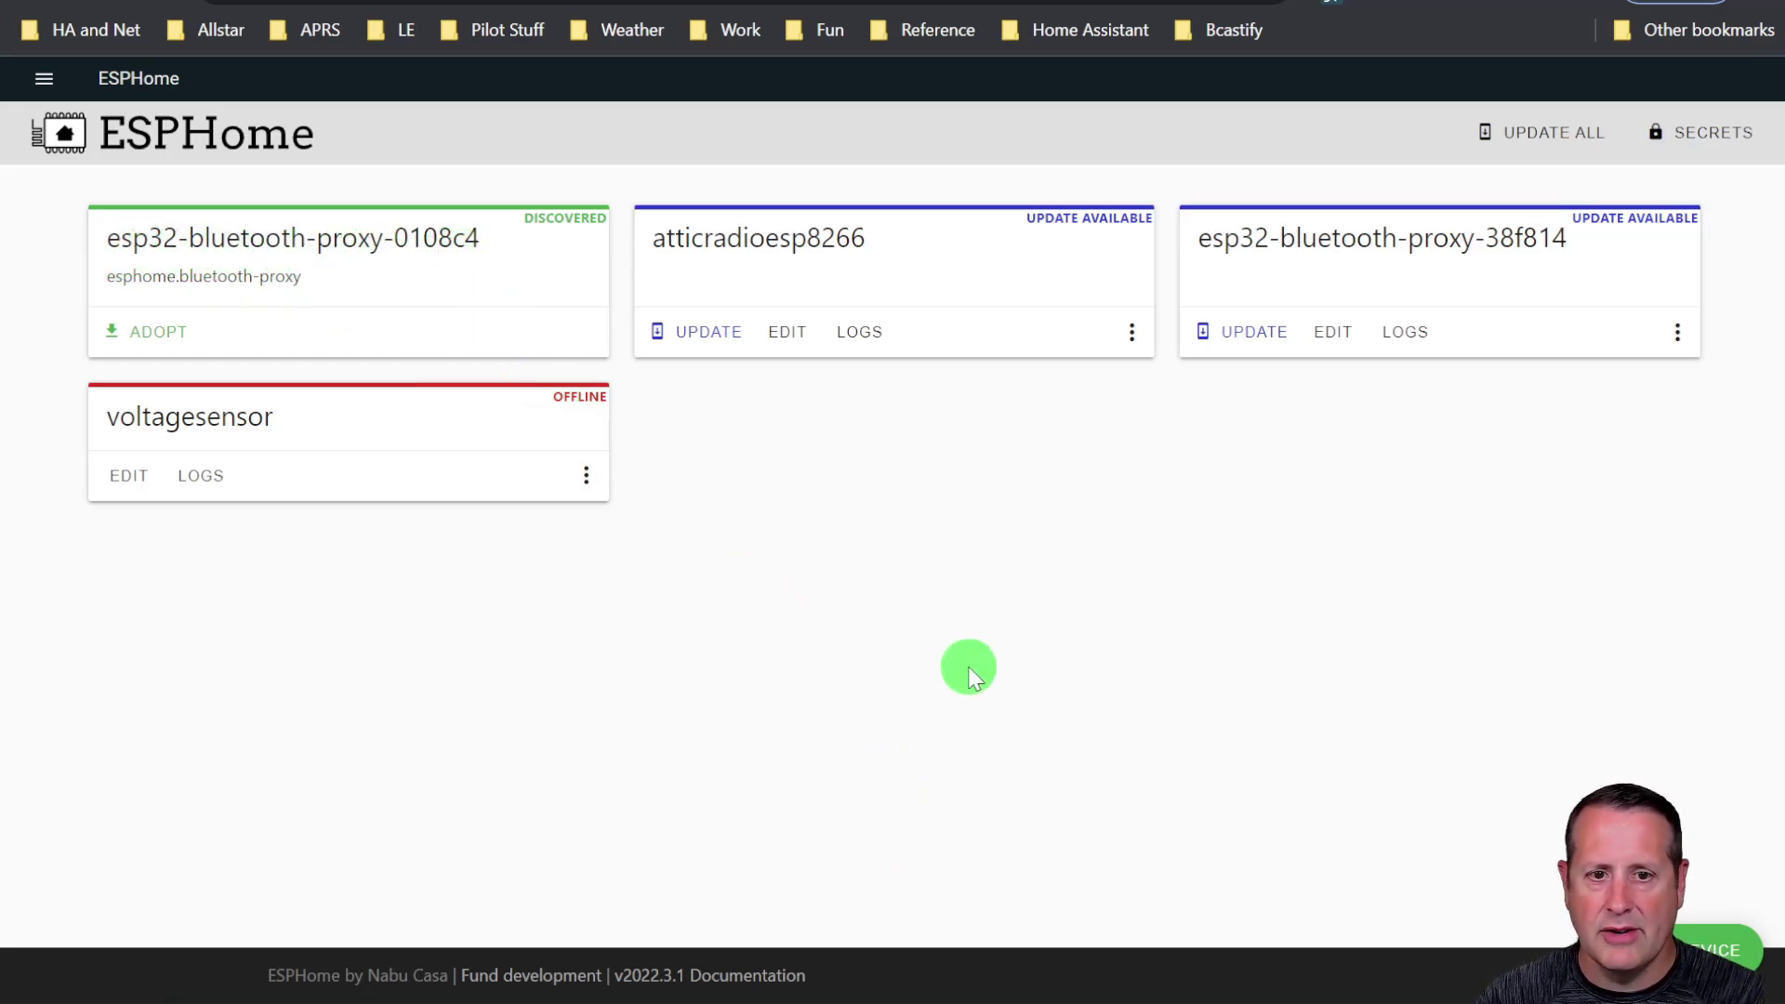
{"action": "left_click", "coordinate": [1144, 5]}
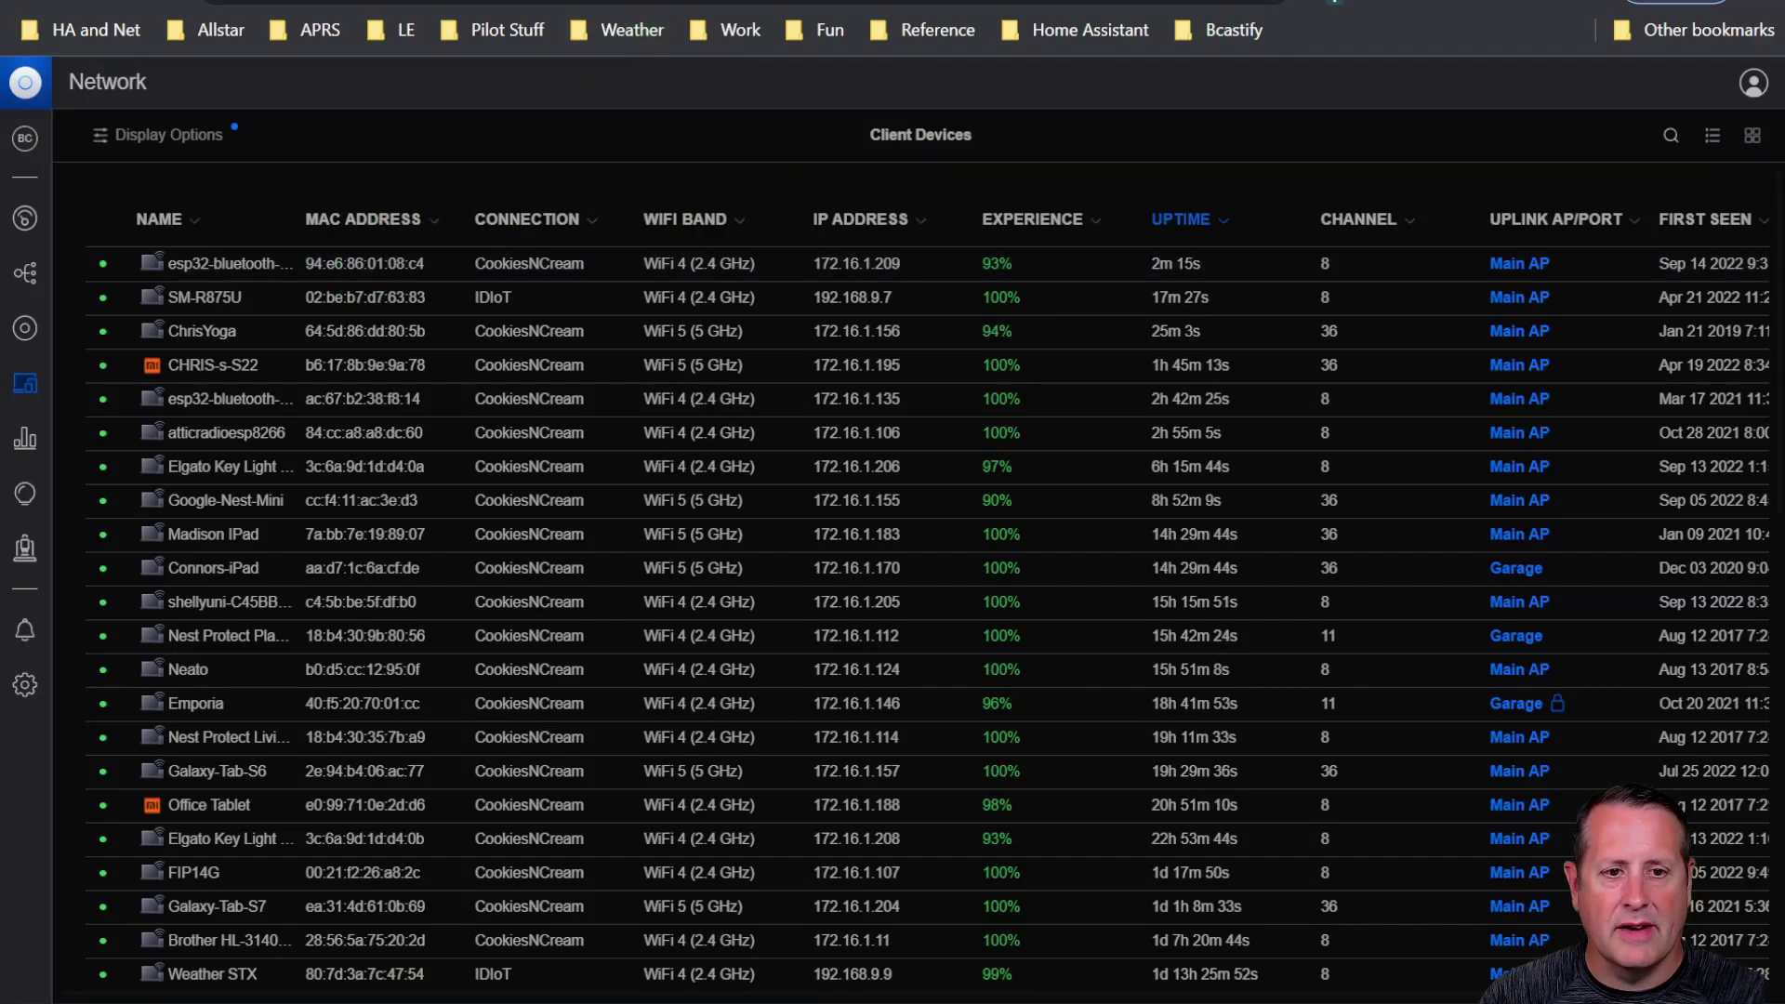
{"action": "left_click", "coordinate": [444, 5]}
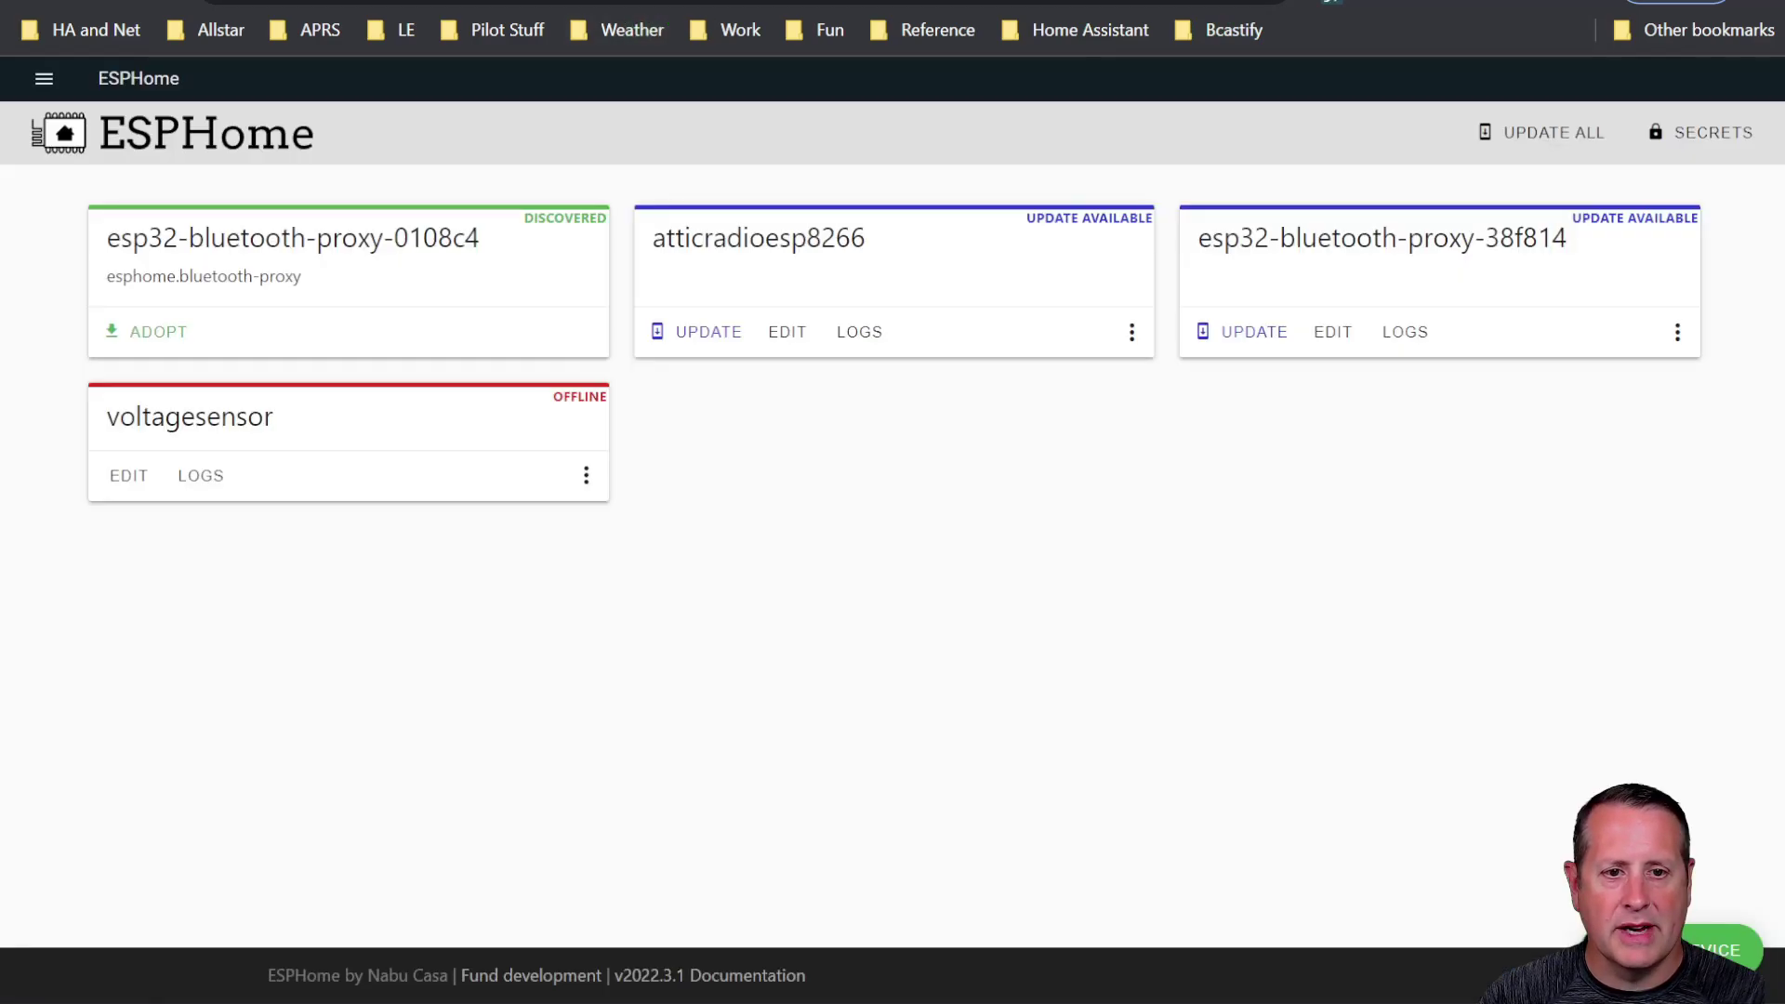
Step: Adopt esp32-bluetooth-proxy-0108c4, confirm the adoption, and install the created configuration
{"action": "left_click", "coordinate": [139, 350]}
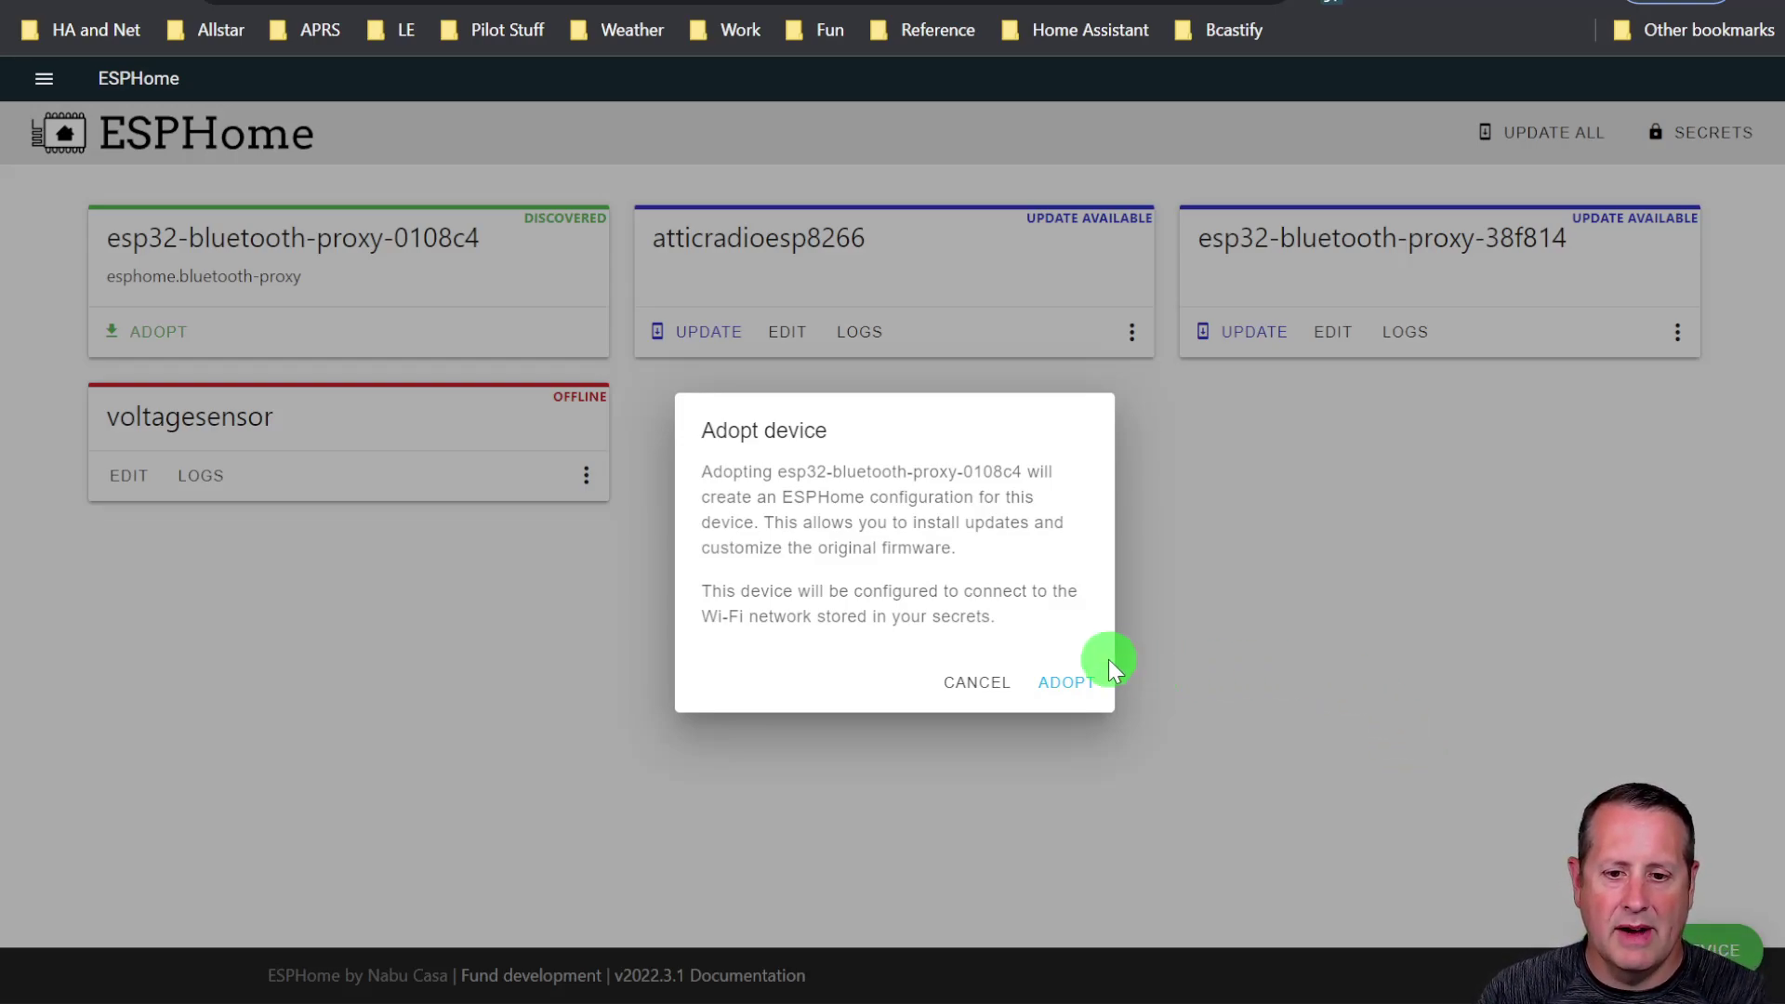
{"action": "left_click", "coordinate": [1066, 680]}
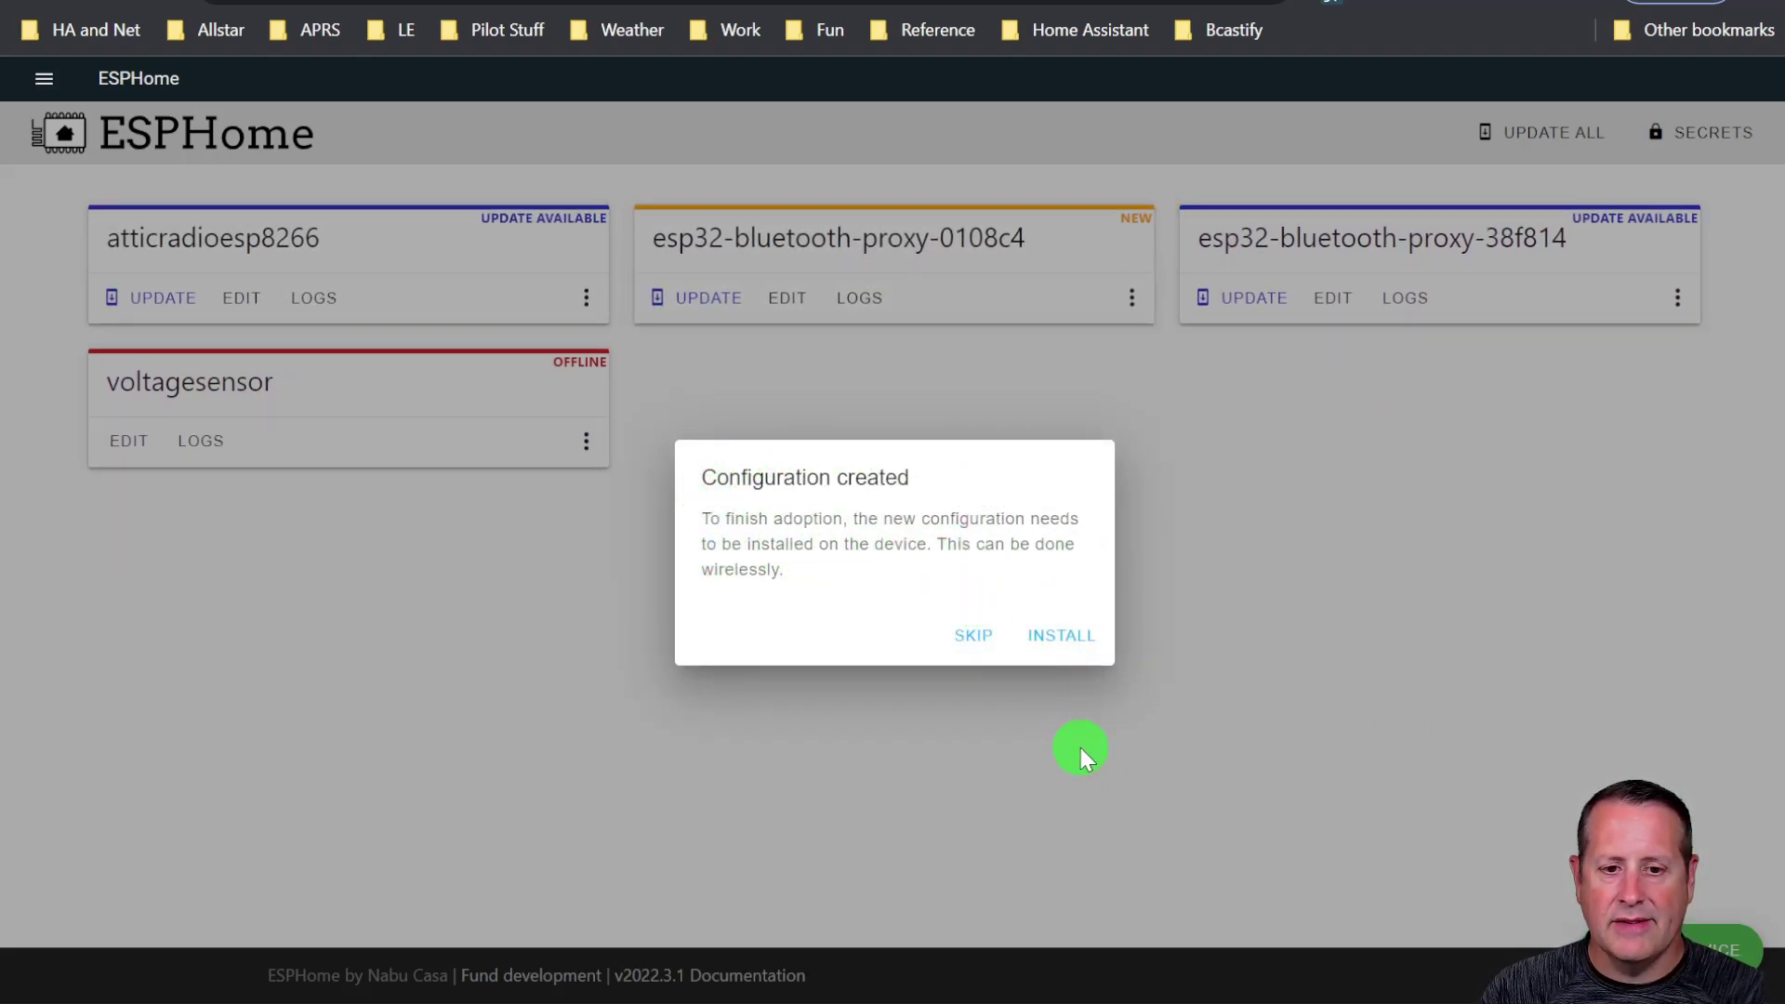
{"action": "left_click", "coordinate": [1081, 640]}
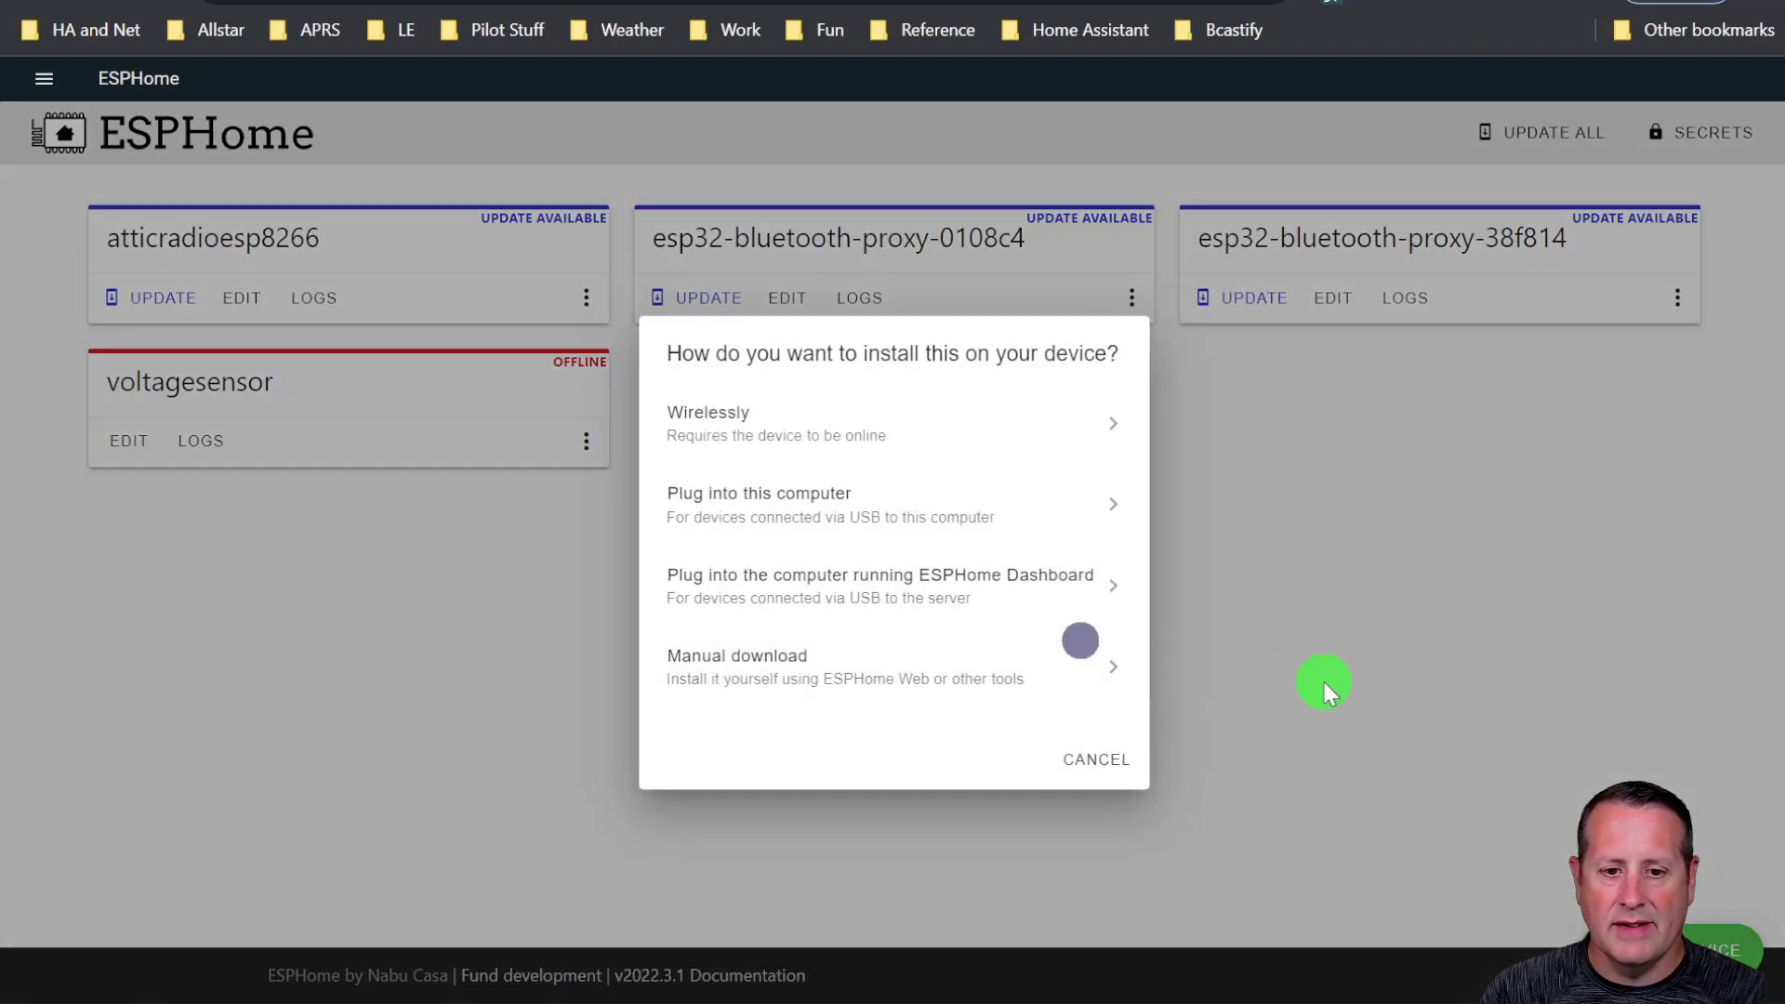
Step: Install the configuration wirelessly and close the log once the upload succeeds
{"action": "left_click", "coordinate": [901, 457]}
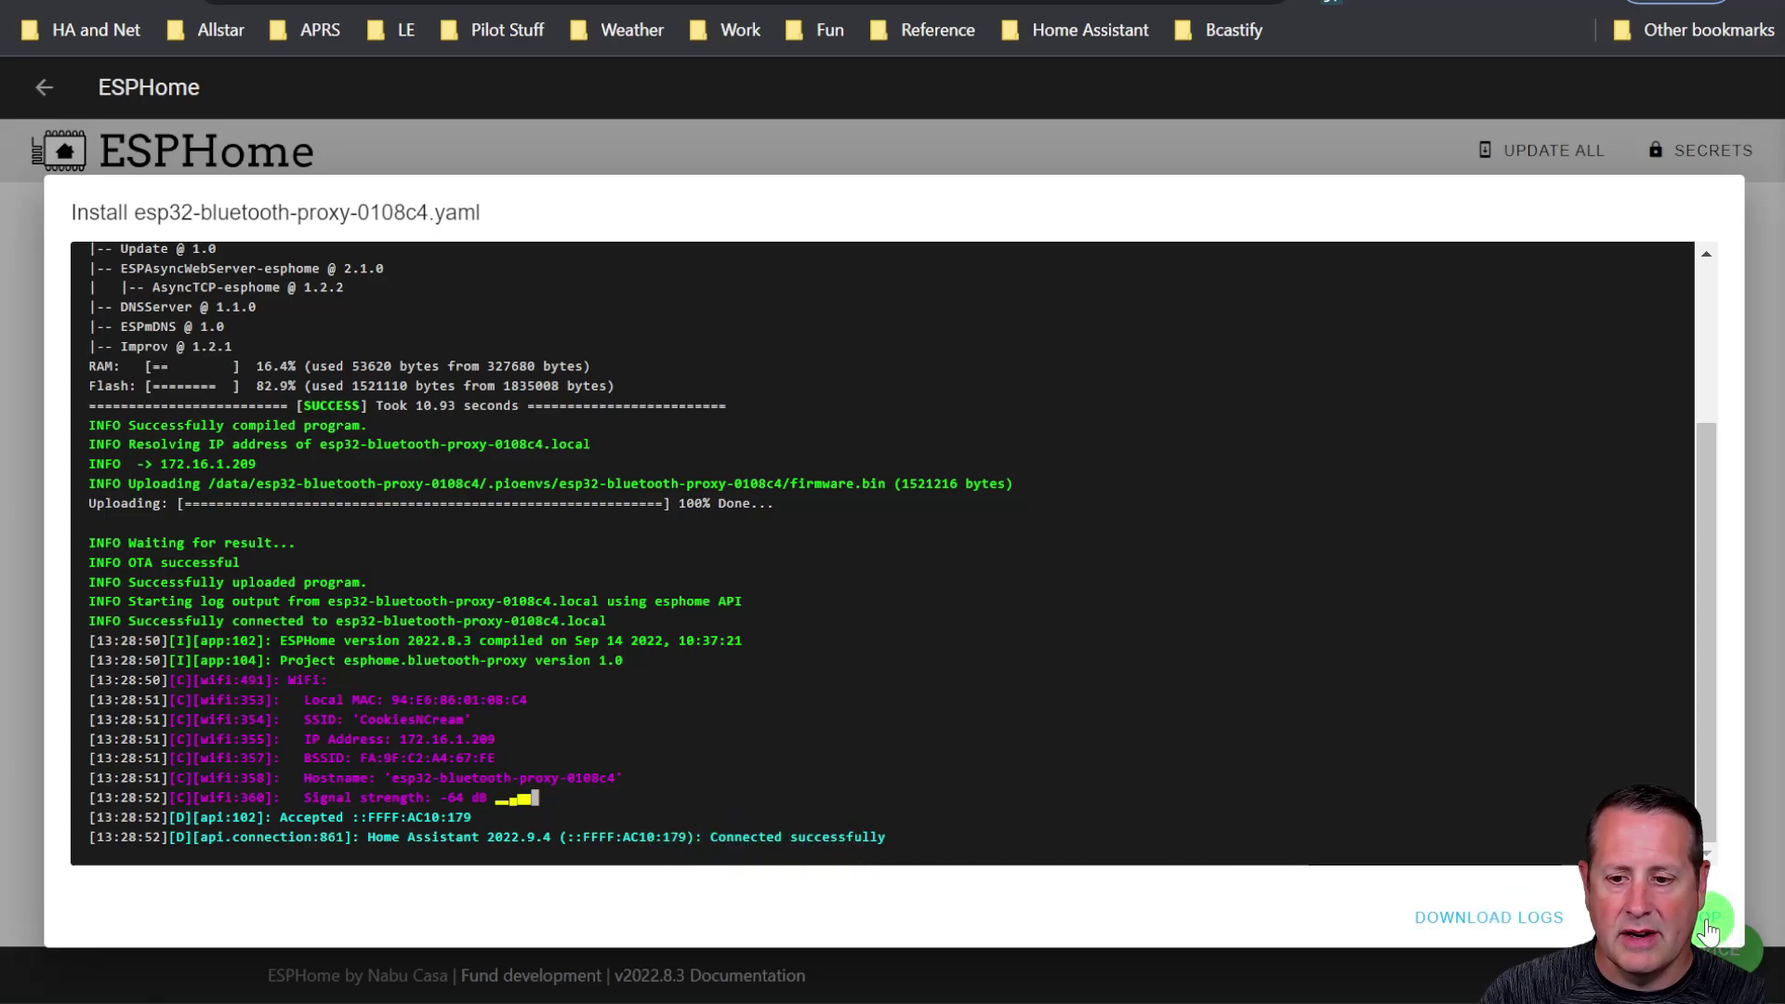
{"action": "left_click", "coordinate": [1718, 948]}
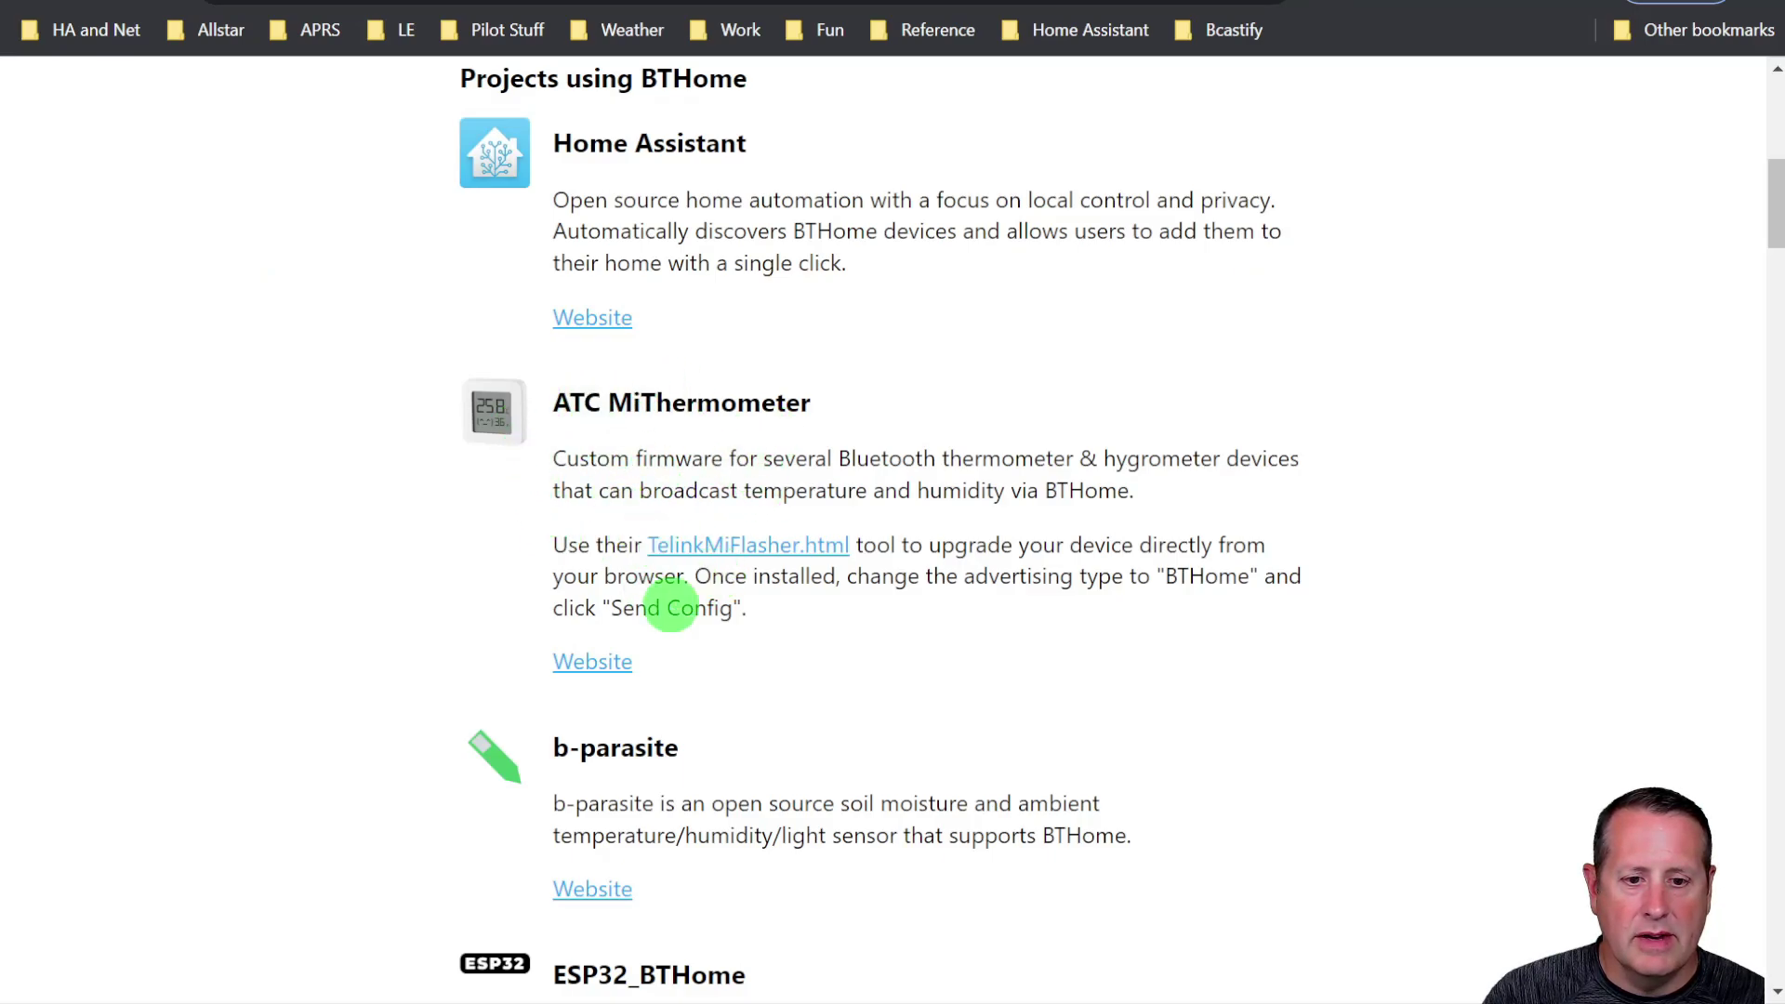
Step: Browse the ATC MiThermometer README for supported Xiaomi thermometers, then return to the ESPHome dashboard
{"action": "left_click", "coordinate": [581, 665]}
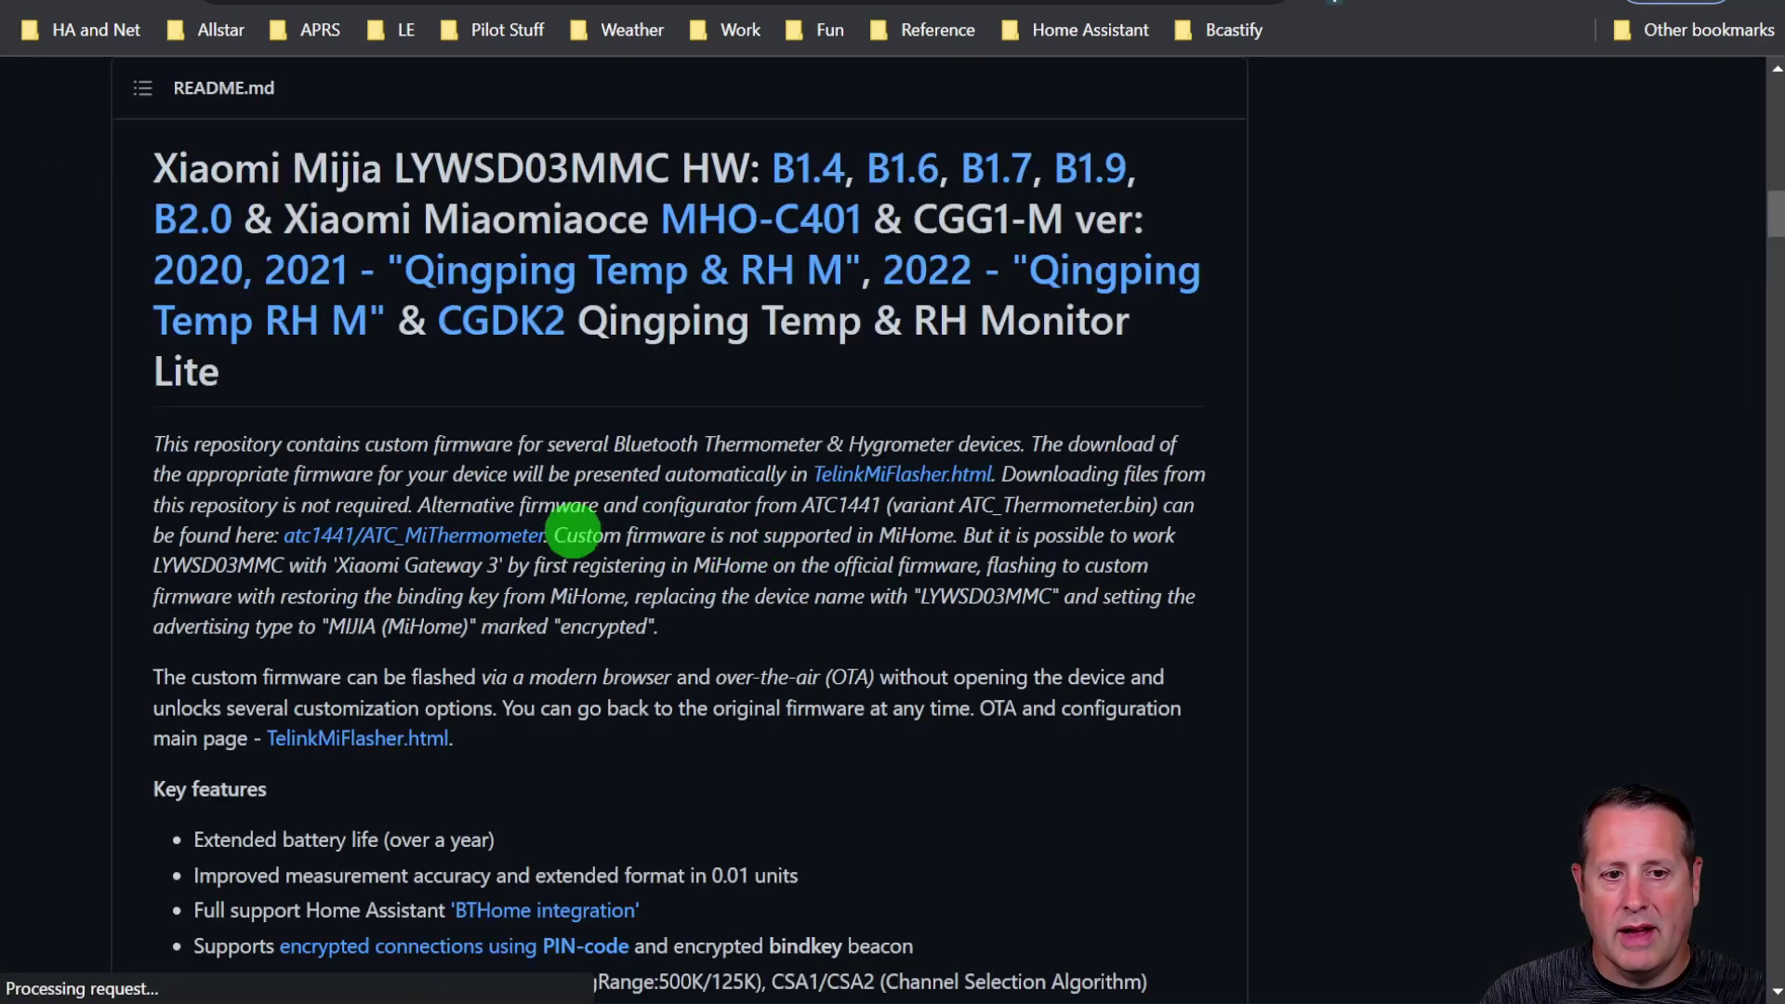
{"action": "scroll", "coordinate": [521, 558], "scroll_direction": "down", "scroll_amount": 10}
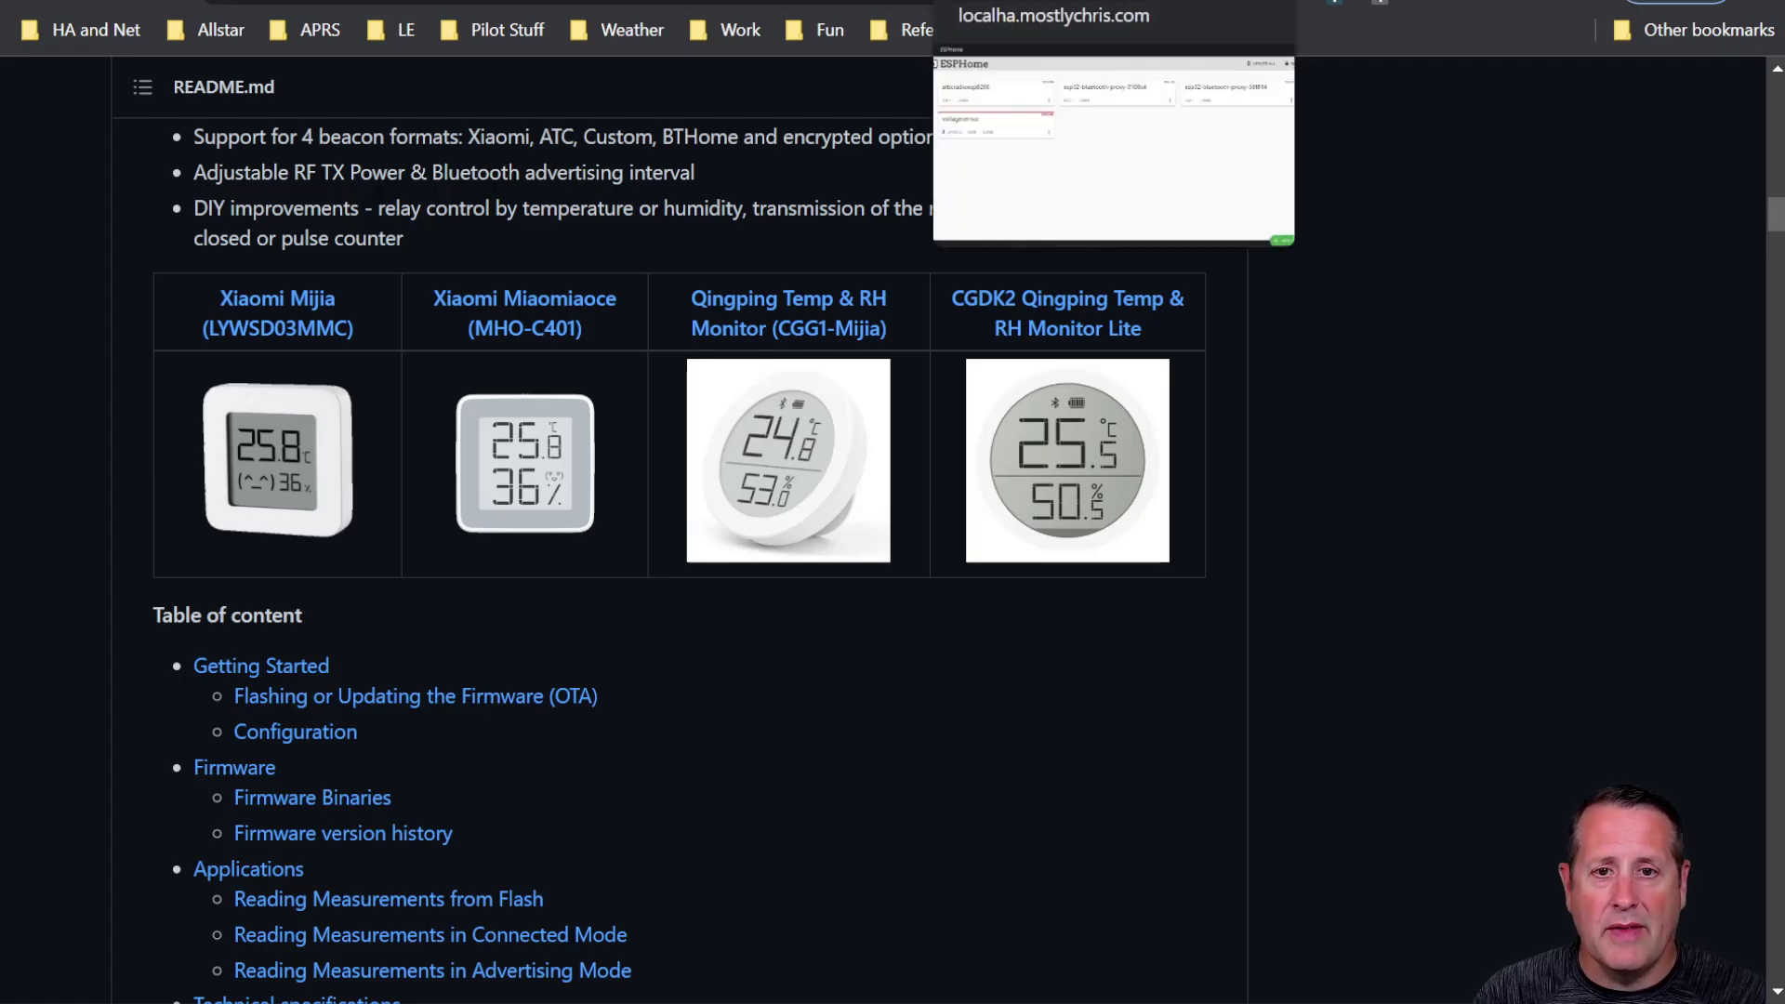
{"action": "left_click", "coordinate": [1069, 2]}
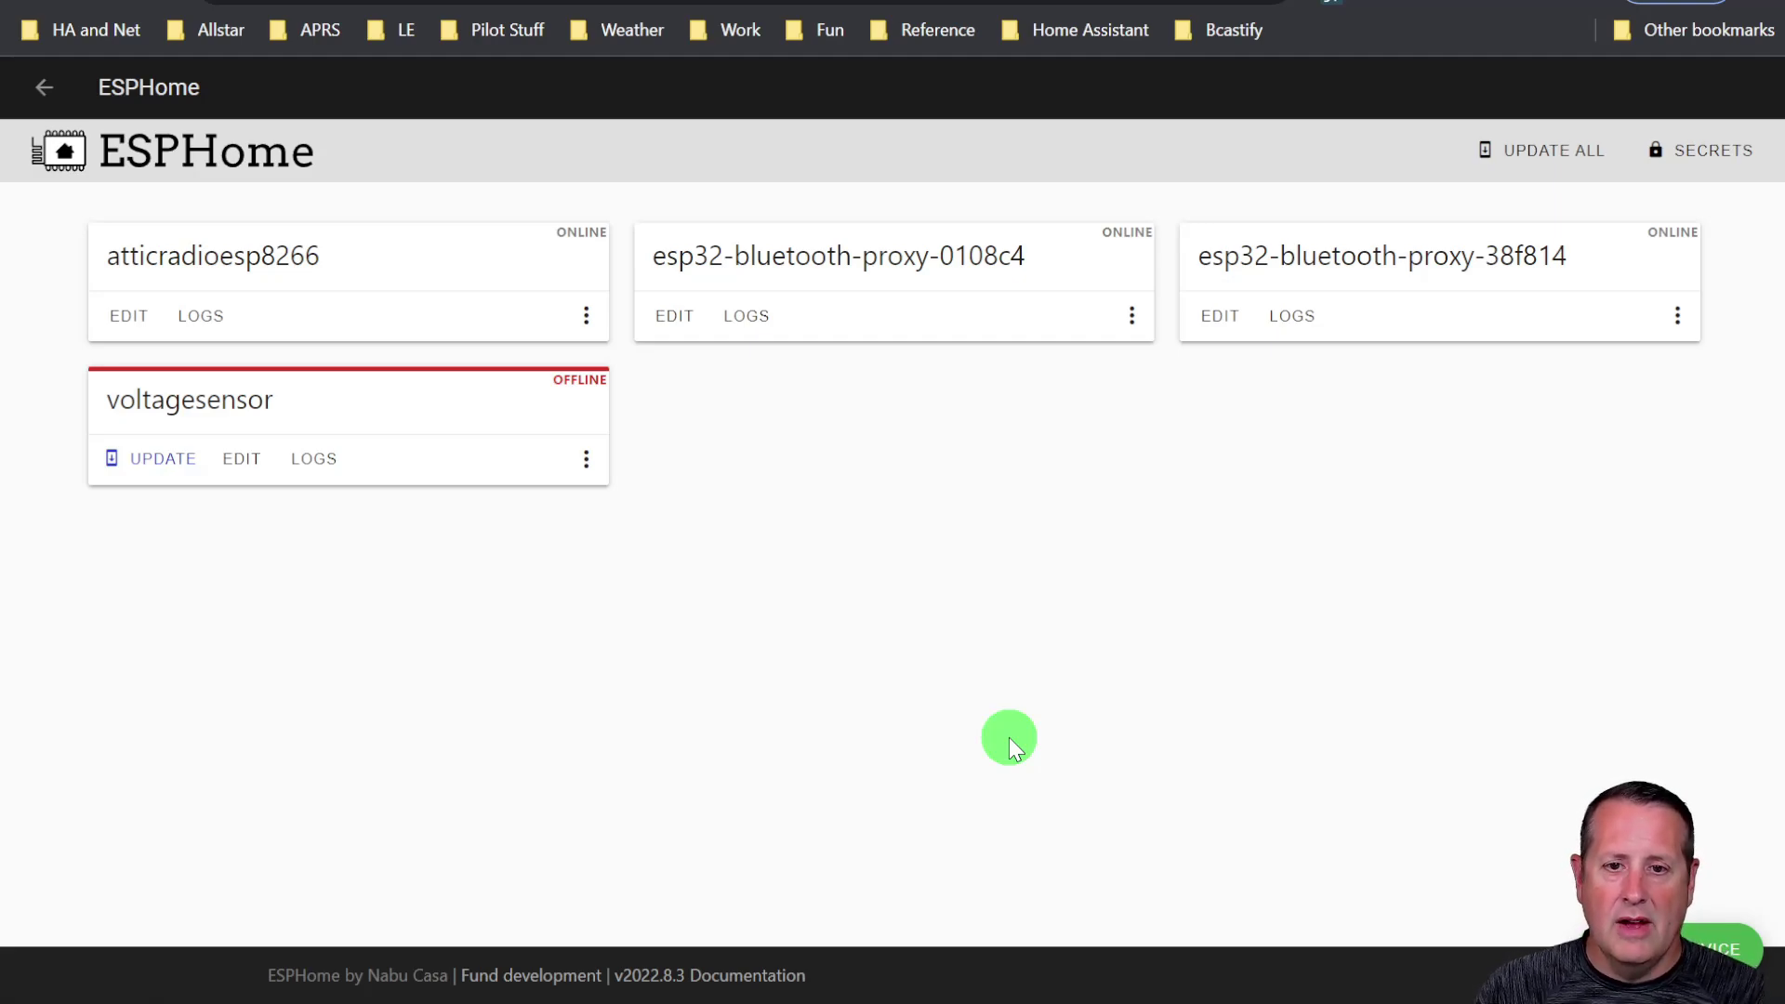
{"action": "left_click", "coordinate": [418, 2]}
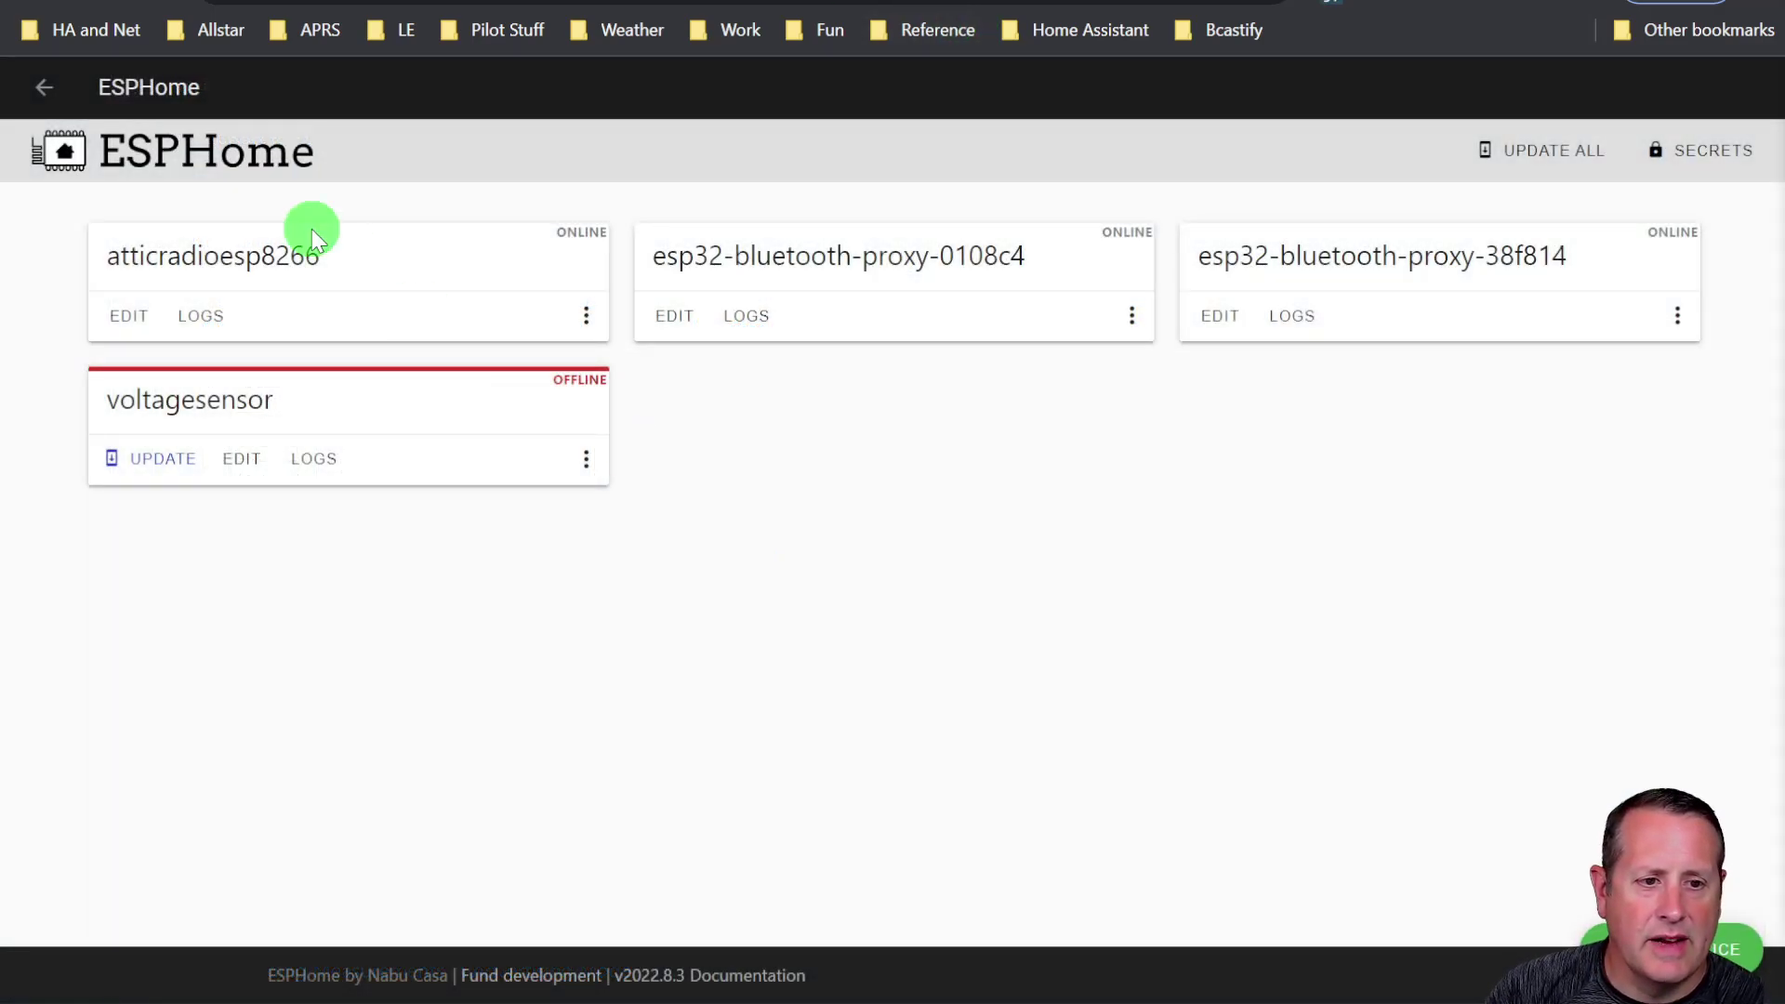
{"action": "left_click", "coordinate": [43, 87]}
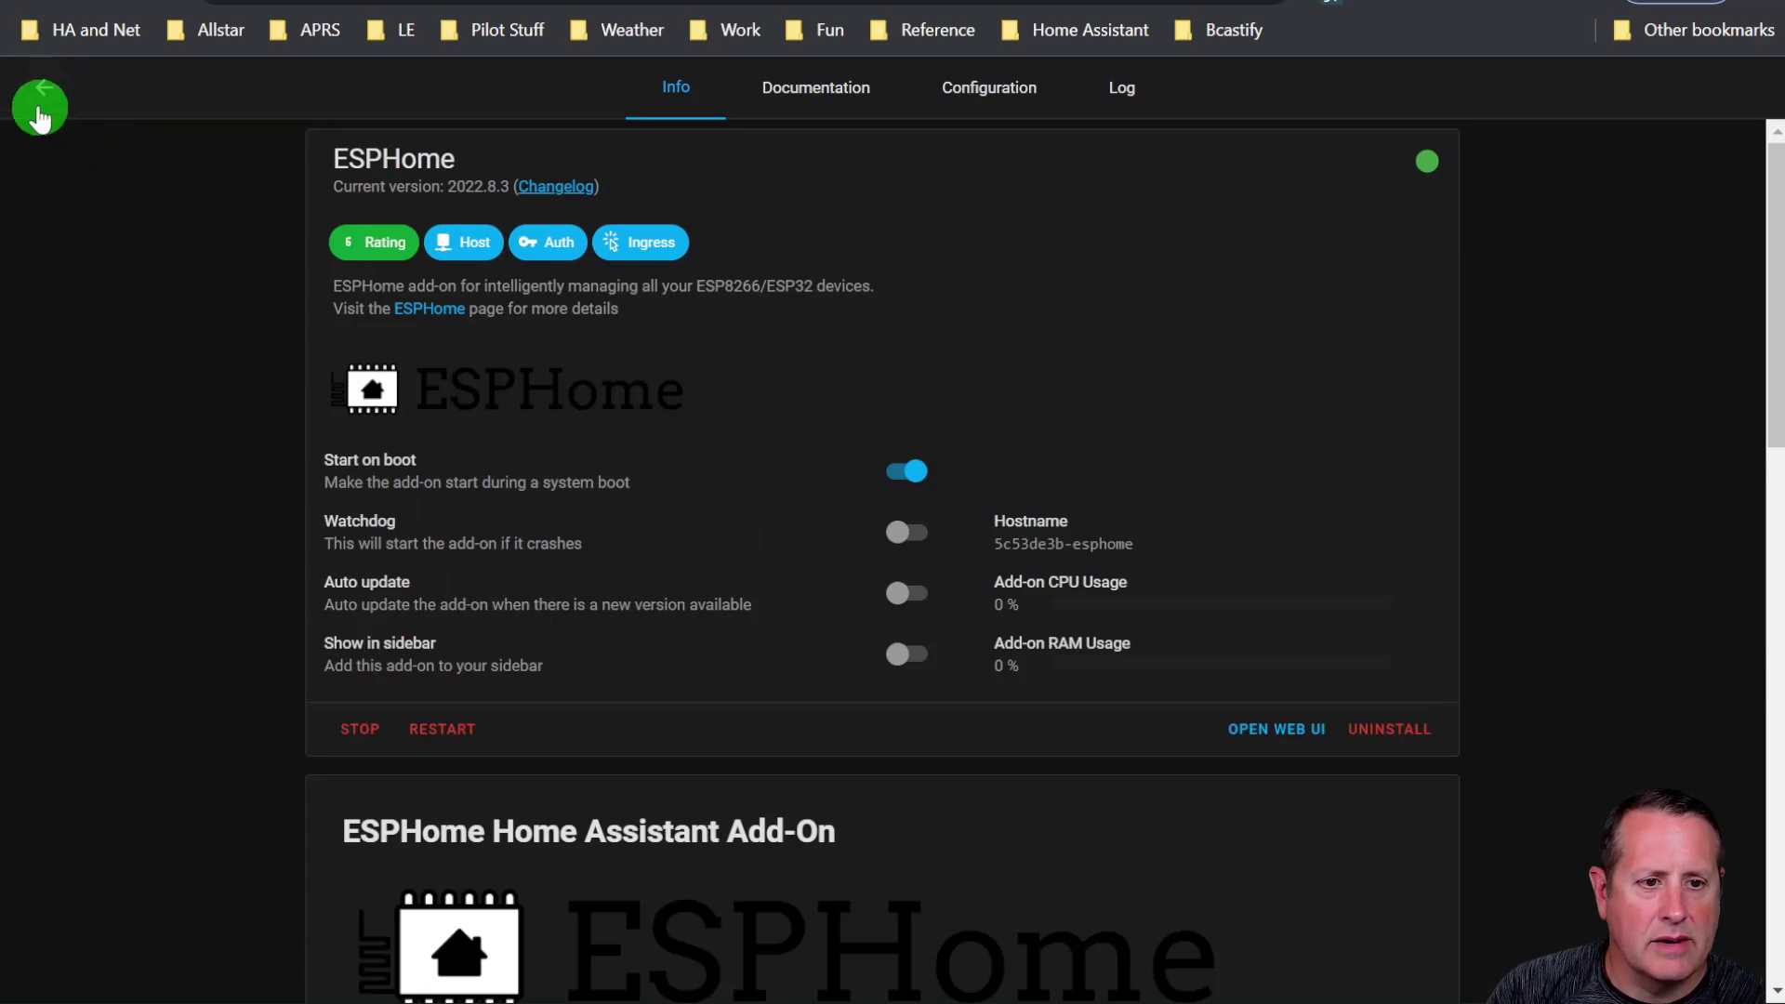
Step: Return to the ESPHome dashboard and check the notifications from the sidebar
{"action": "left_click", "coordinate": [37, 110]}
{"action": "left_click", "coordinate": [51, 91]}
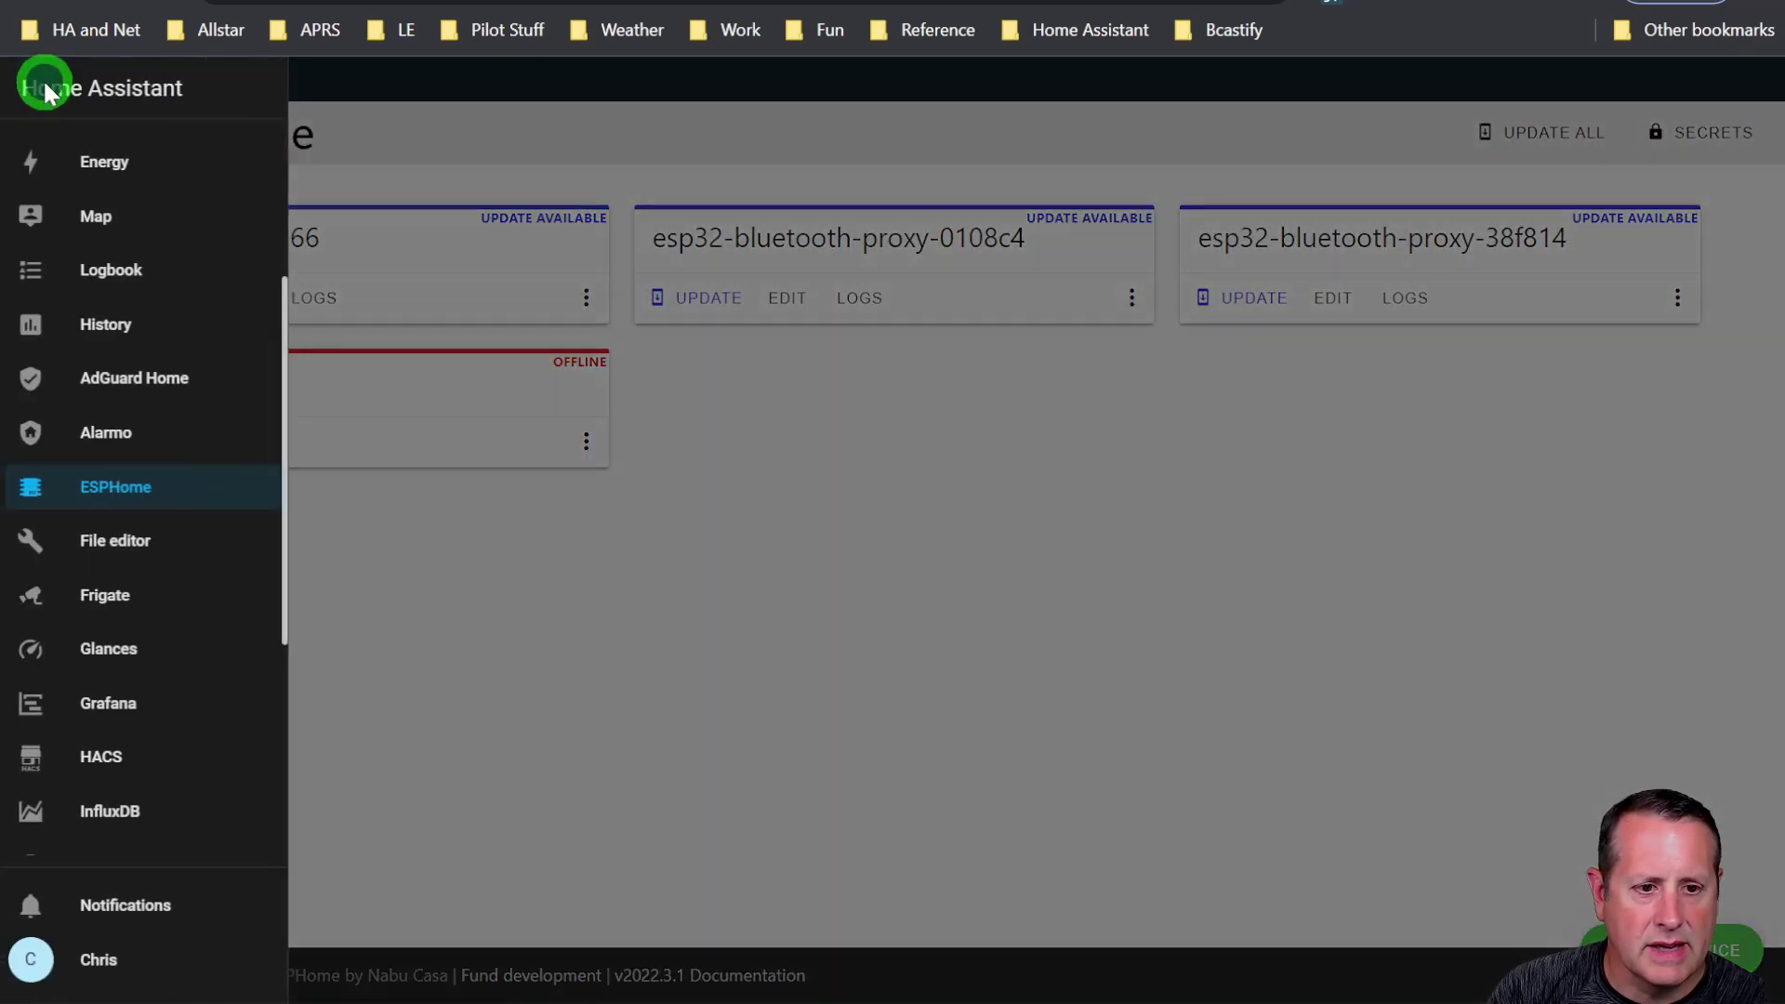
{"action": "scroll", "coordinate": [84, 621], "scroll_direction": "down", "scroll_amount": 5}
{"action": "left_click", "coordinate": [191, 952]}
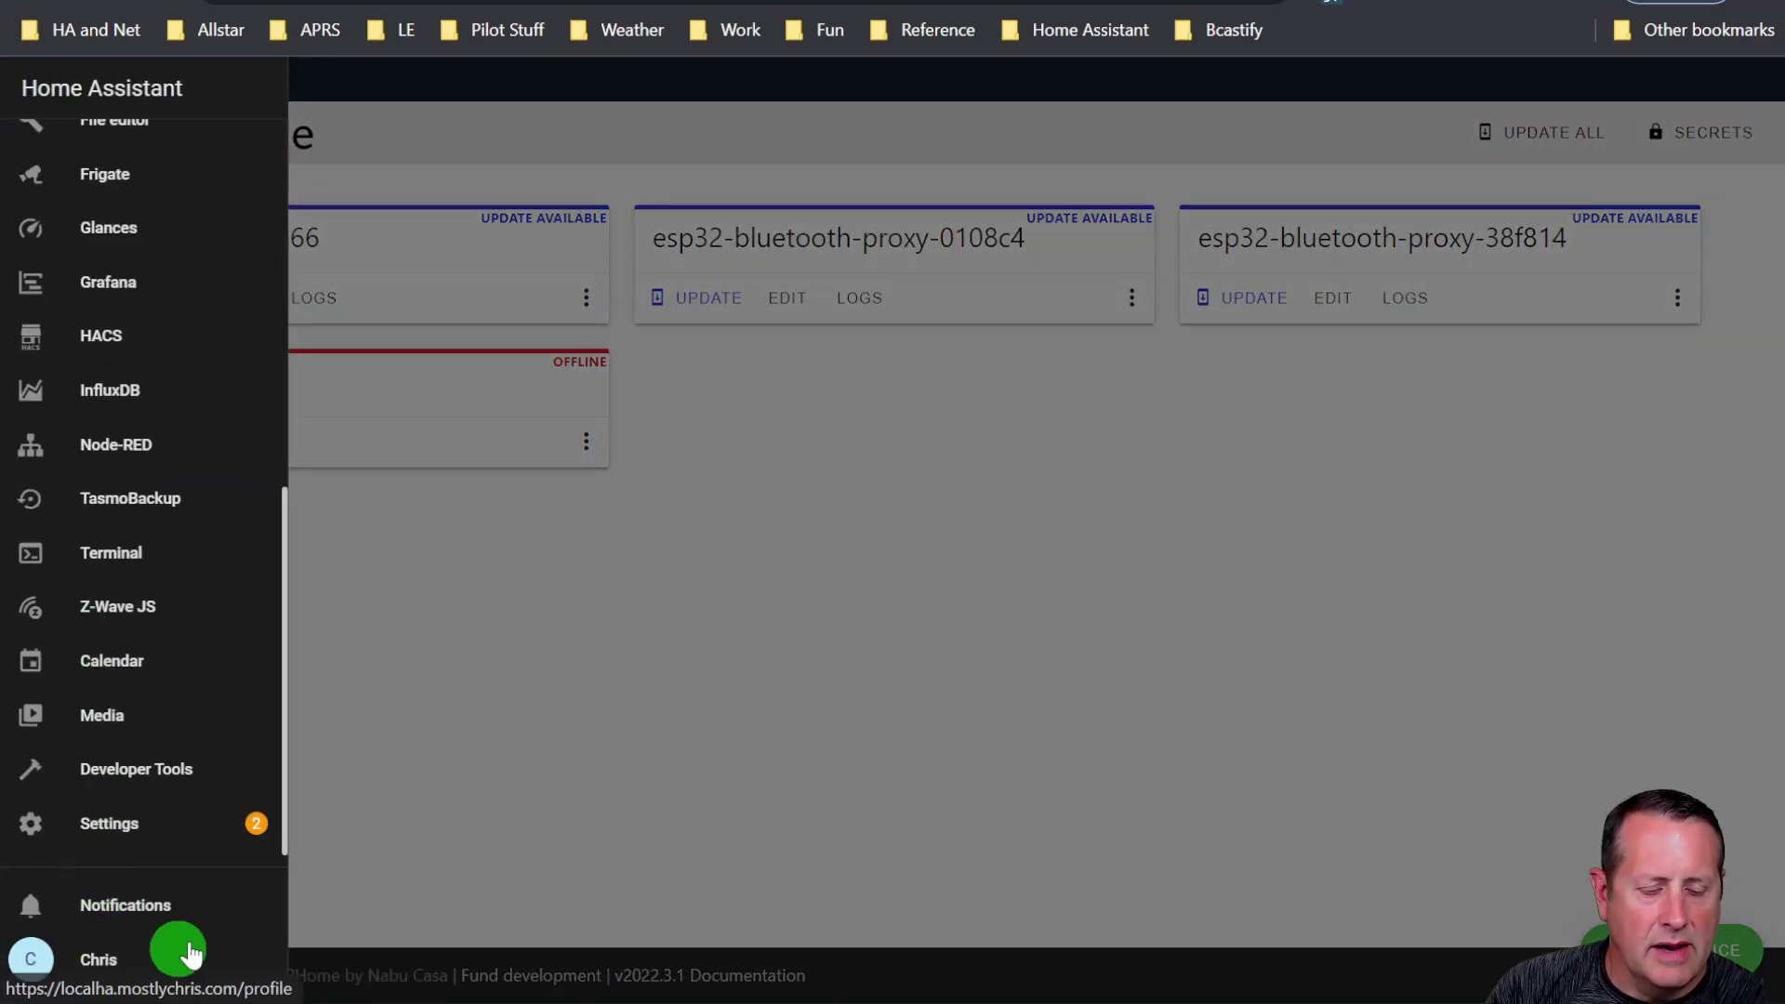
{"action": "left_click", "coordinate": [125, 906]}
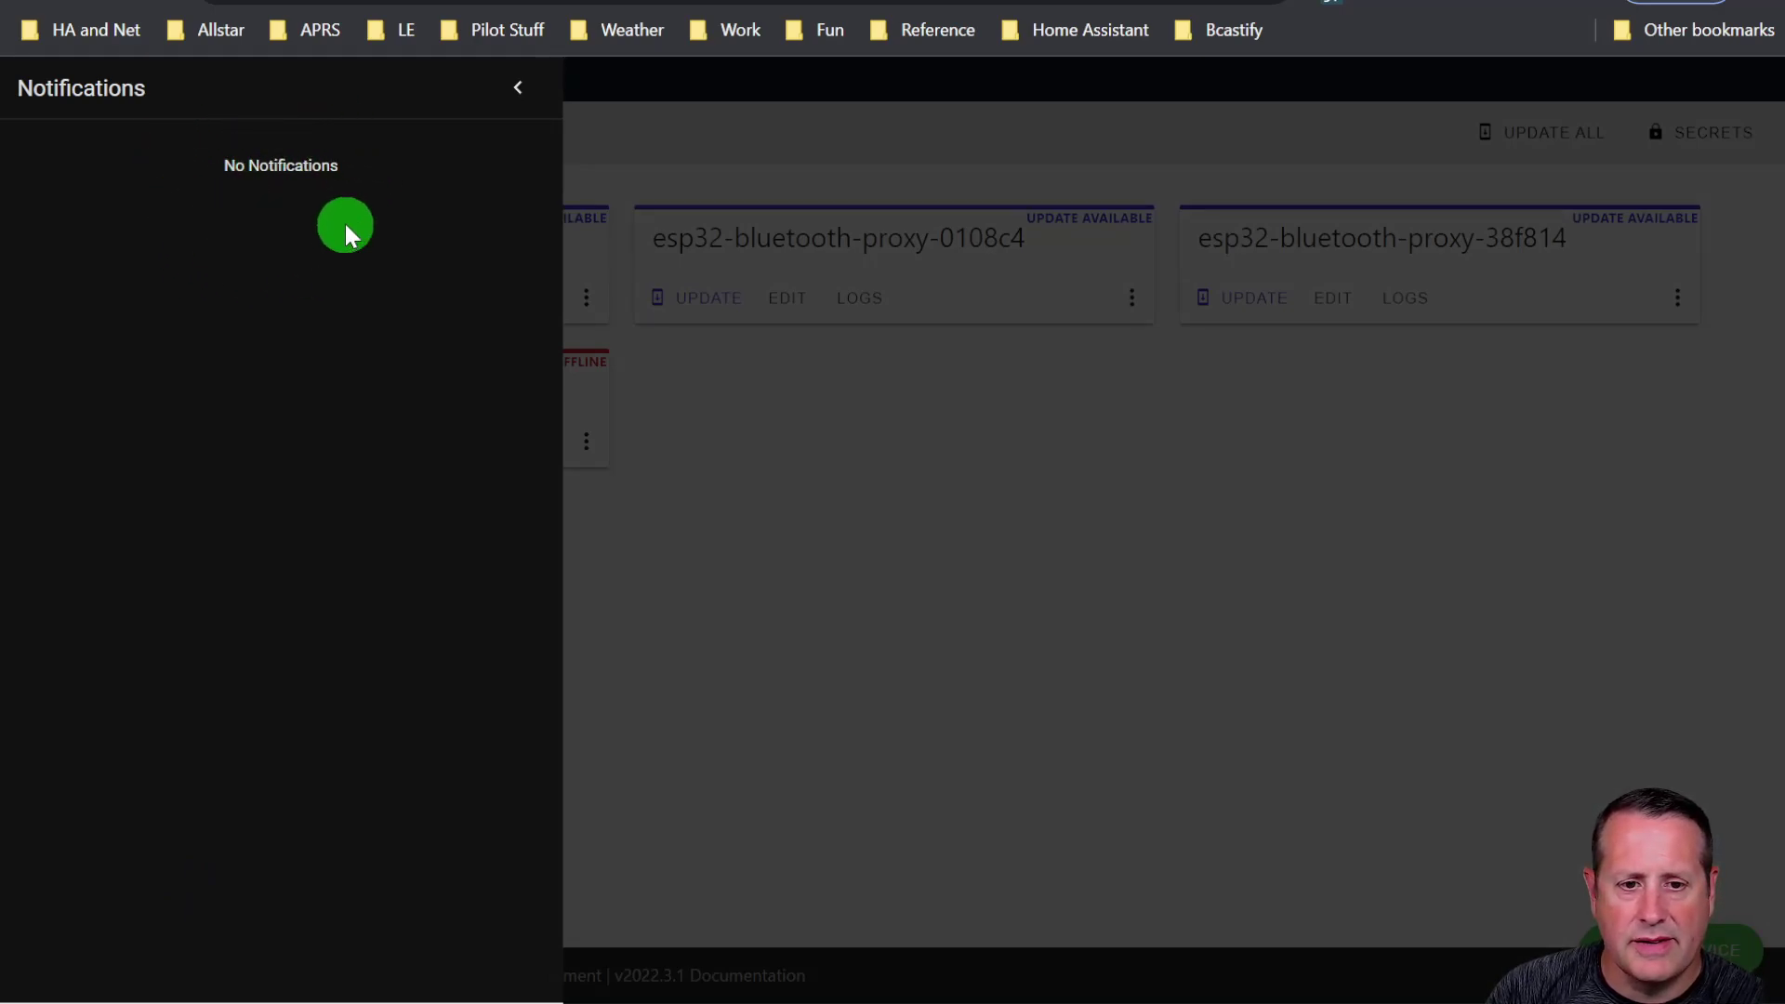
{"action": "left_click", "coordinate": [523, 103]}
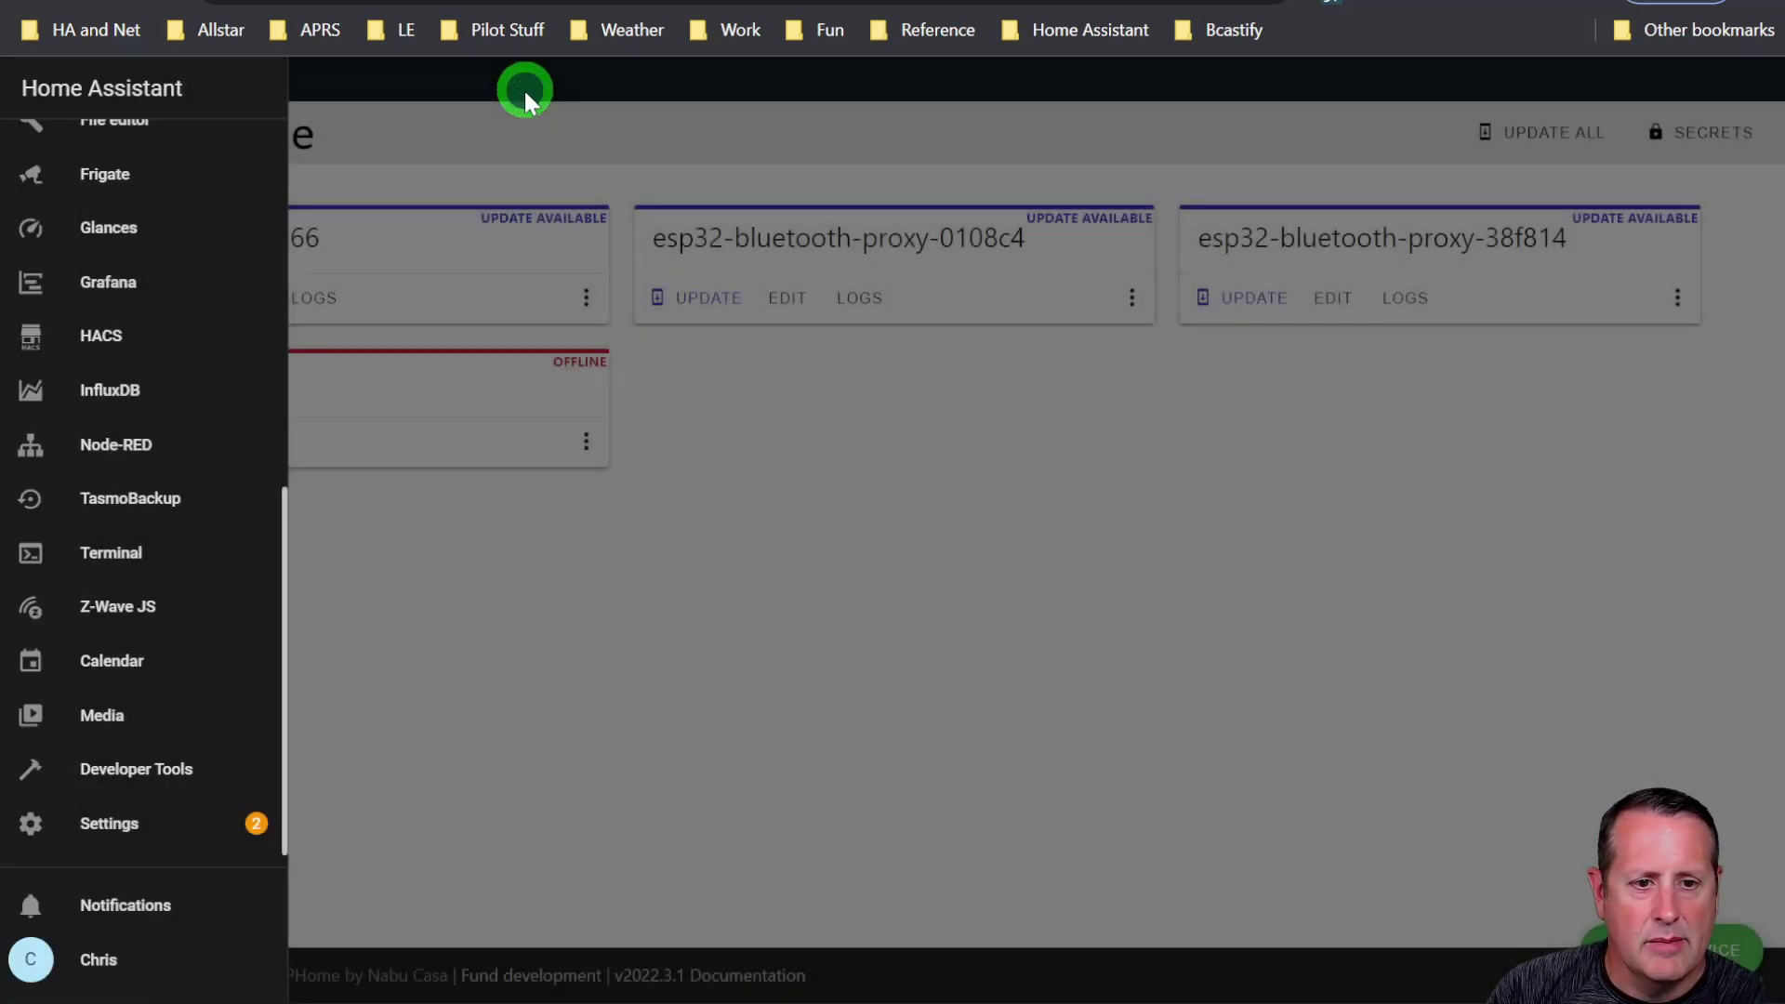
Step: Jump to the Integrations page through quick navigation filtered with 'inter'
{"action": "left_click", "coordinate": [693, 618]}
{"action": "type", "text": "c"}
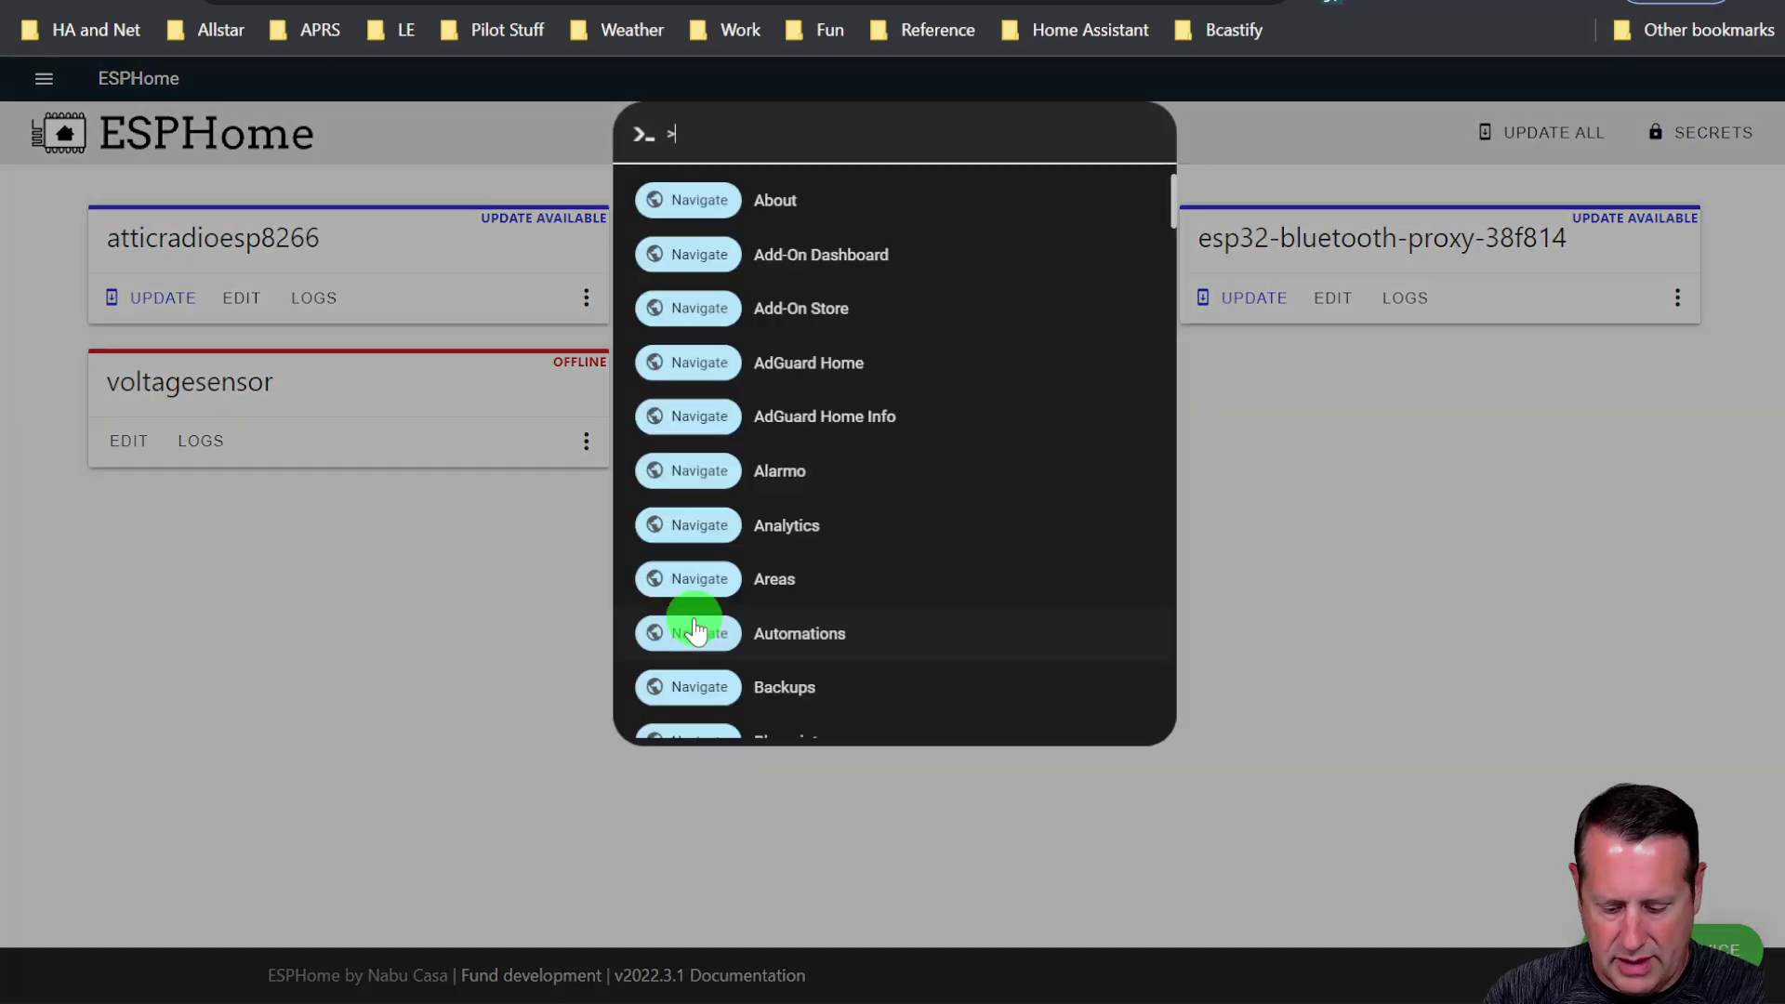
{"action": "type", "text": "inter"}
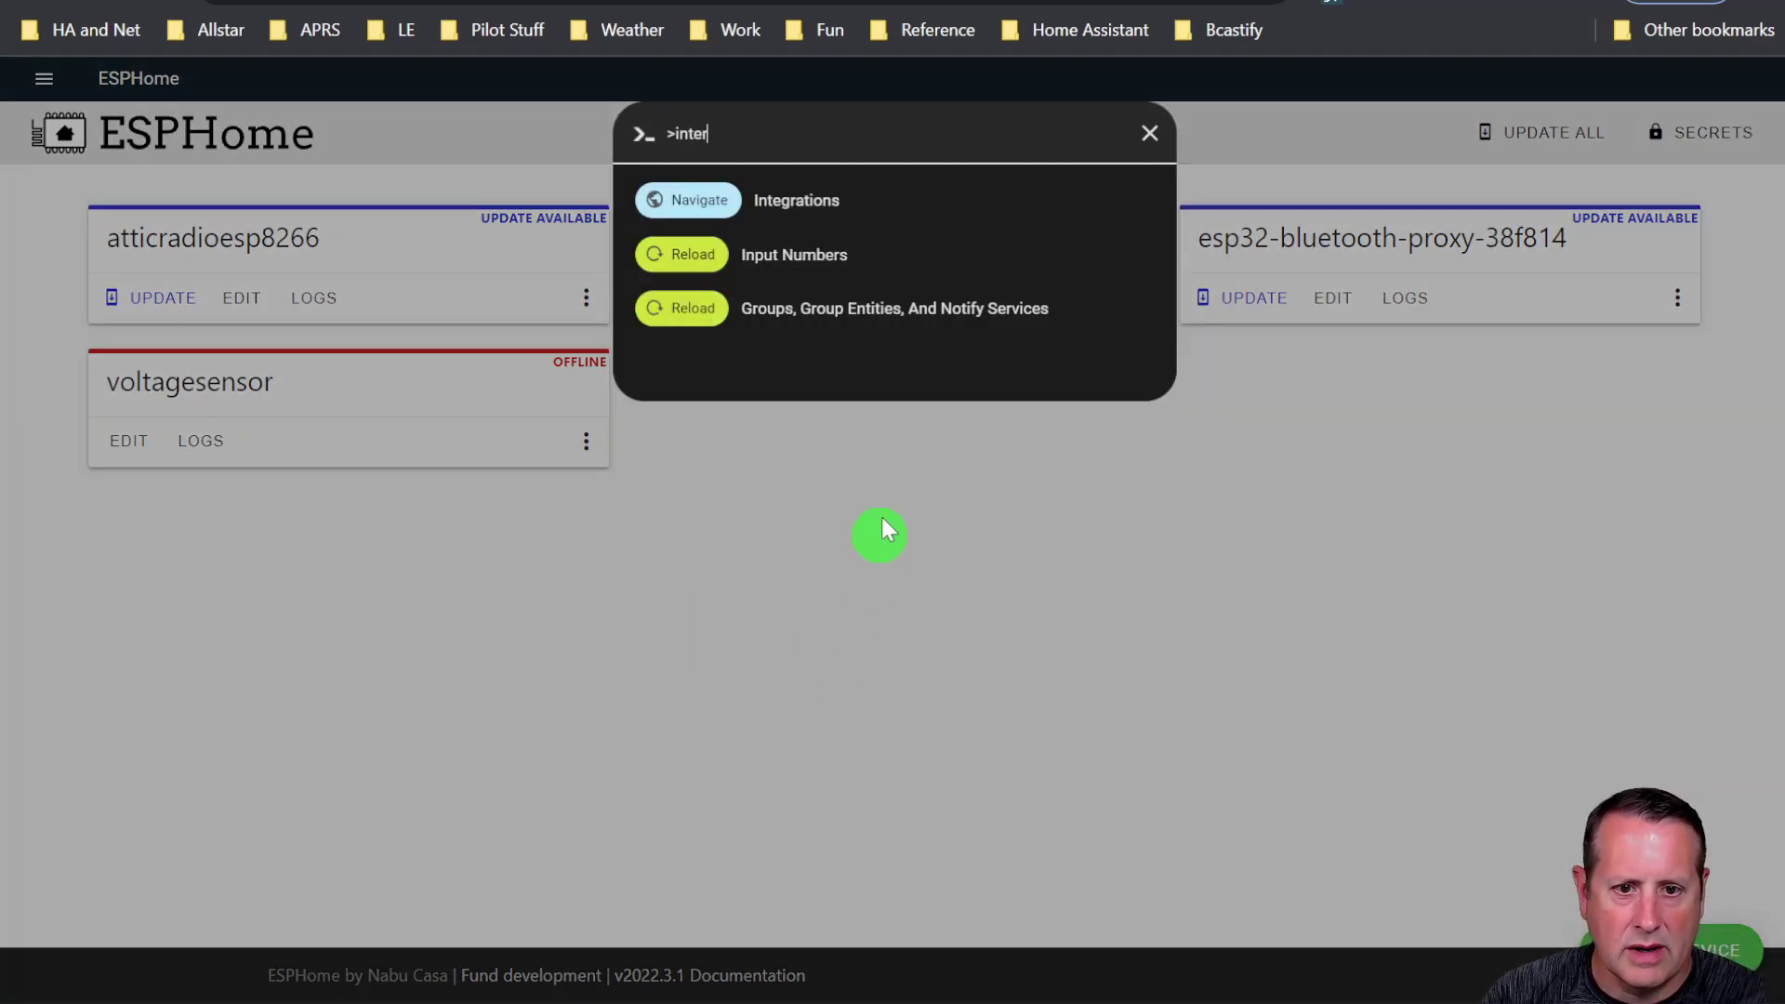
{"action": "left_click", "coordinate": [820, 199]}
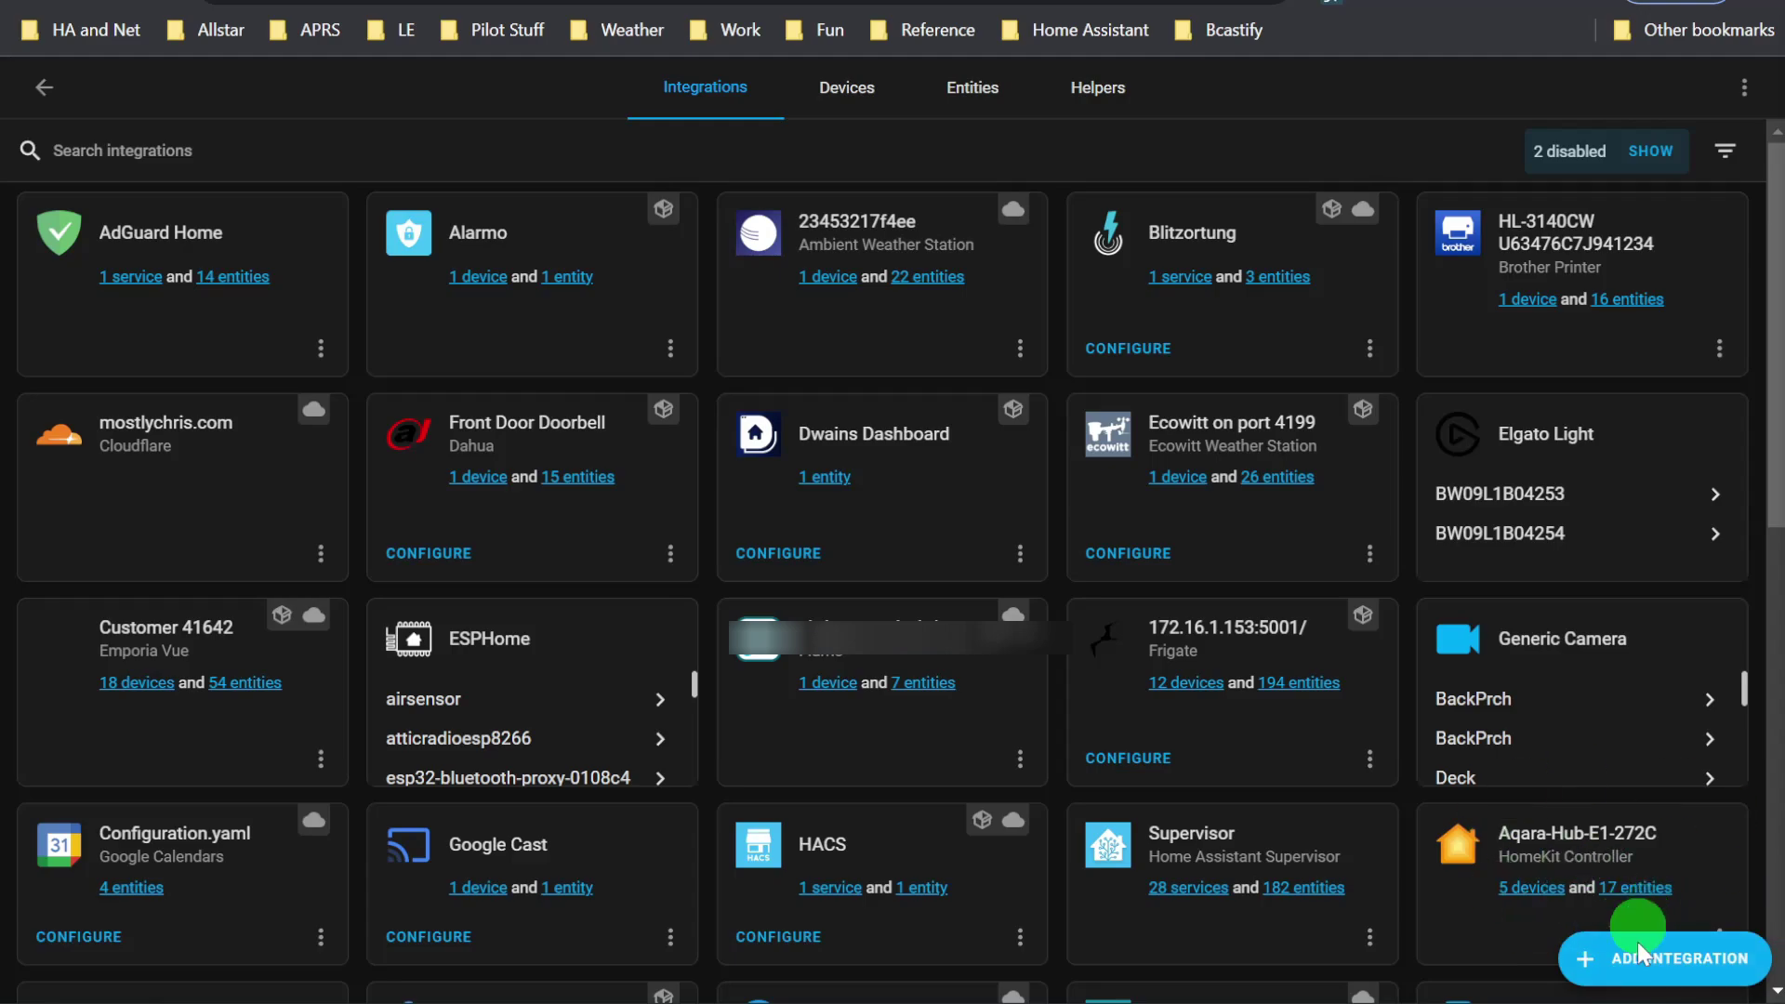
Step: Add Temperature/Humidity Sensor 3AAA through the Xiaomi BLE integration, assigned to the Study area
{"action": "left_click", "coordinate": [1655, 970]}
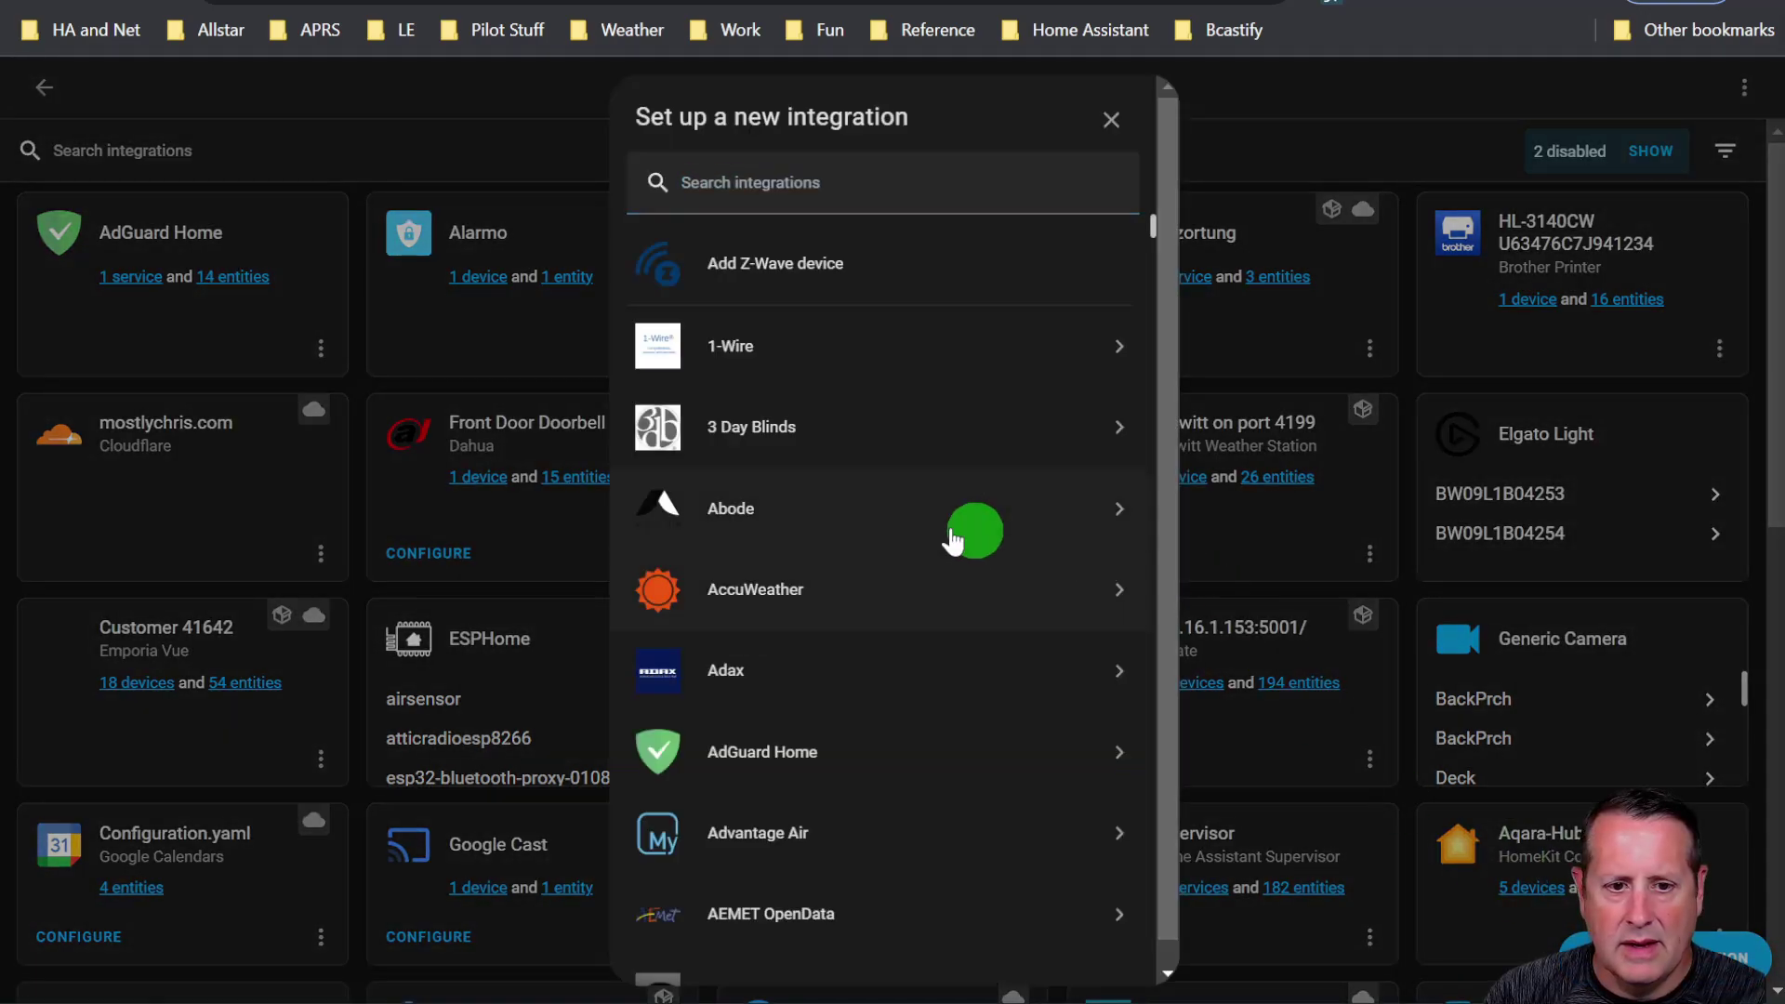
{"action": "left_click", "coordinate": [807, 196]}
{"action": "type", "text": "xia"}
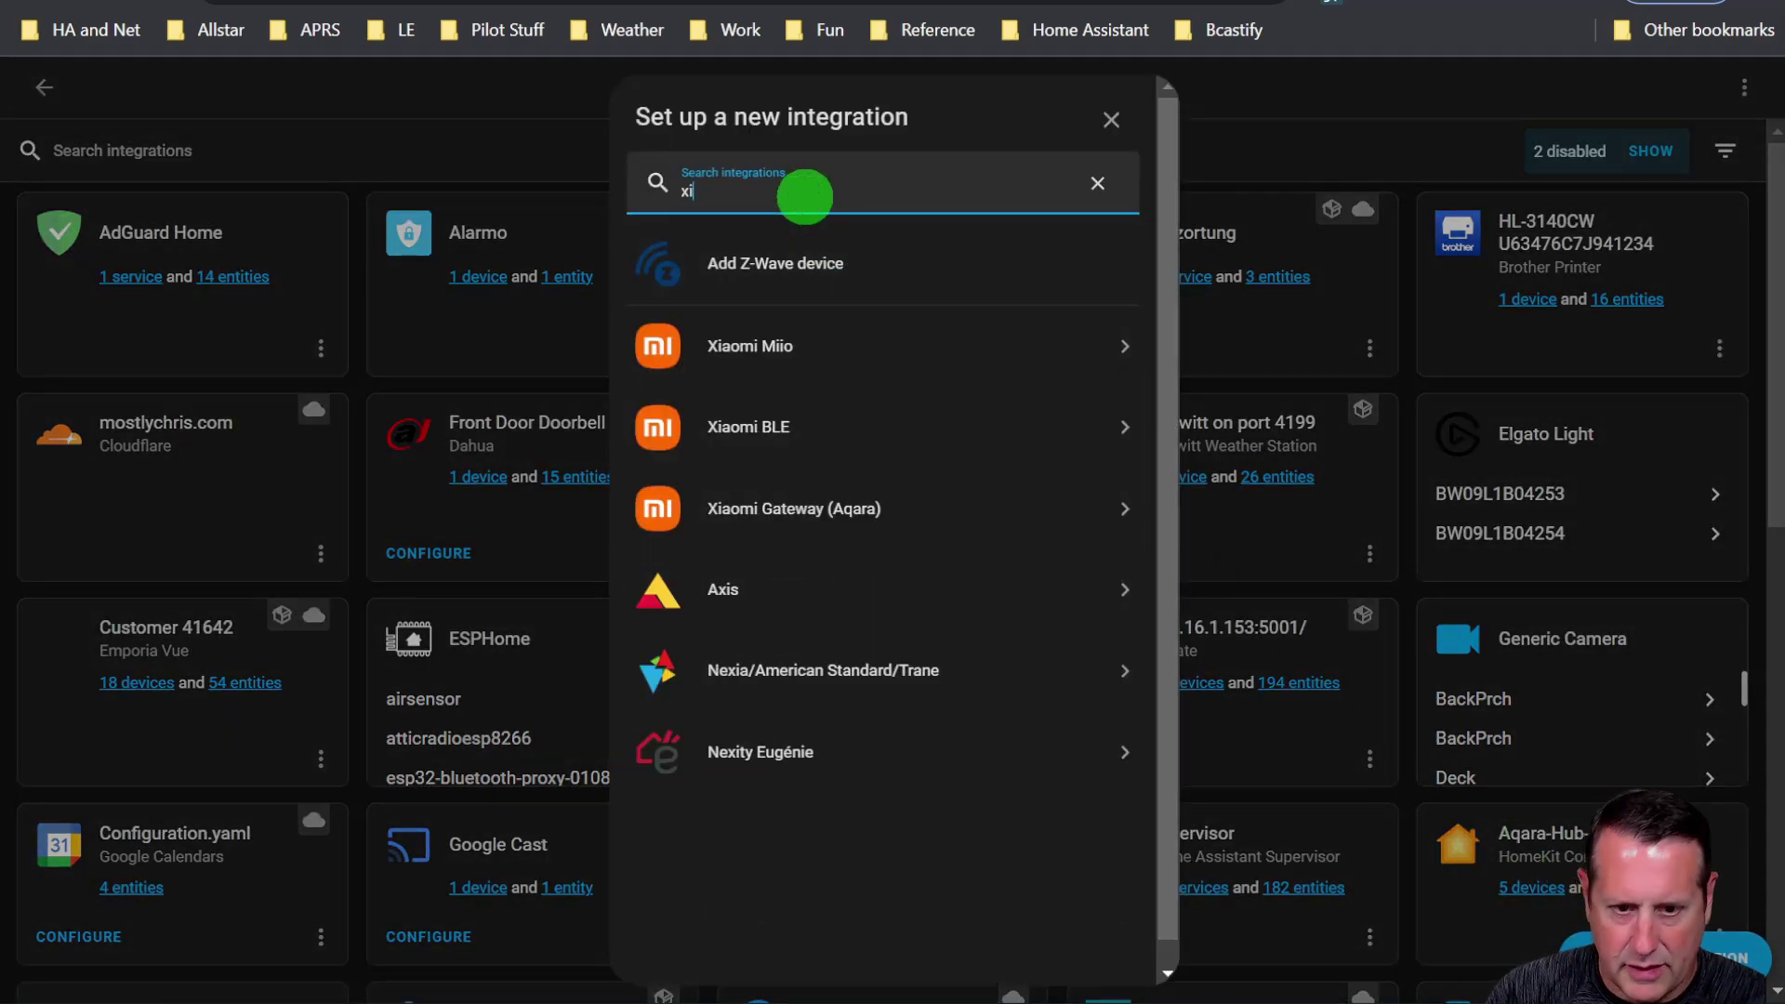
{"action": "left_click", "coordinate": [826, 423]}
{"action": "left_click", "coordinate": [915, 771]}
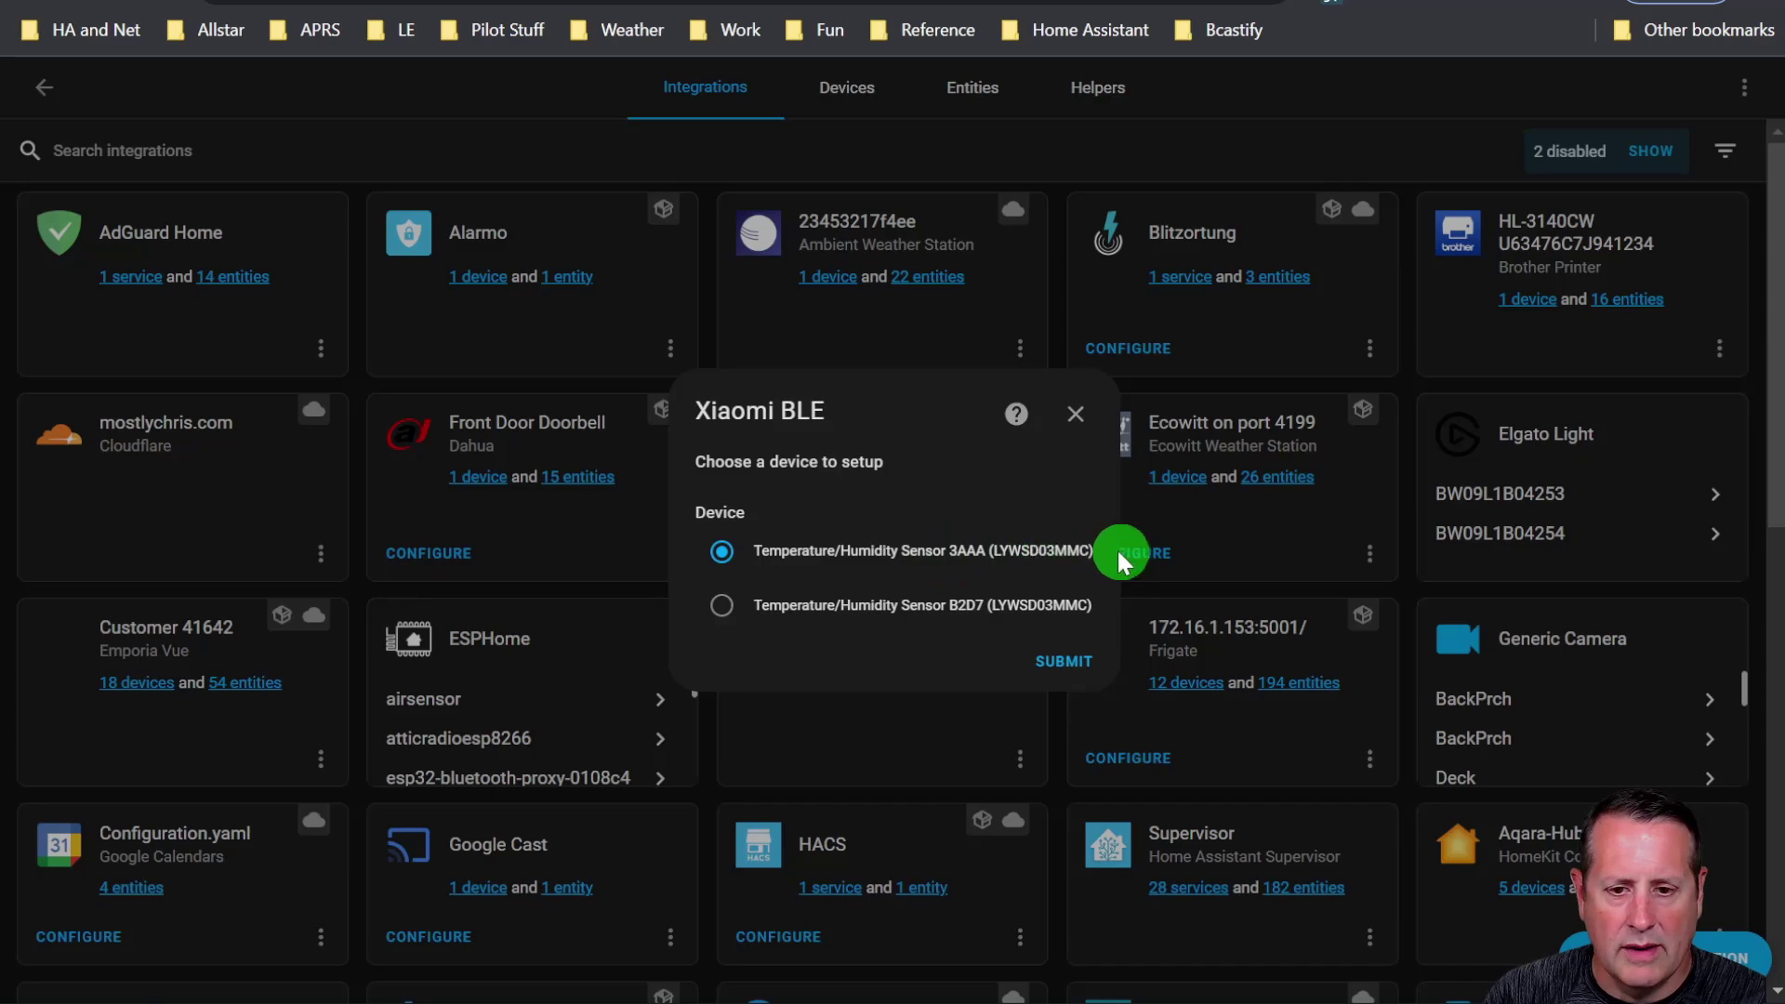
{"action": "left_click", "coordinate": [1075, 666]}
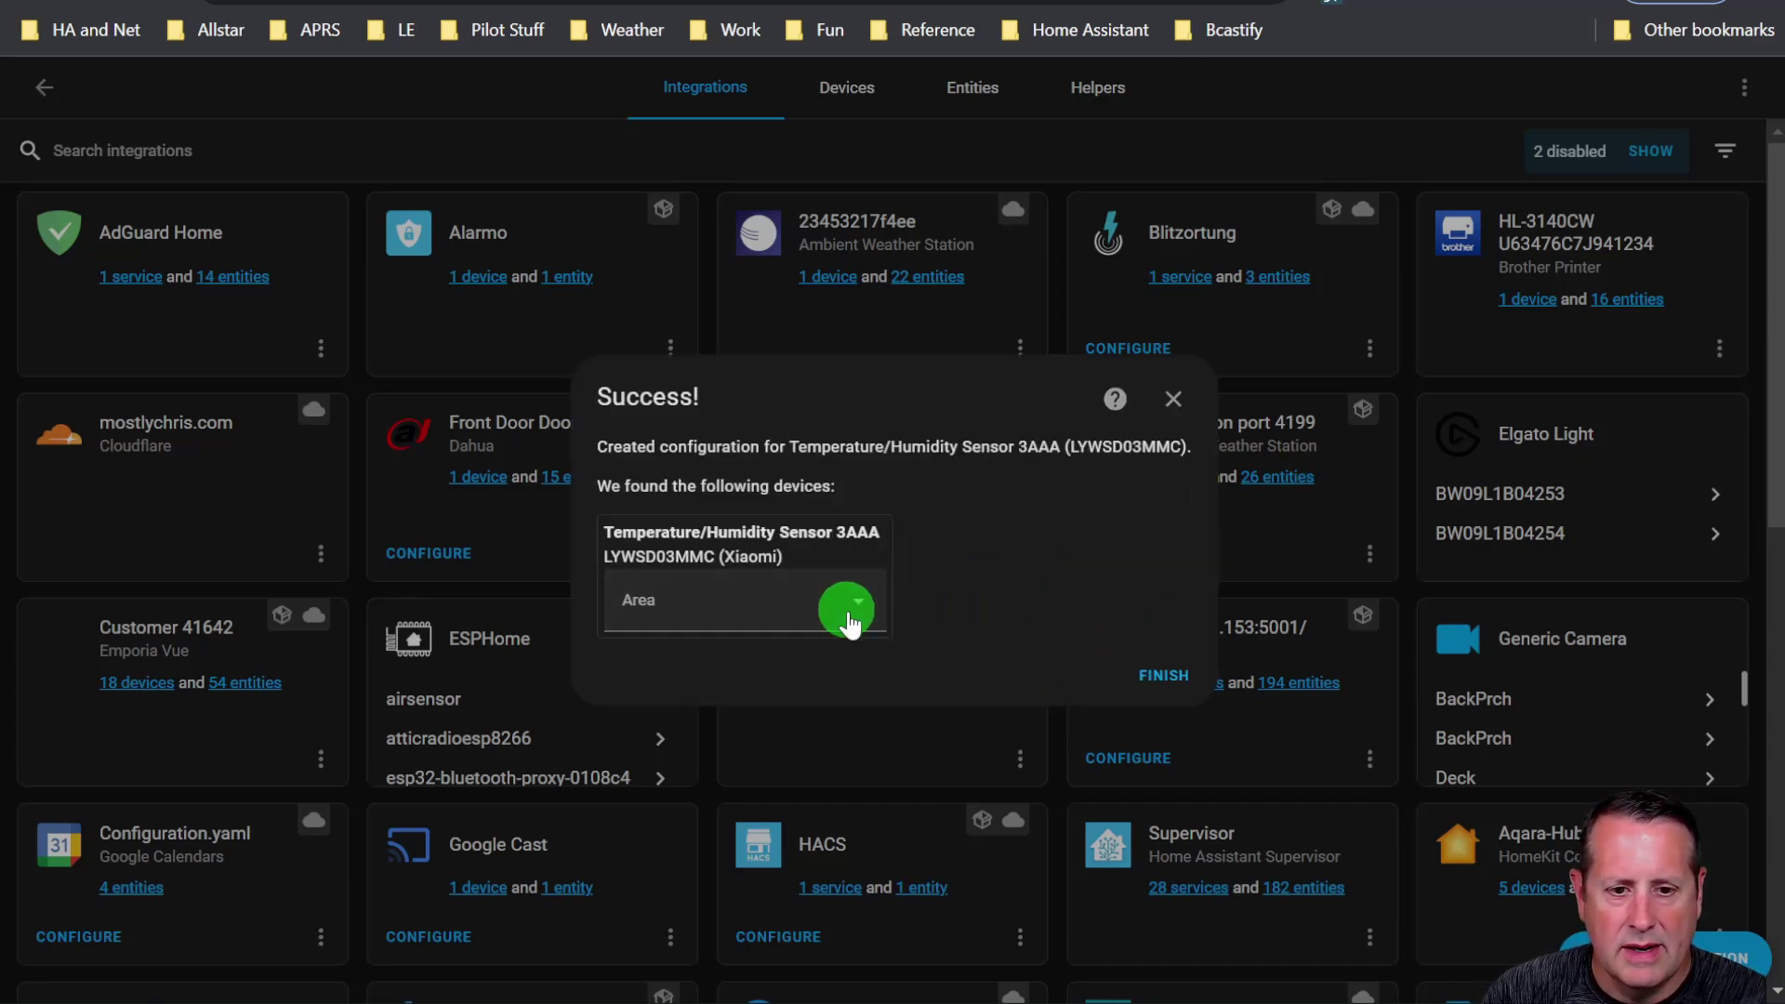
{"action": "left_click", "coordinate": [855, 613]}
{"action": "scroll", "coordinate": [770, 474], "scroll_direction": "down", "scroll_amount": 5}
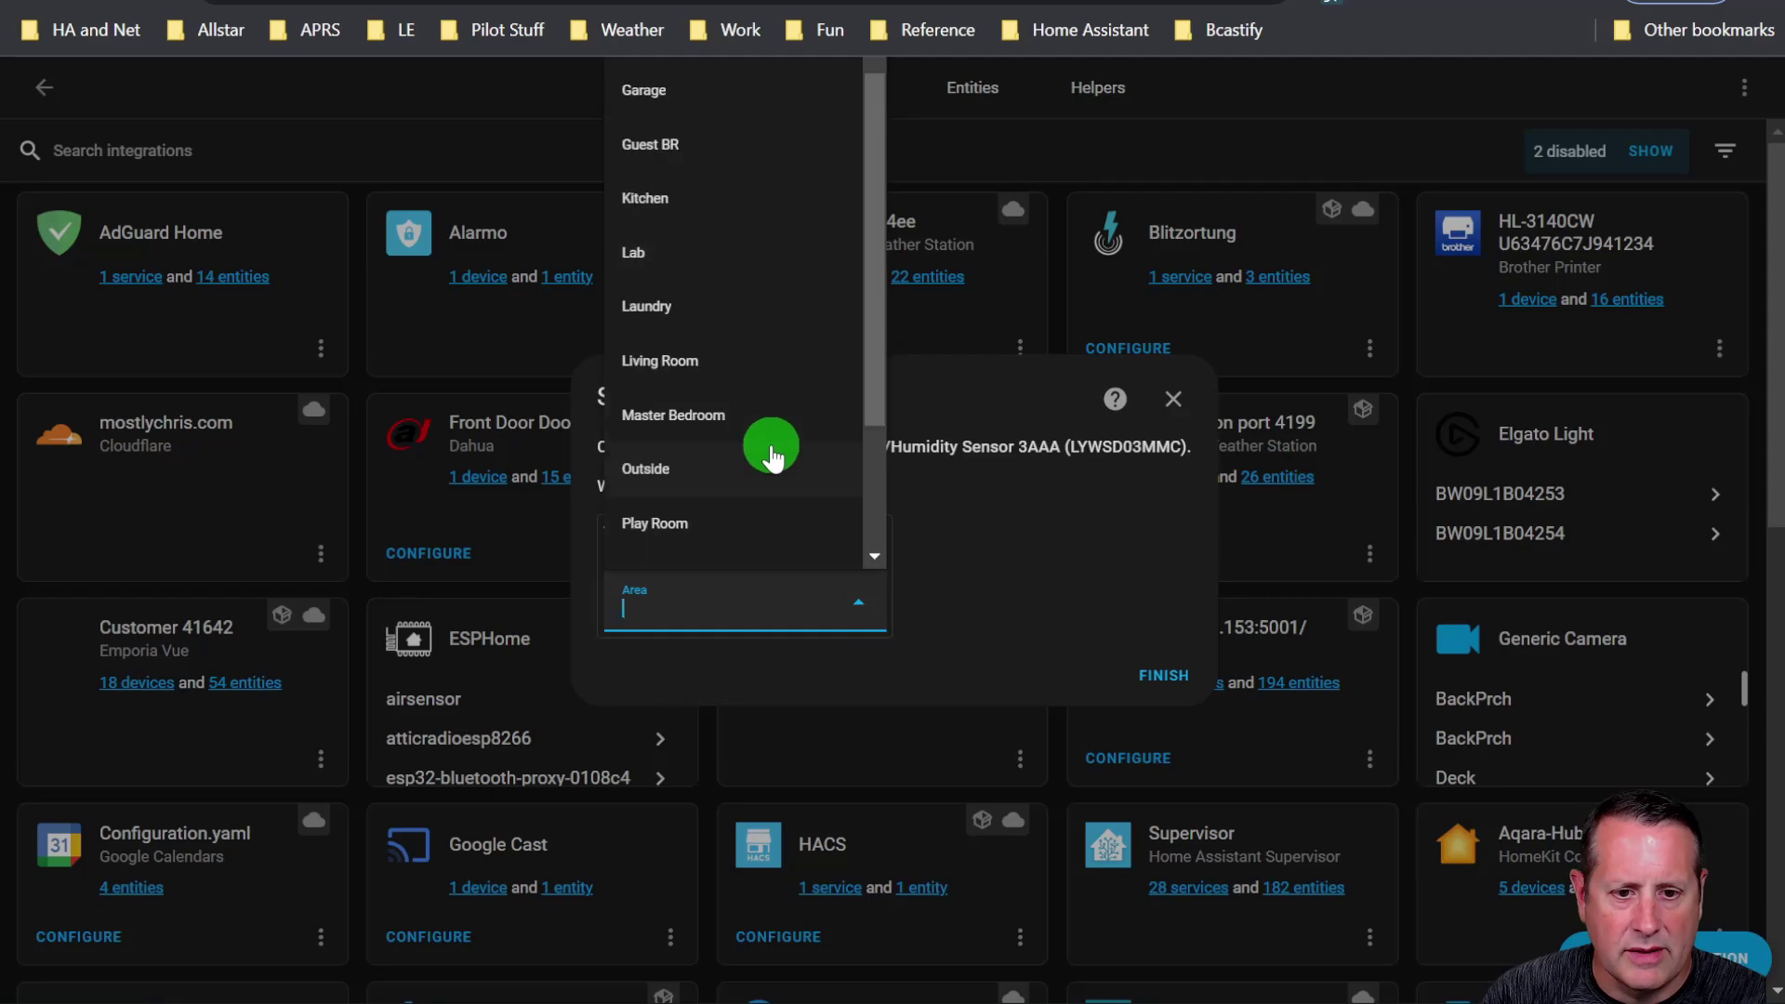
{"action": "left_click", "coordinate": [767, 439]}
{"action": "left_click", "coordinate": [1164, 673]}
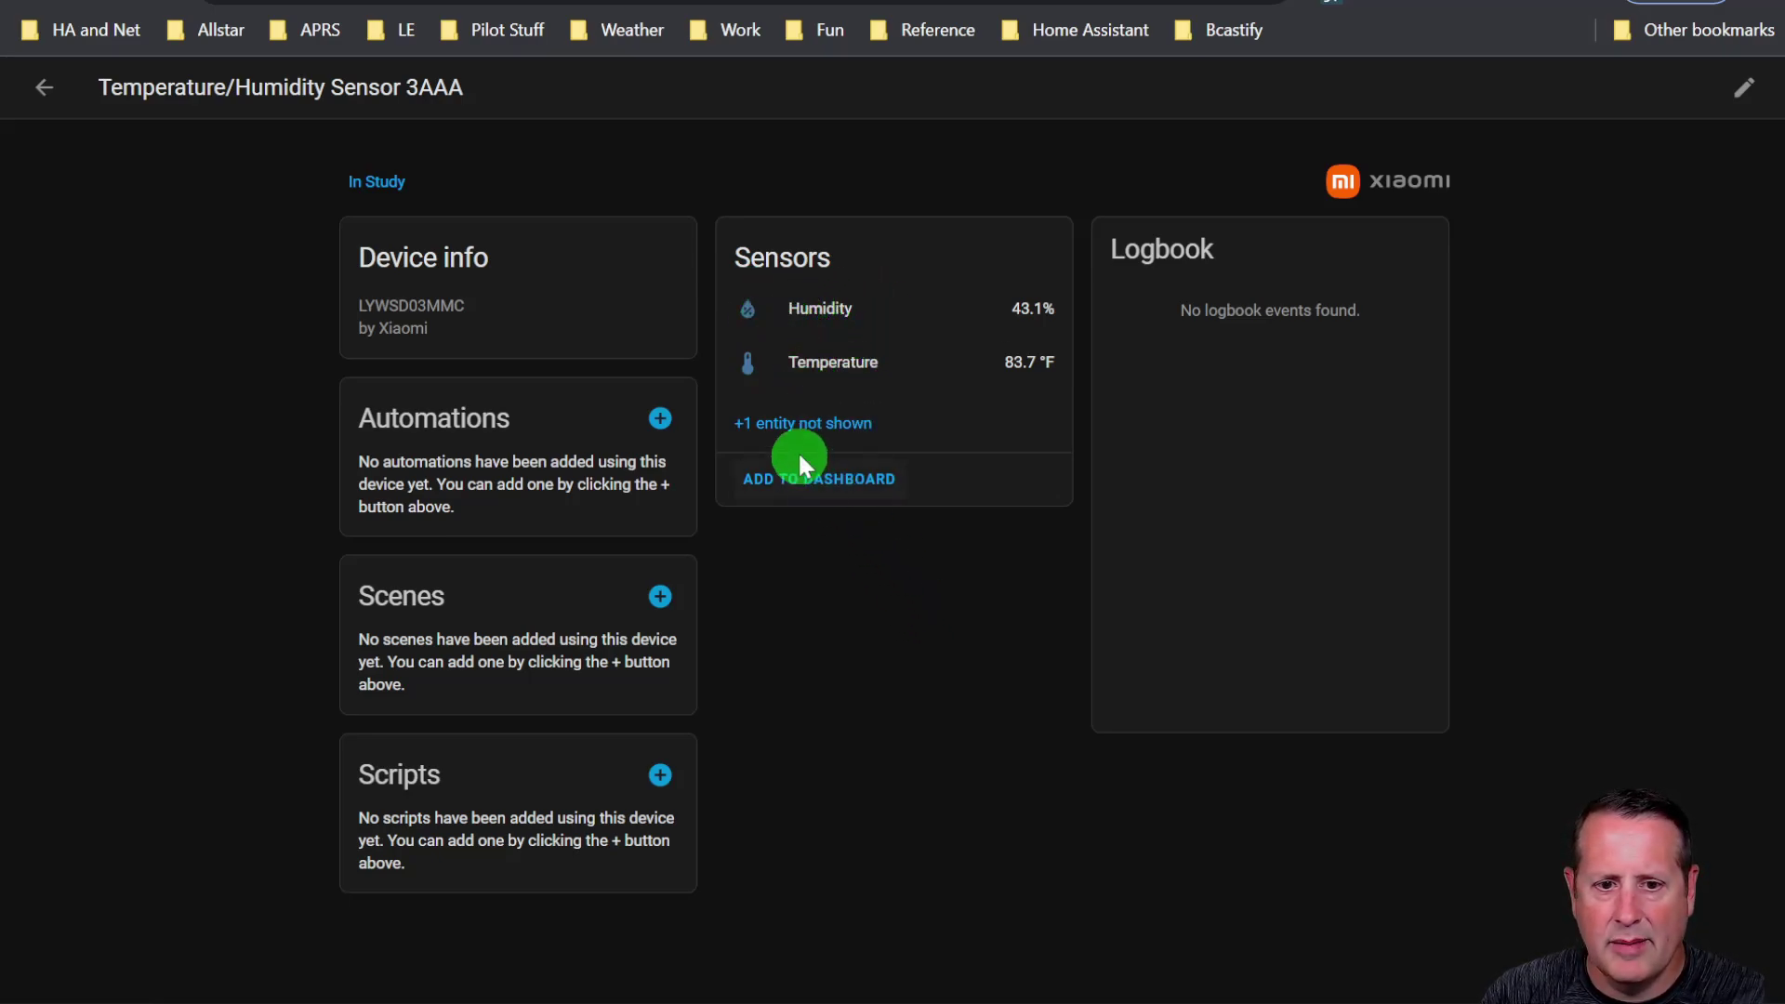
Step: Reveal the sensor's '+1 entity not shown' hidden entity
{"action": "left_click", "coordinate": [786, 425]}
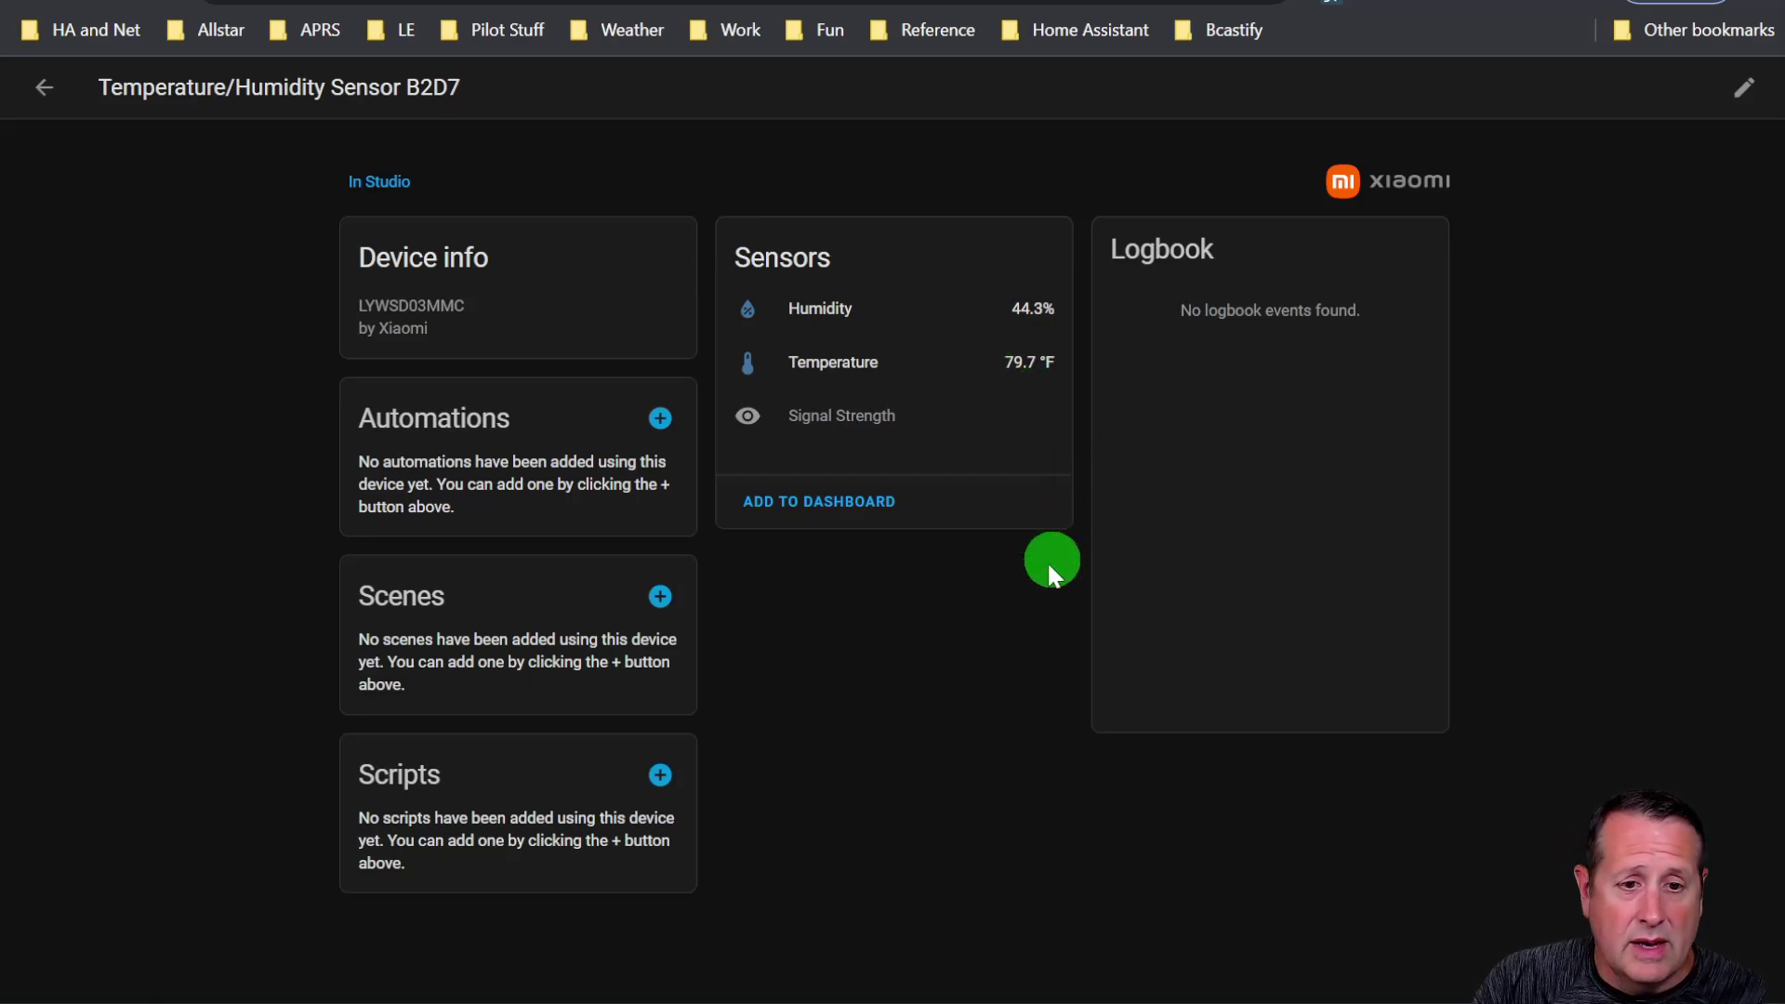
Step: Return to Settings > Devices & Services > Integrations
{"action": "left_click", "coordinate": [942, 826]}
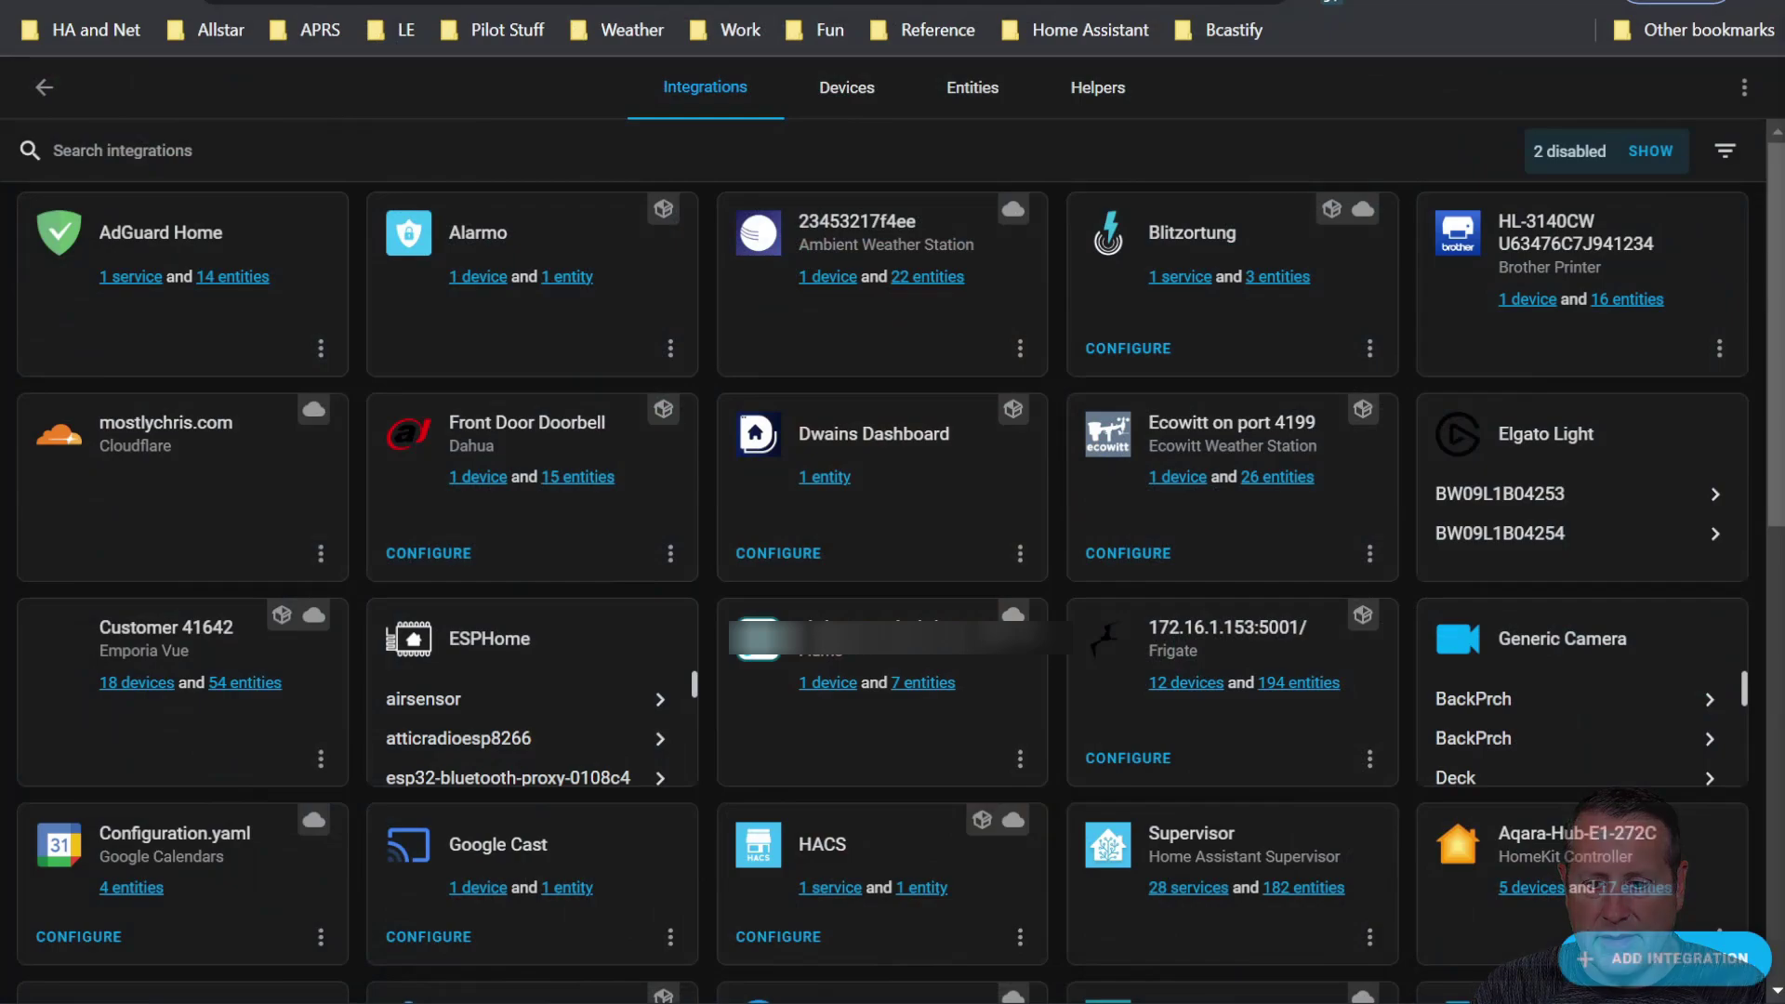
{"action": "left_click", "coordinate": [1655, 949]}
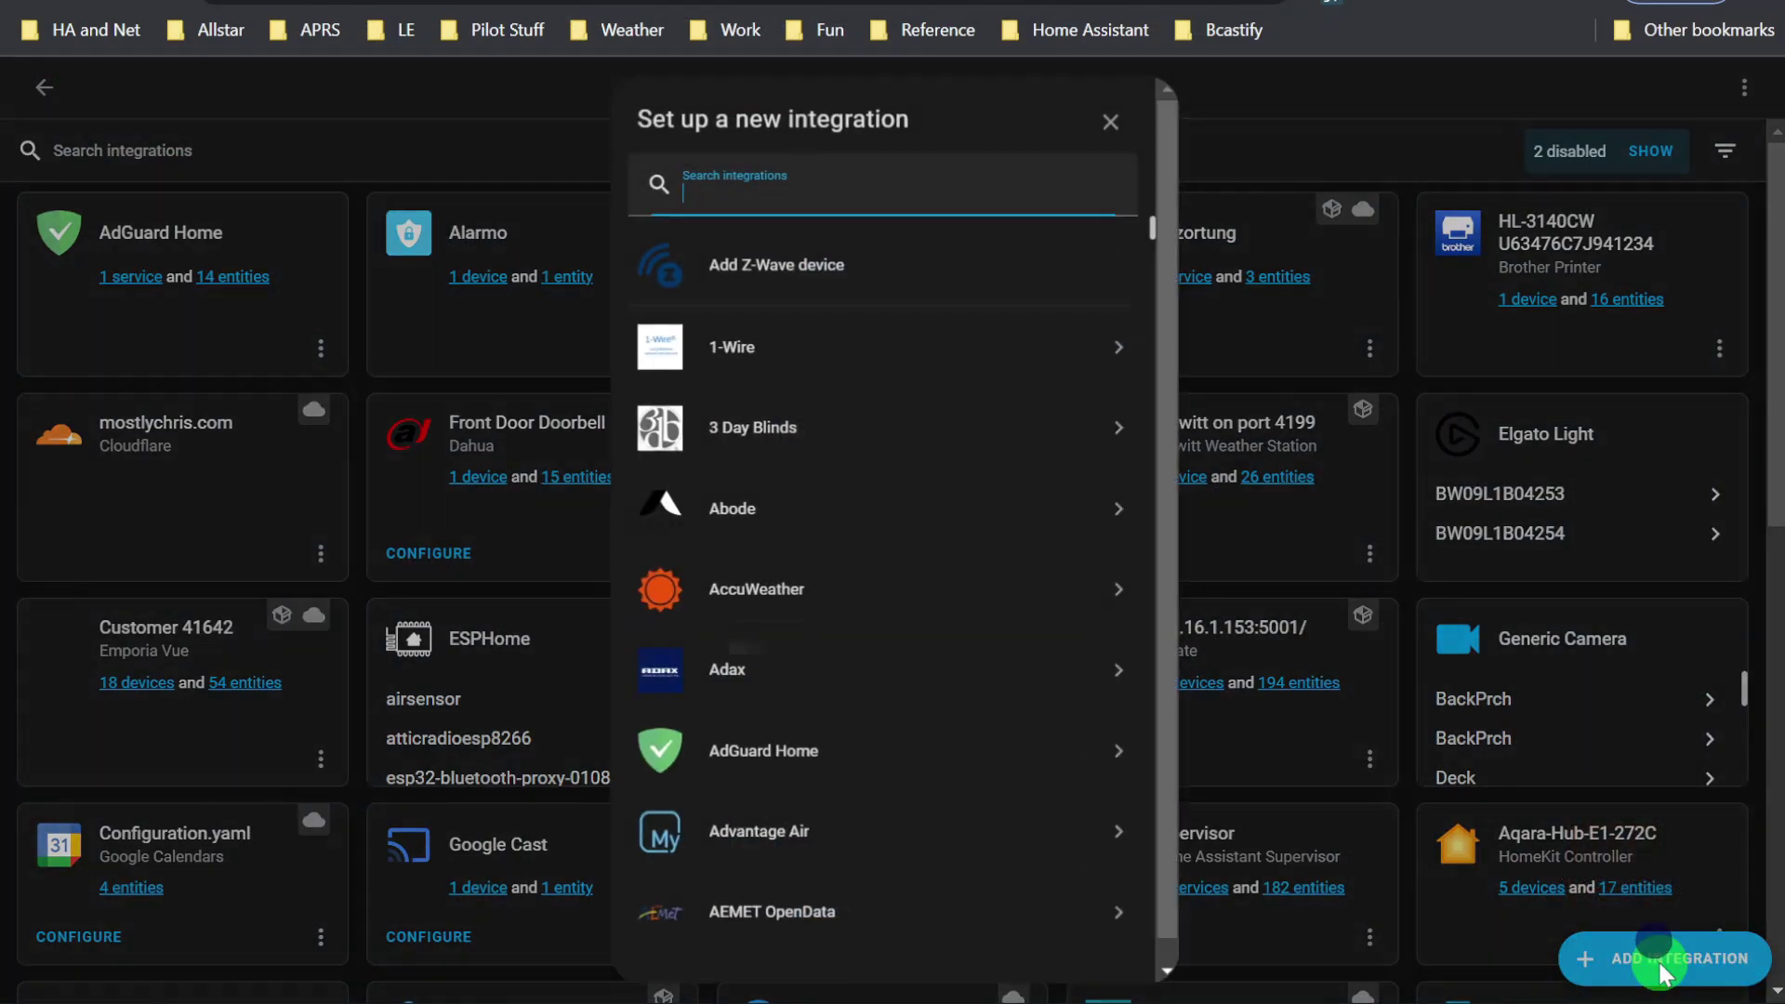
{"action": "left_click", "coordinate": [833, 195]}
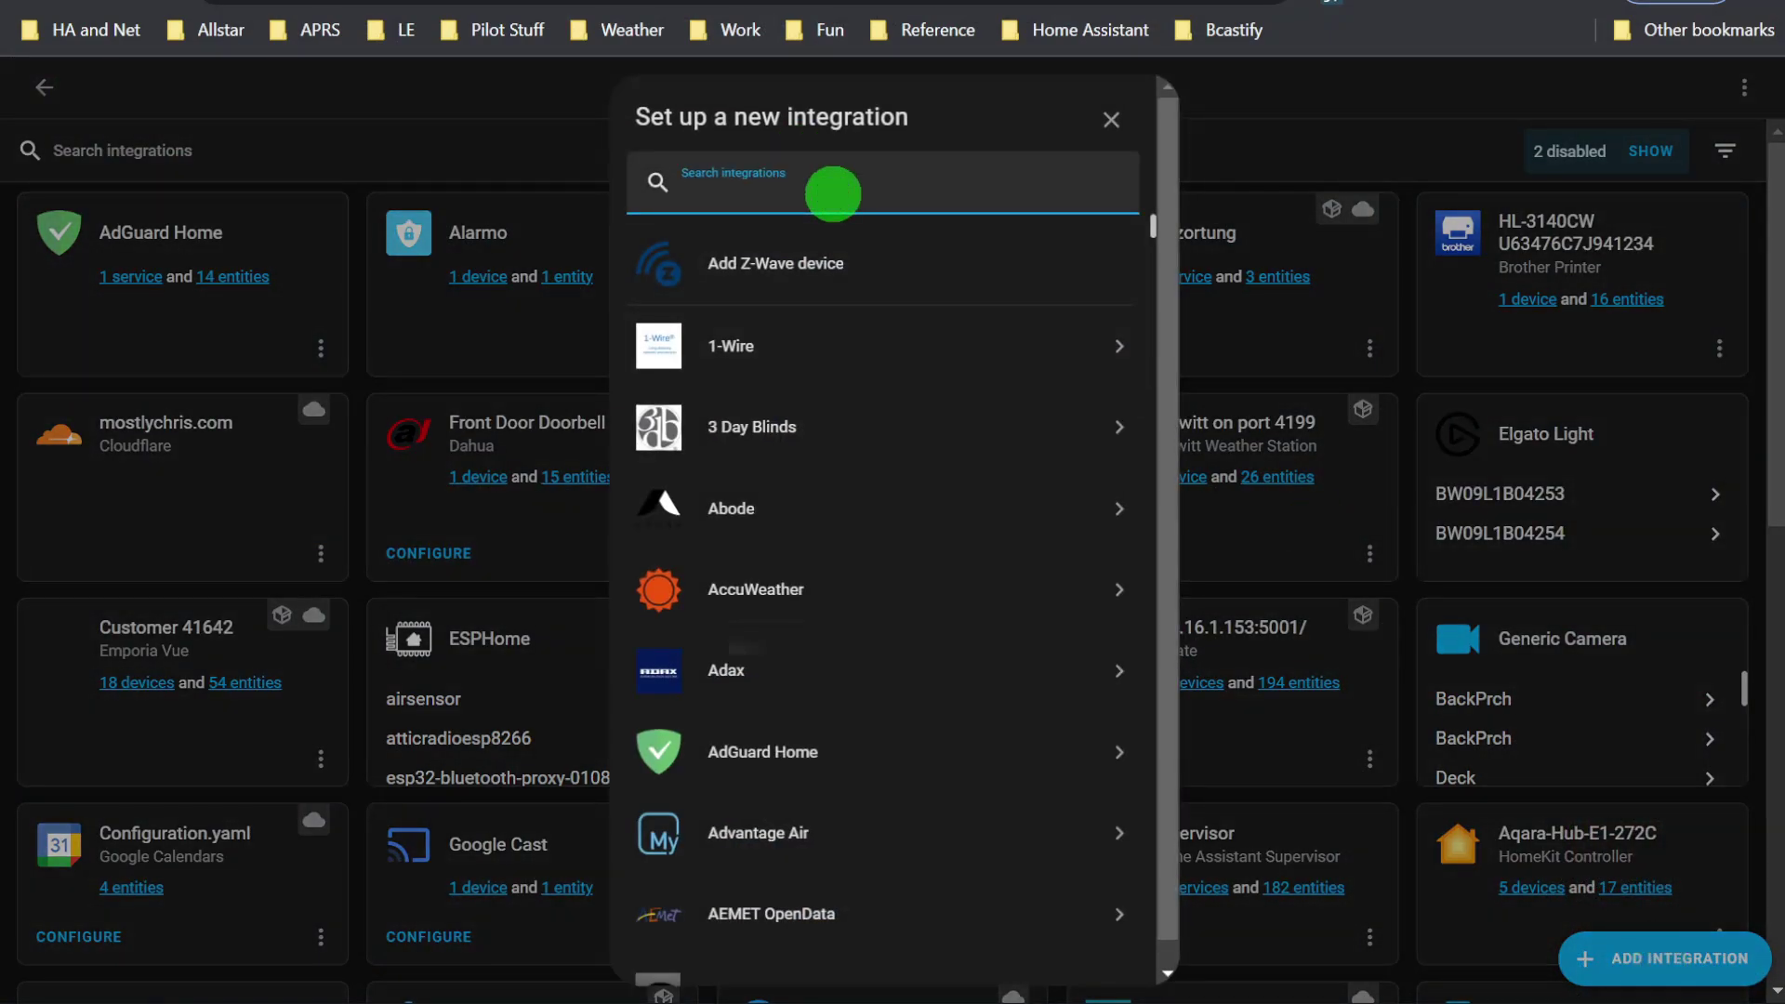
{"action": "type", "text": "sert"}
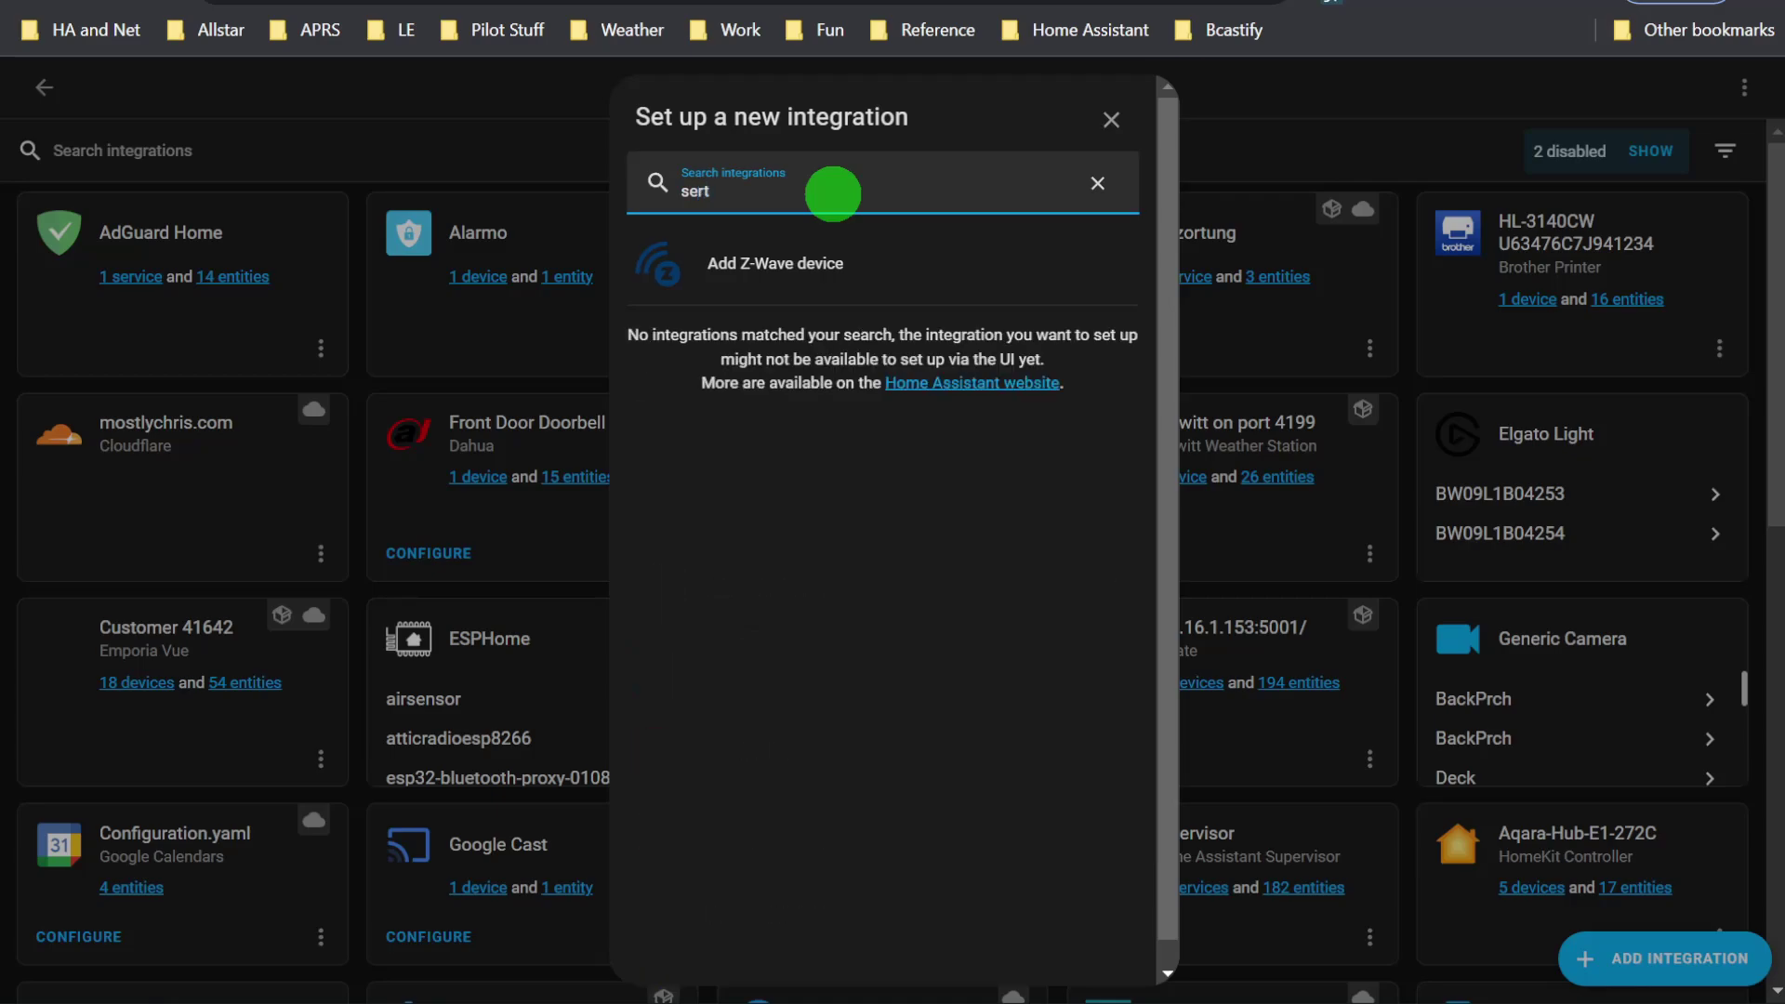
{"action": "key", "text": "BackSpace"}
{"action": "key", "text": "BackSpace"}
{"action": "key", "text": "BackSpace"}
{"action": "key", "text": "BackSpace"}
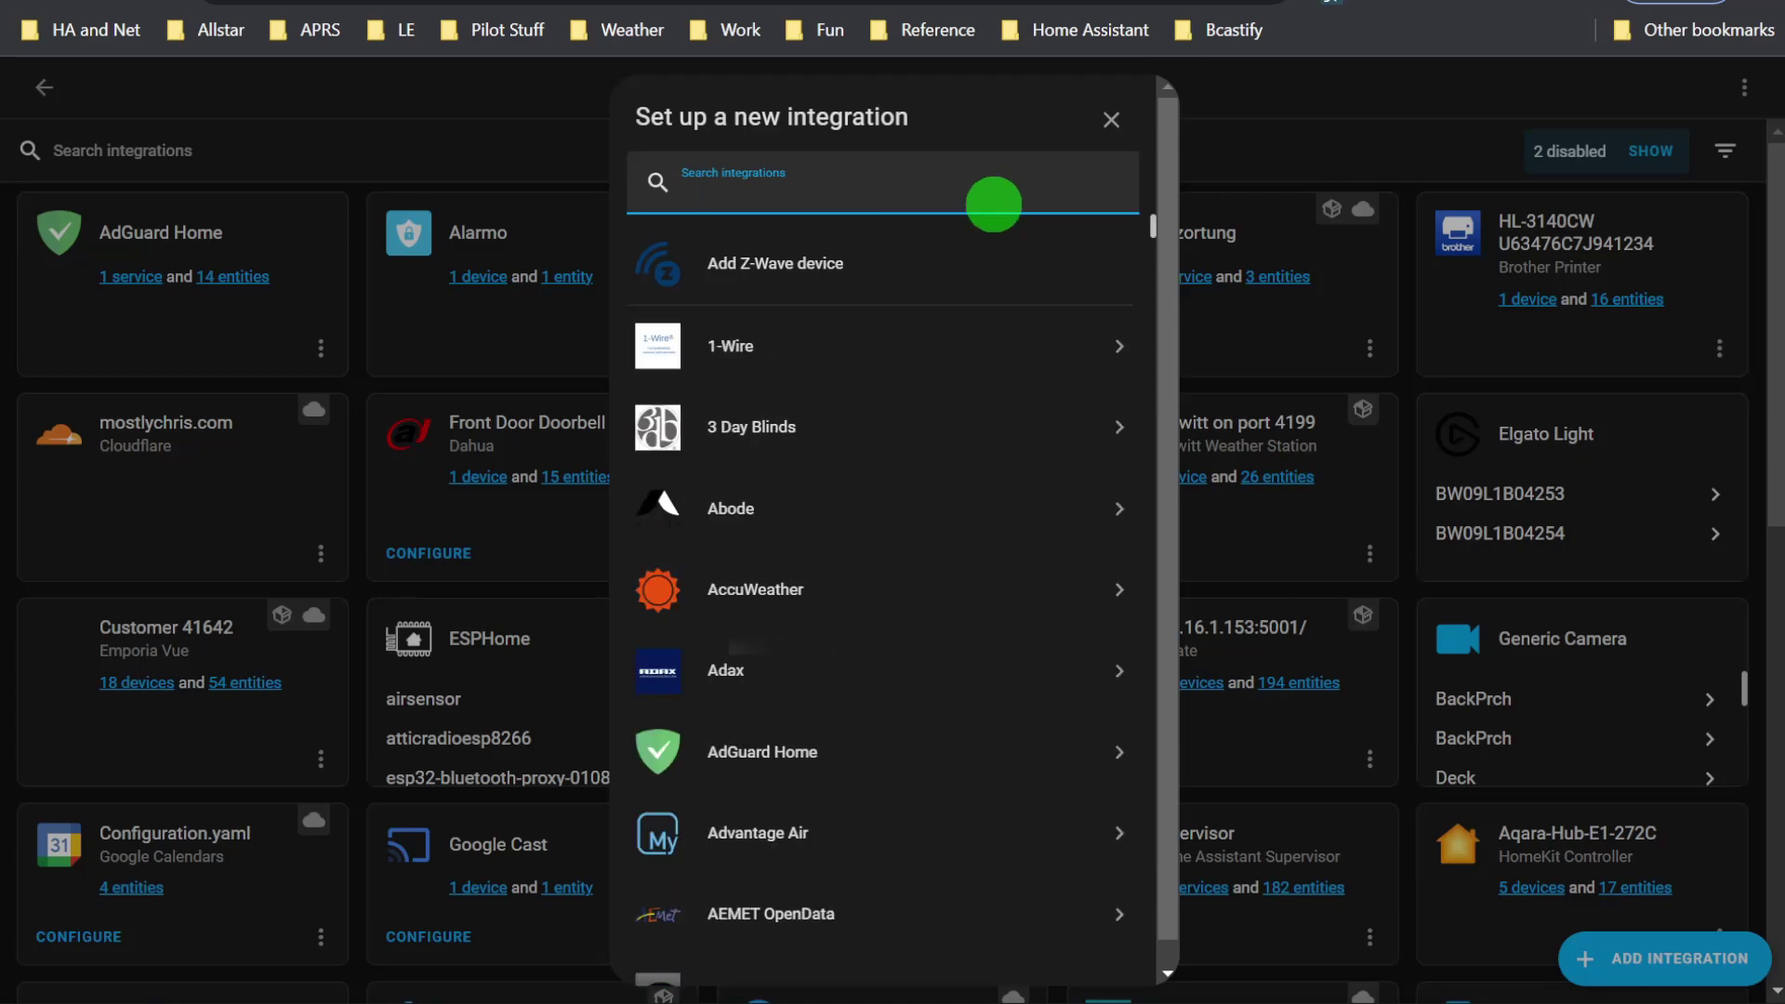
{"action": "left_click", "coordinate": [1111, 119]}
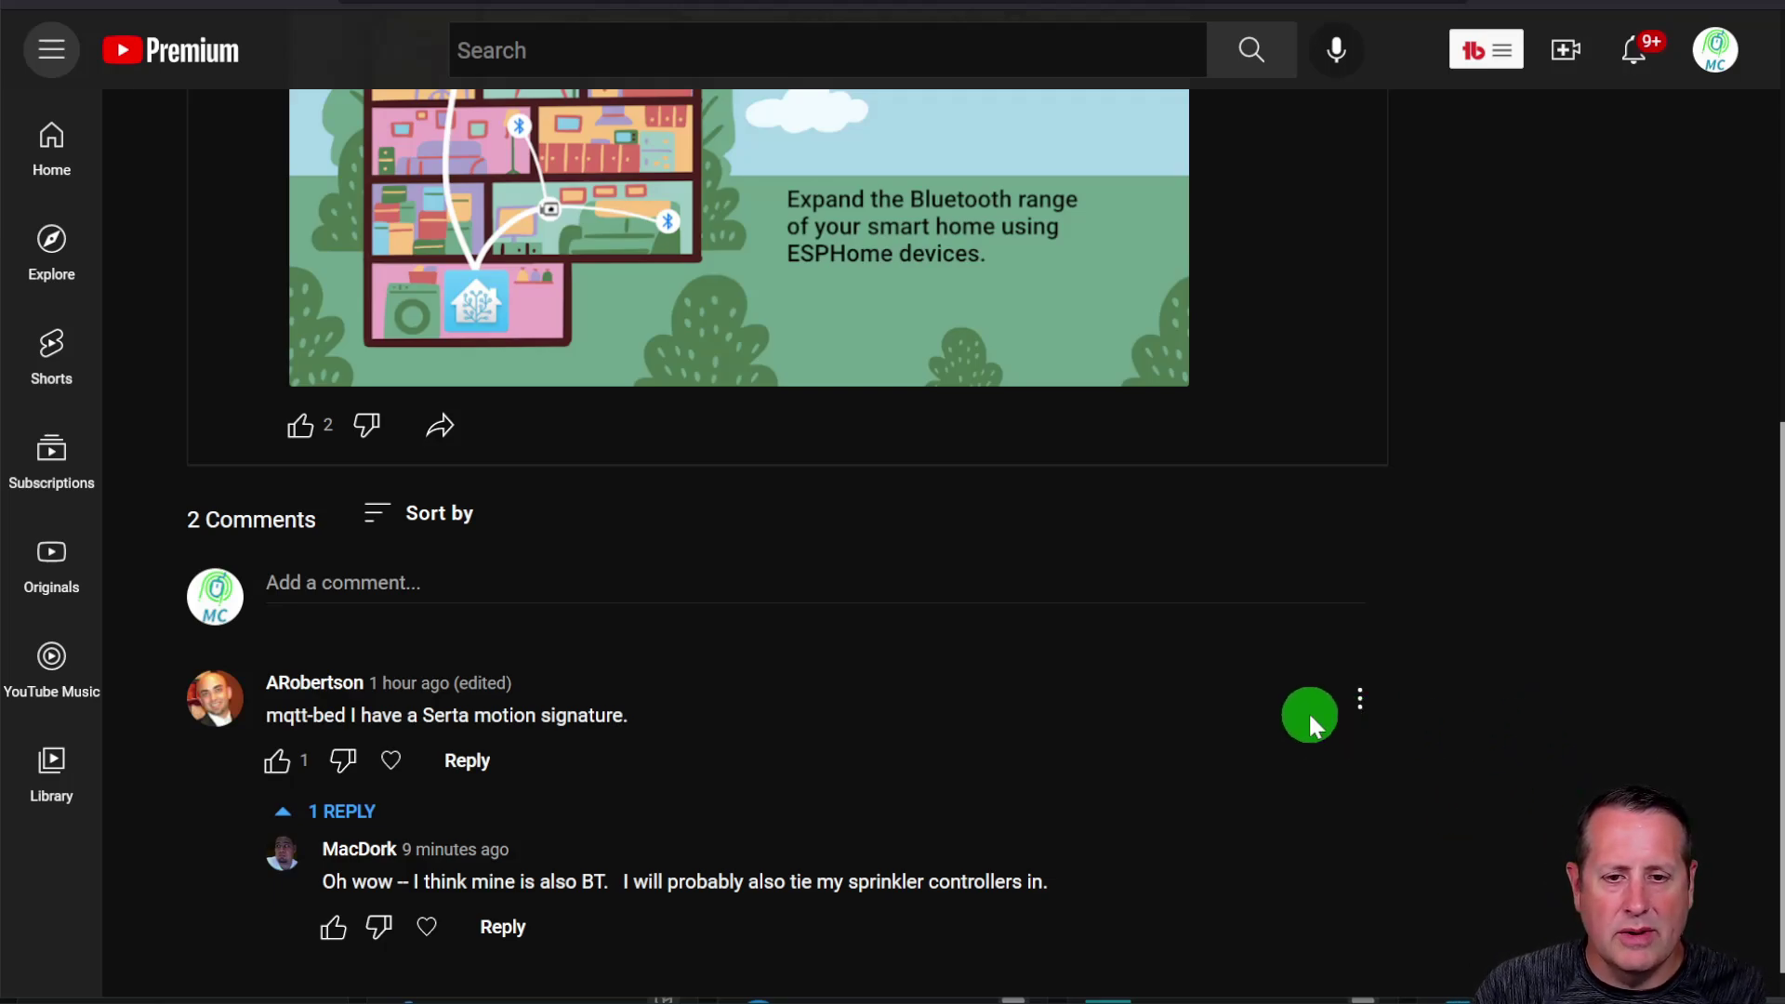
Step: Scroll through the comments on the ESPHome Bluetooth Proxies community post
{"action": "scroll", "coordinate": [1308, 711], "scroll_direction": "up", "scroll_amount": 3}
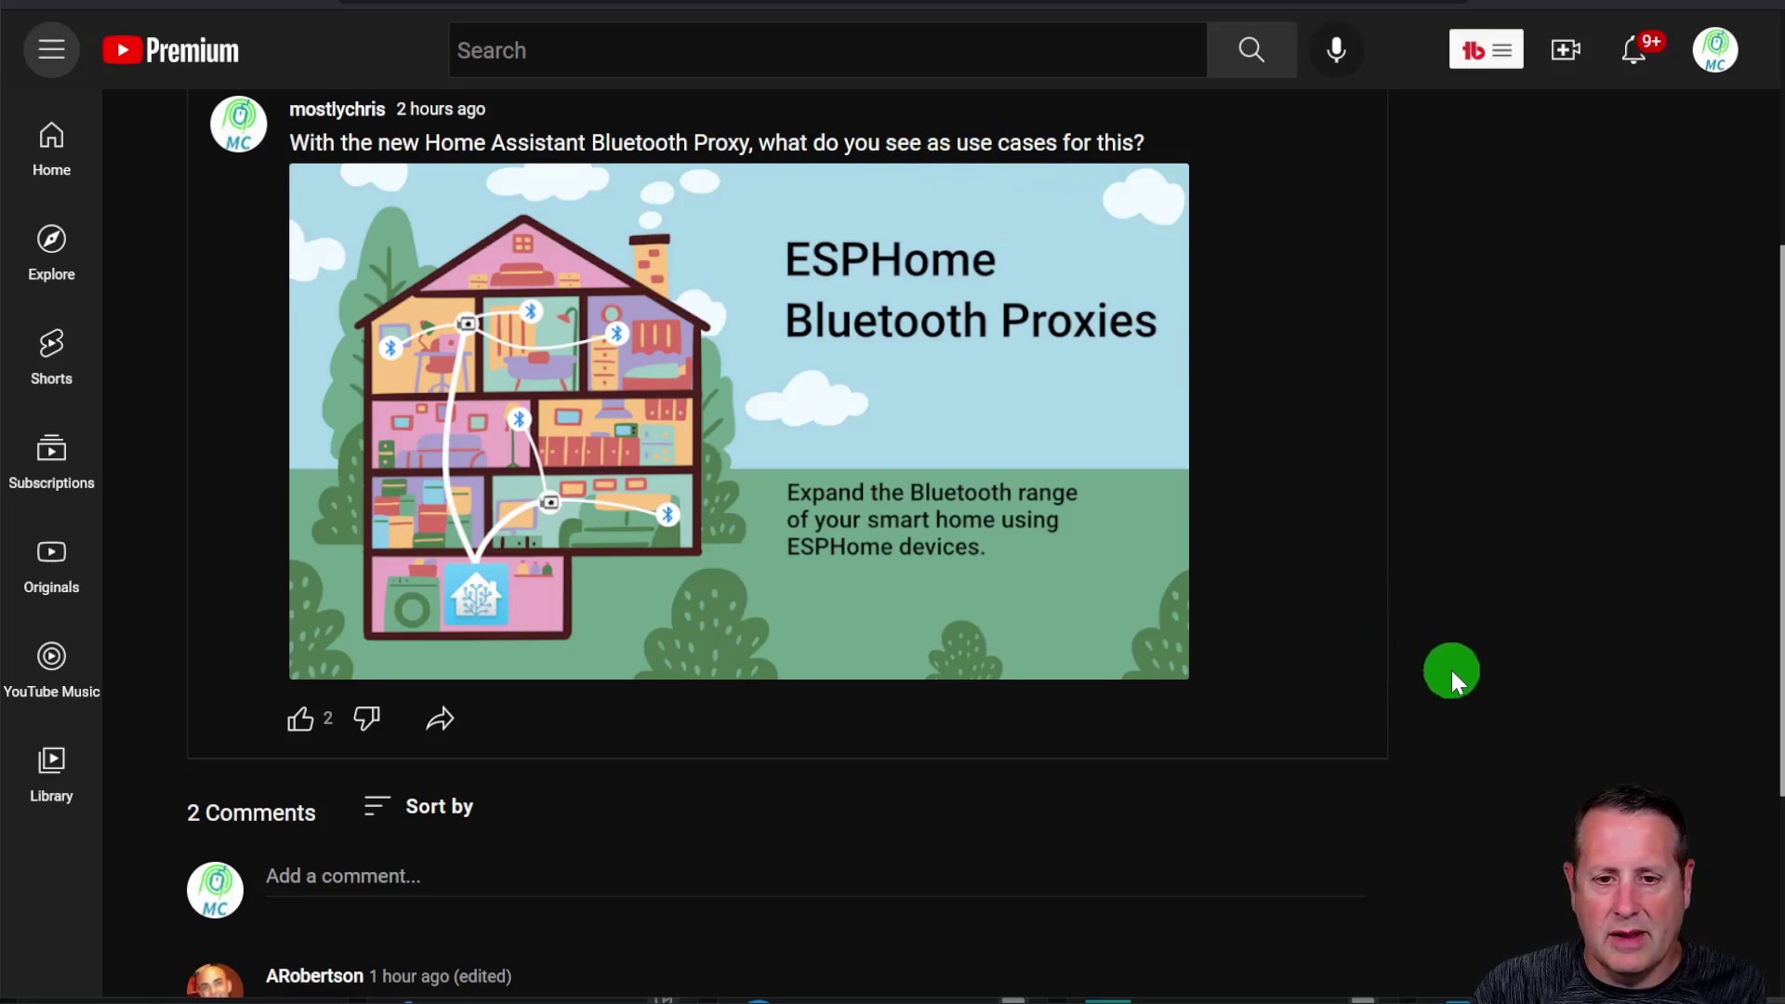
{"action": "scroll", "coordinate": [1451, 671], "scroll_direction": "down", "scroll_amount": 3}
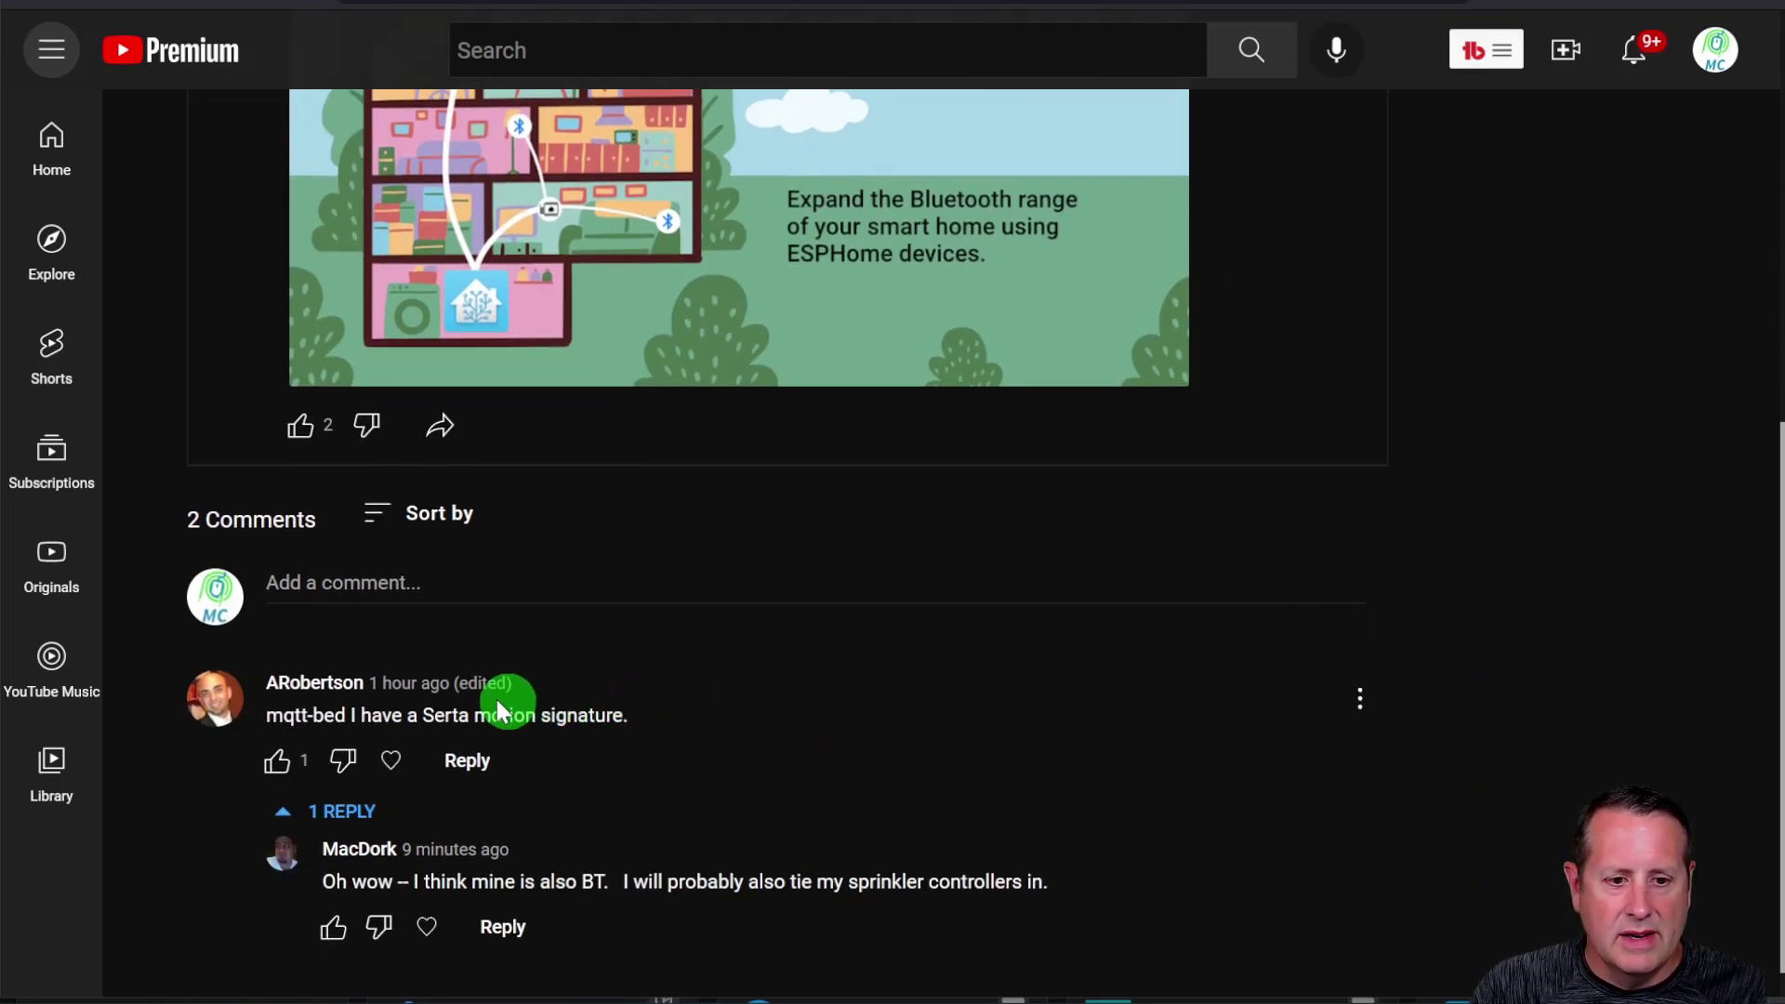